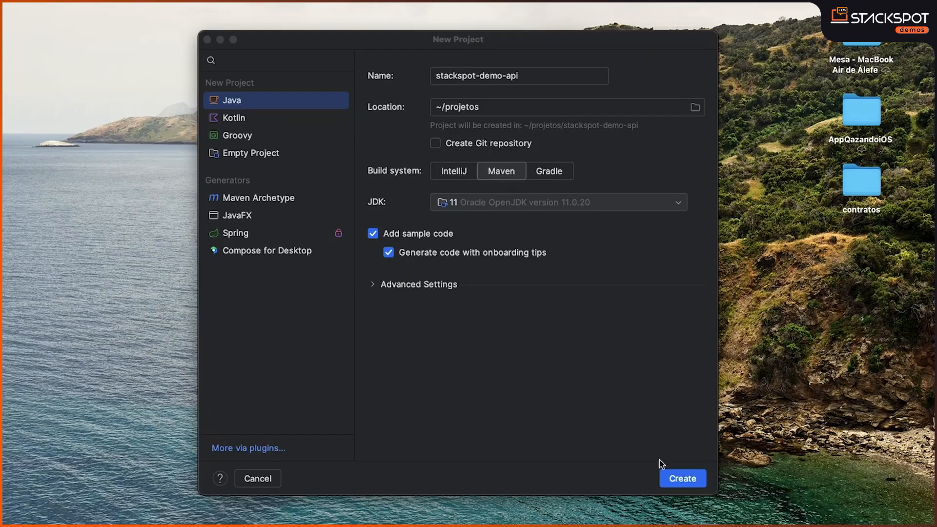
Create the stackspot-demo-api Maven project on JDK 11 from the New Project dialog.
click(681, 478)
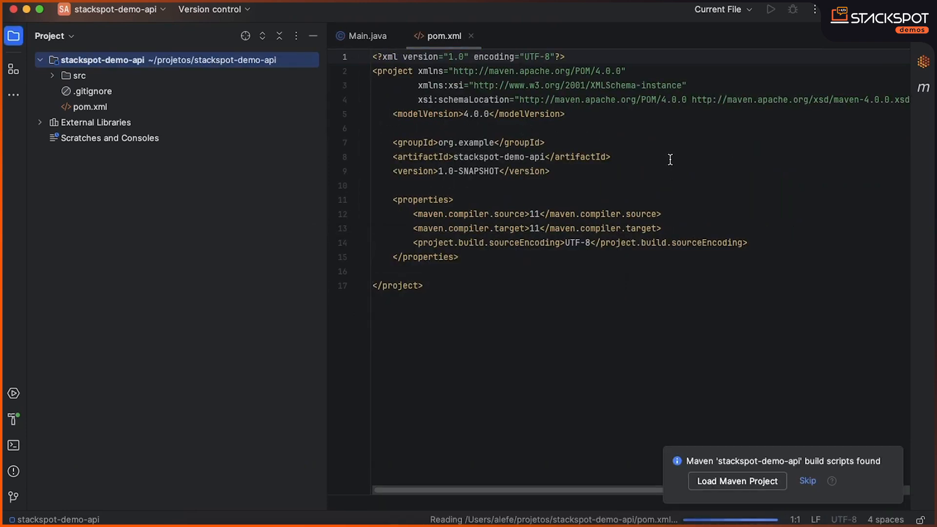
Load the Maven build scripts and bring up the StackSpot AI chat beside pom.xml.
click(768, 479)
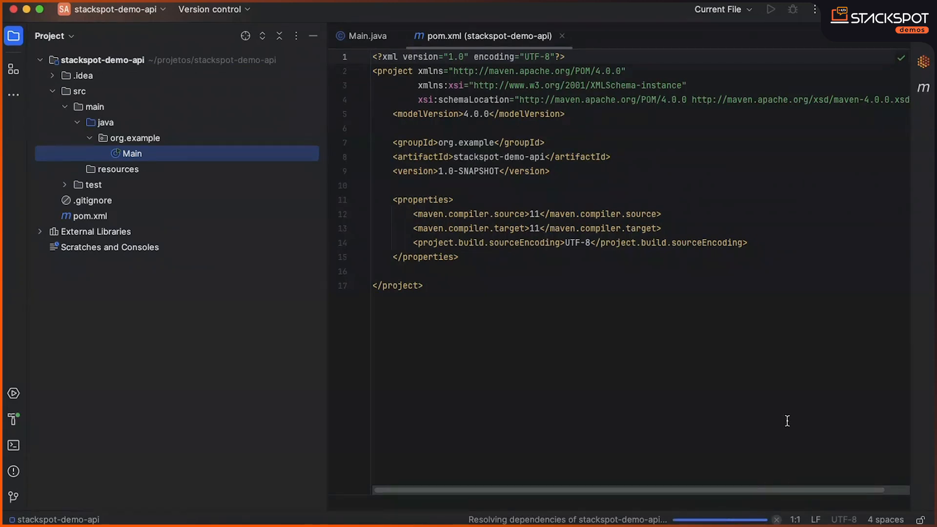
click(923, 62)
Ask StackSpot AI for a Java 11 Rest Assured/Cucumber POST test example and copy its pom.xml snippet.
click(658, 485)
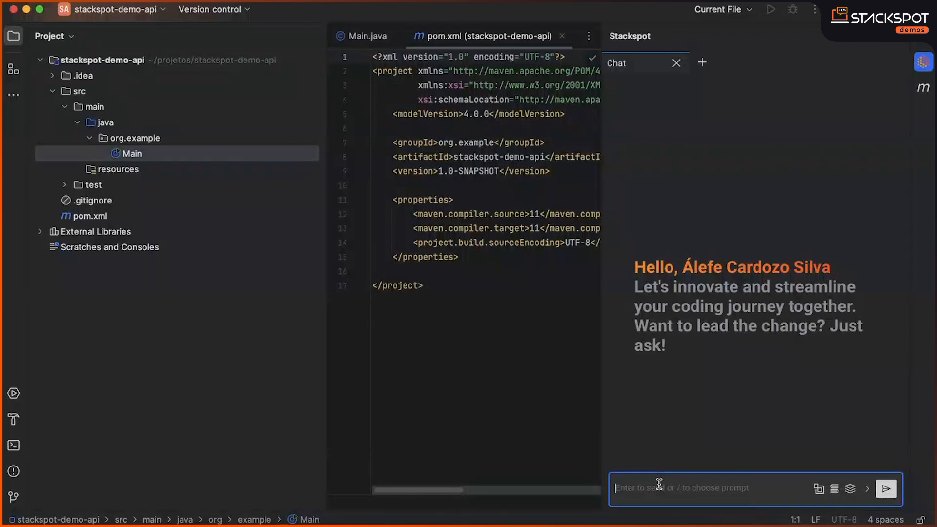
text(Generate an example for a Rest API POST test using Java 11, Maven, Rest Assured, and Cucumber)
key(Return)
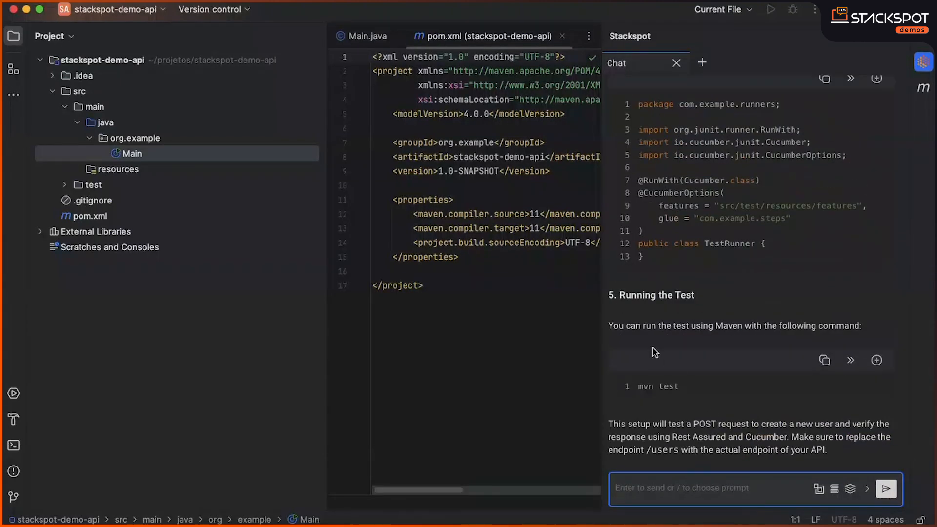
scroll(762, 381, up, 5)
scroll(761, 380, up, 5)
scroll(761, 381, up, 5)
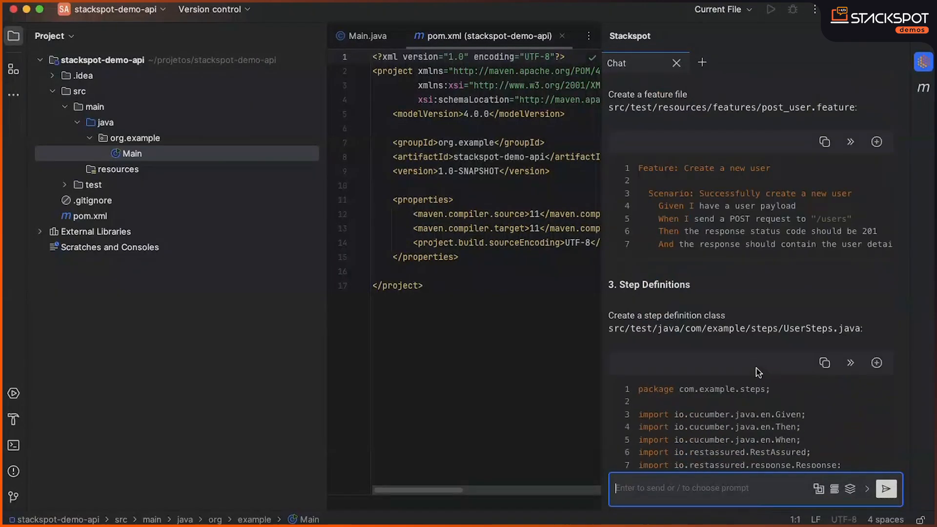
scroll(761, 381, up, 5)
scroll(757, 373, up, 5)
scroll(758, 372, up, 3)
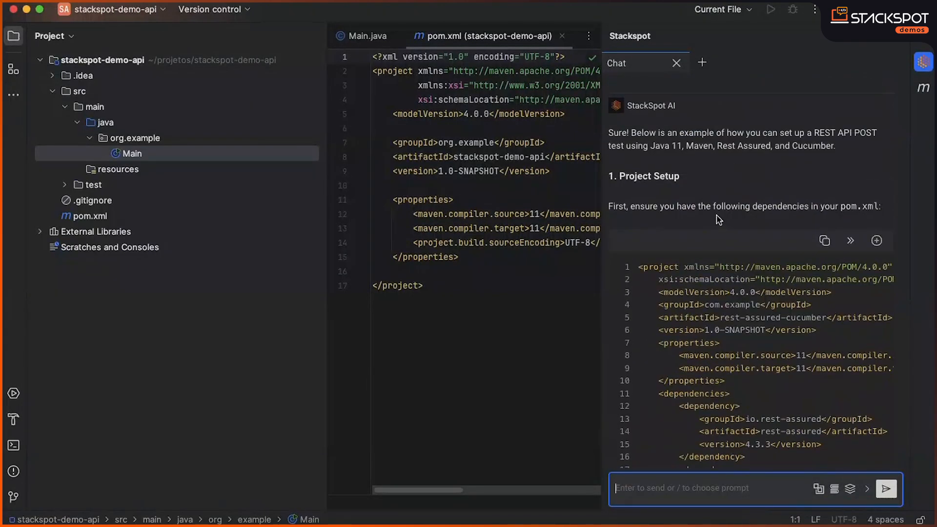
click(825, 244)
scroll(799, 291, down, 2)
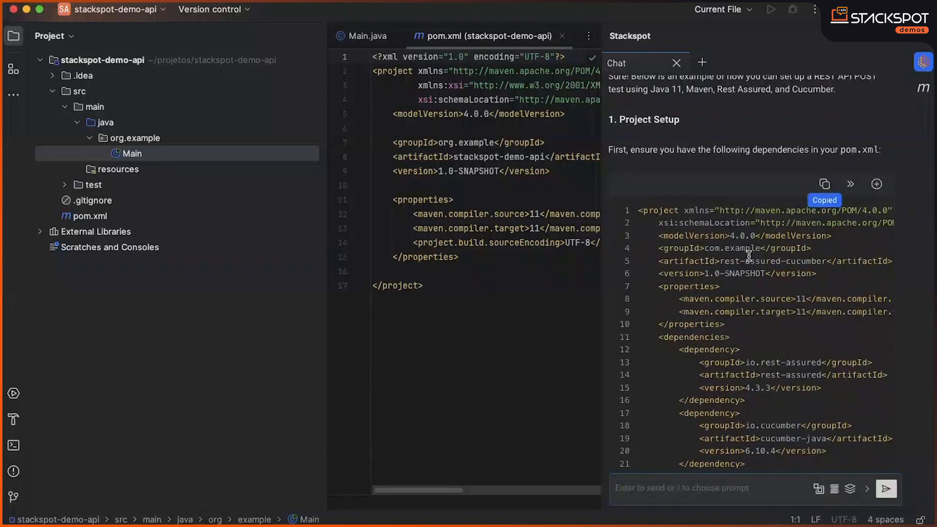
Replace pom.xml with the AI's rest-assured-cucumber POM and load the new Maven dependencies.
click(91, 215)
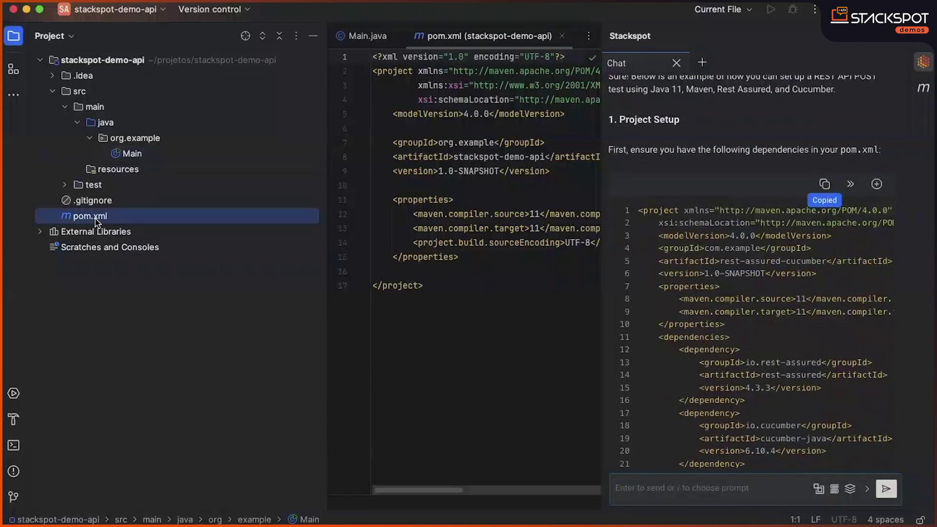
click(313, 36)
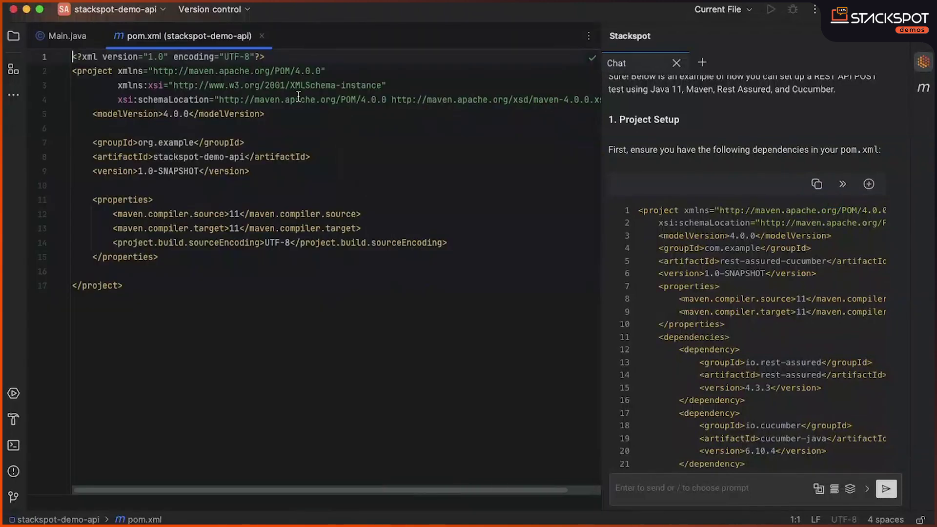
click(203, 287)
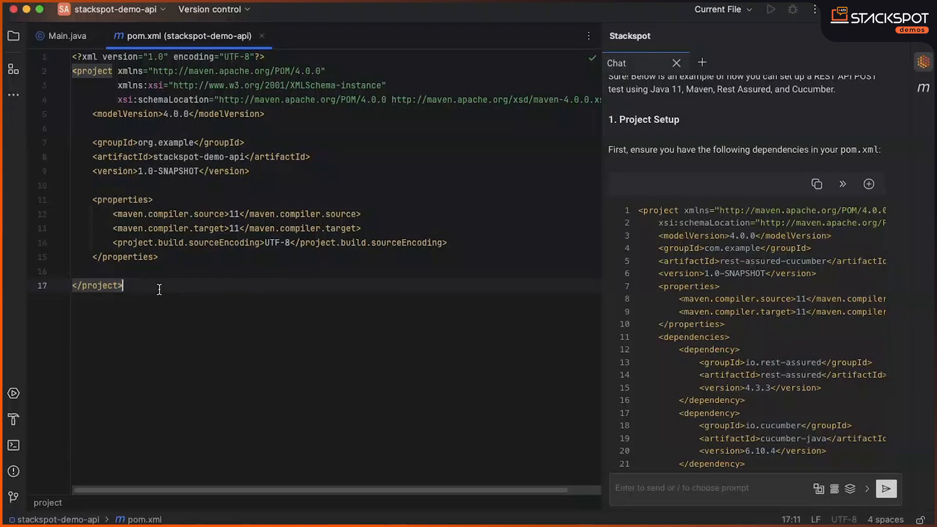
key(super+a)
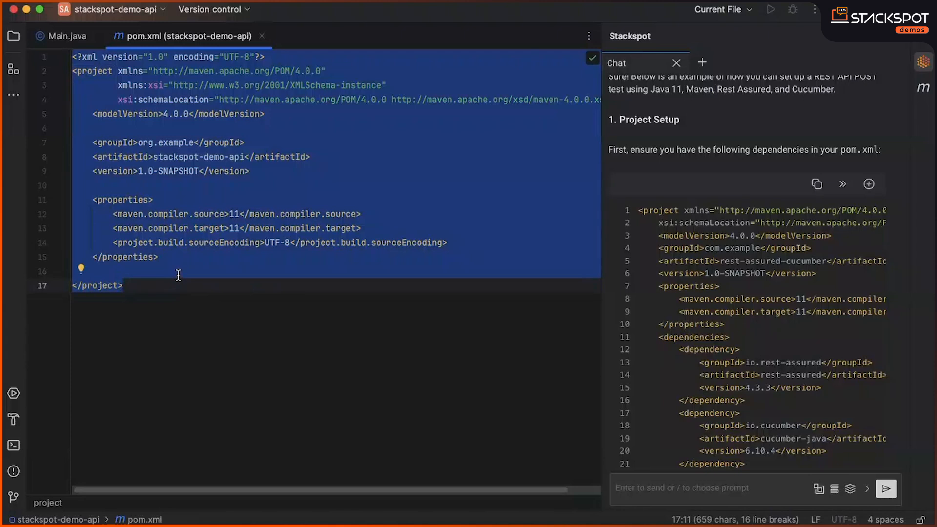
key(super+v)
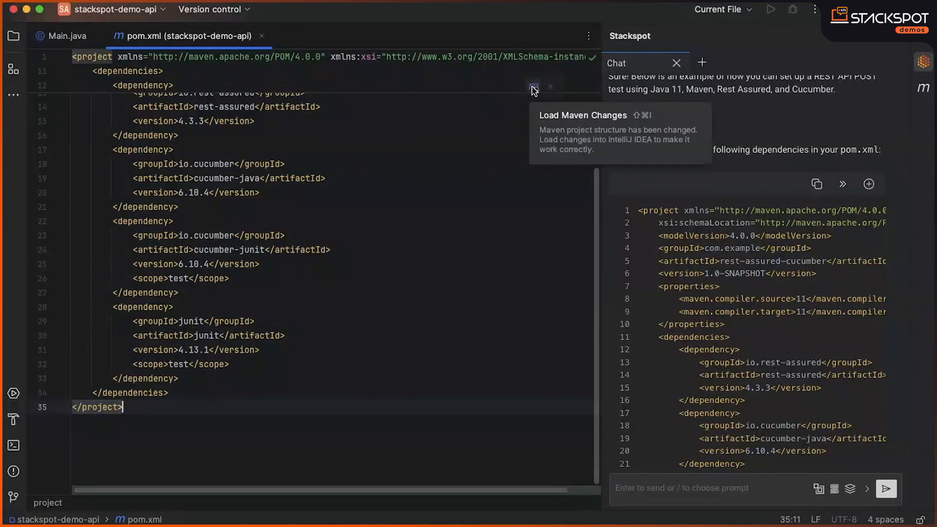
key(super+shift+i)
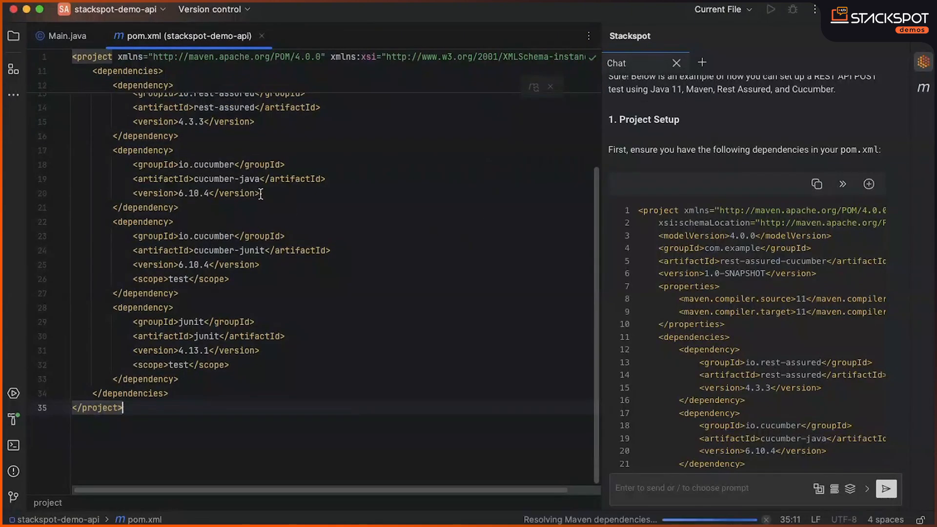
scroll(266, 196, up, 3)
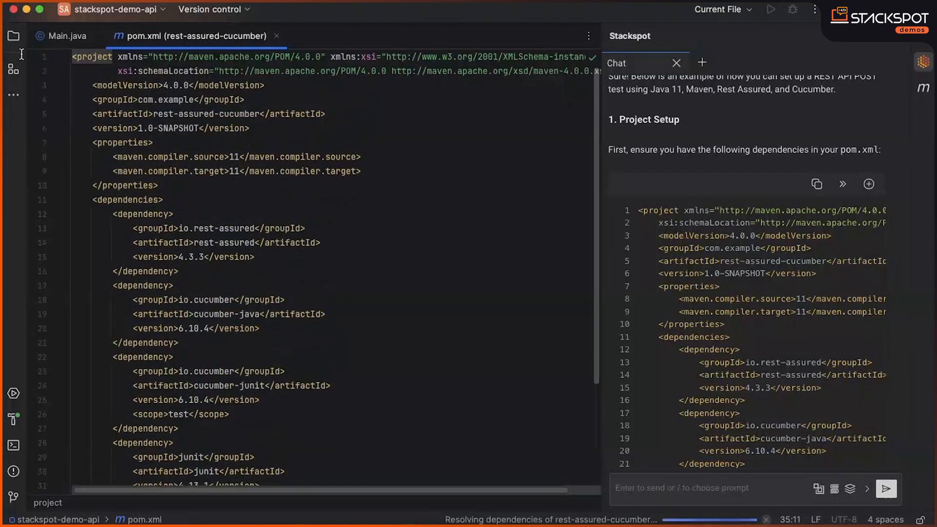
click(13, 35)
scroll(708, 332, down, 3)
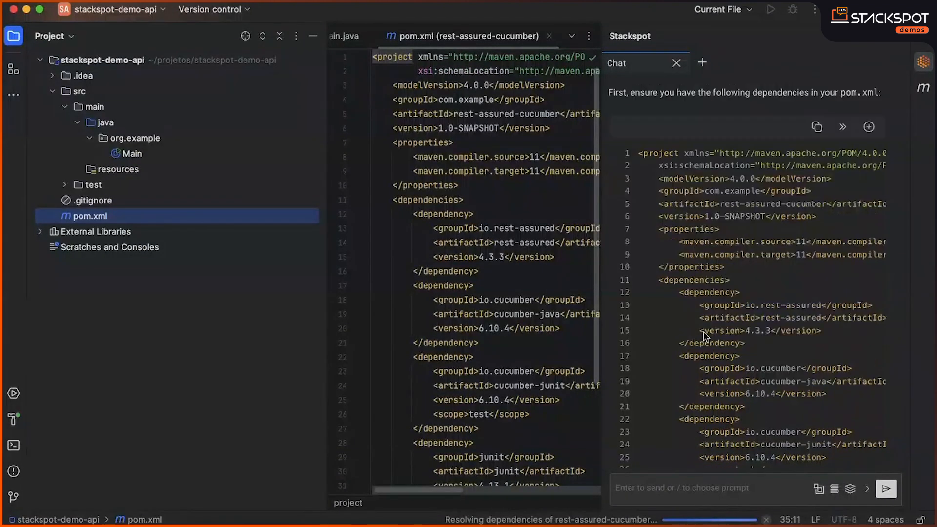
scroll(706, 338, down, 4)
scroll(705, 340, down, 3)
scroll(702, 343, down, 3)
scroll(702, 343, down, 3)
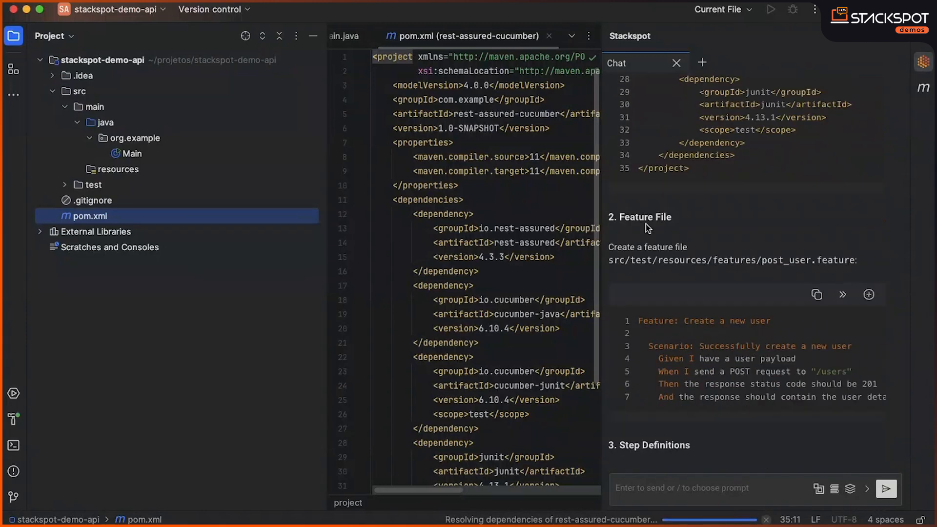
Add a features directory under resources containing a new empty post_user.feature file.
click(614, 266)
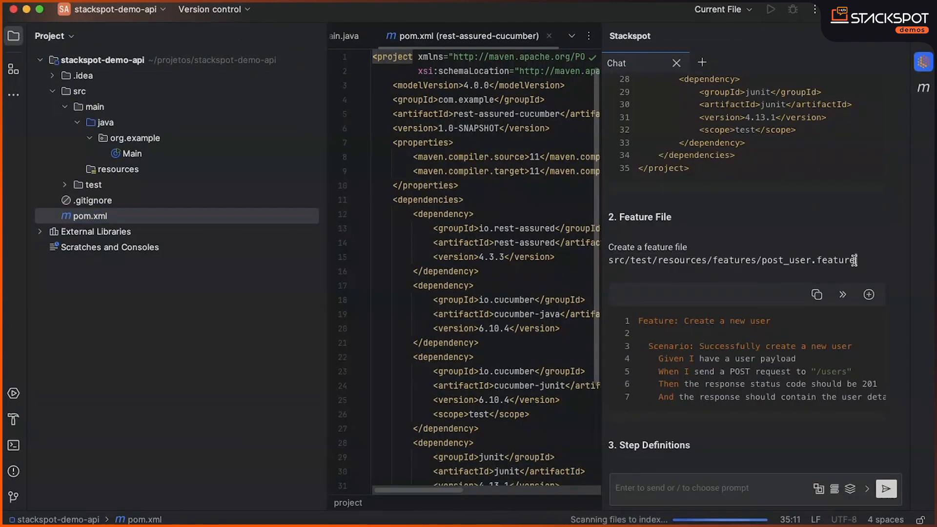
drag(855, 259, 761, 259)
click(117, 170)
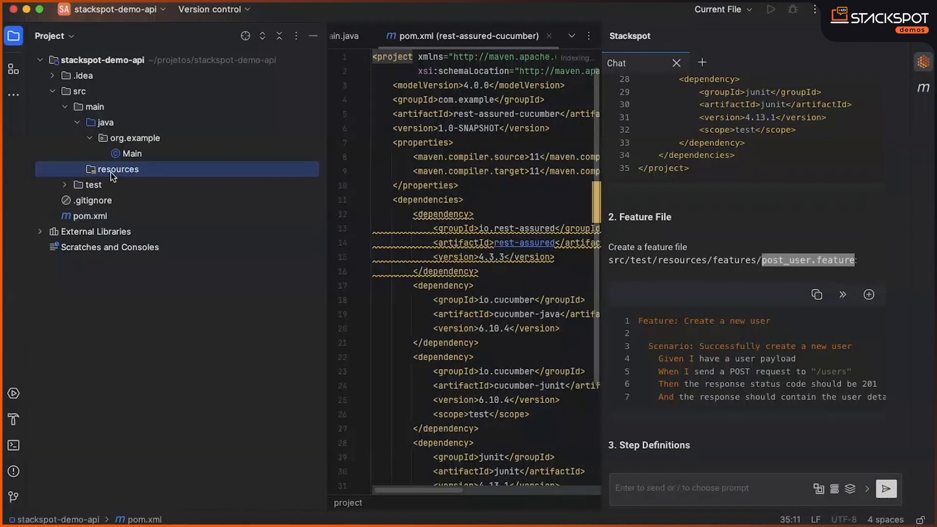
right_click(117, 169)
click(318, 99)
text(features)
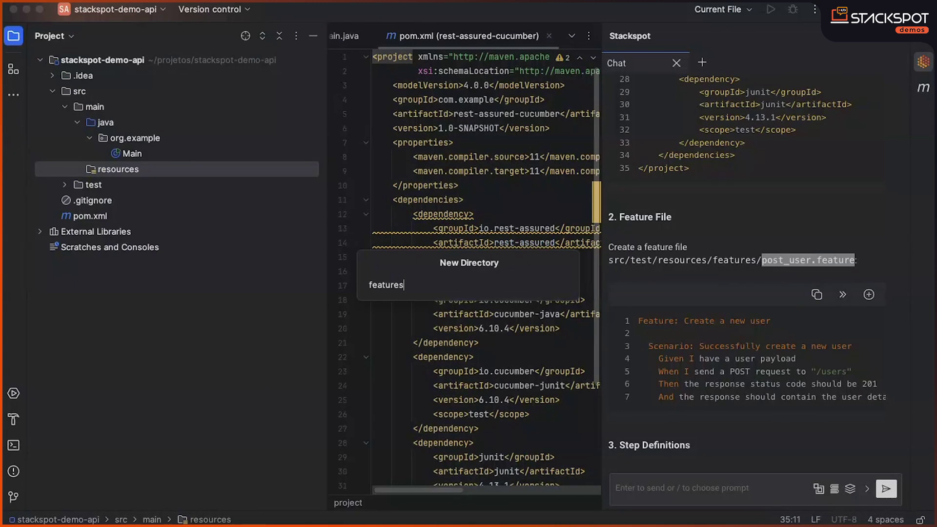
key(Return)
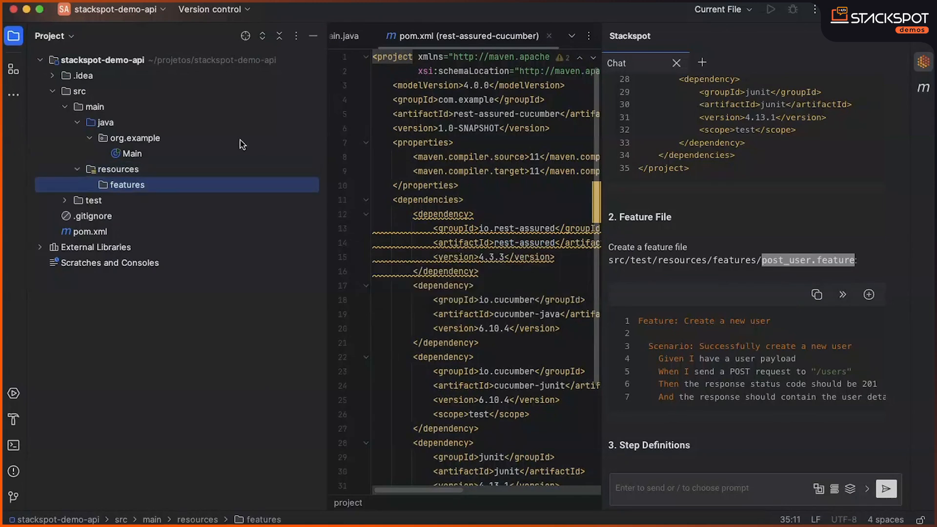
right_click(155, 185)
mouse_move(186, 65)
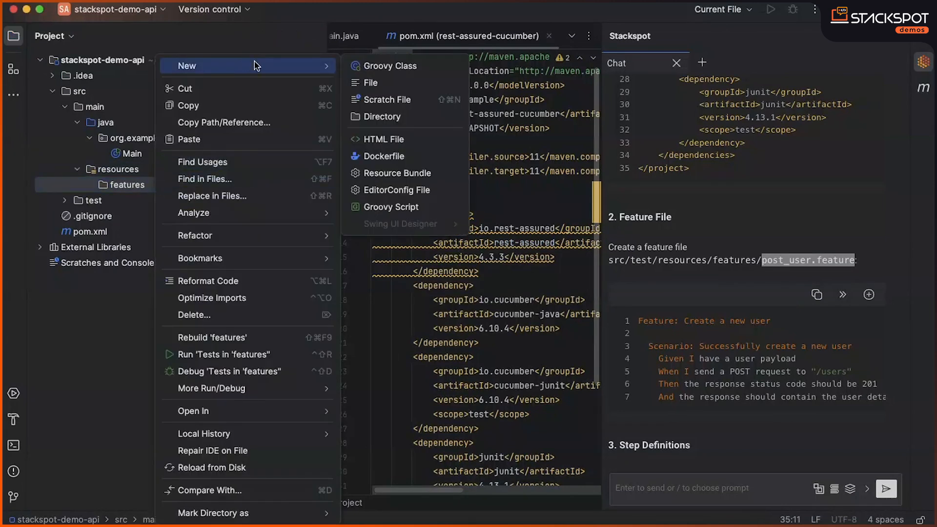
click(370, 83)
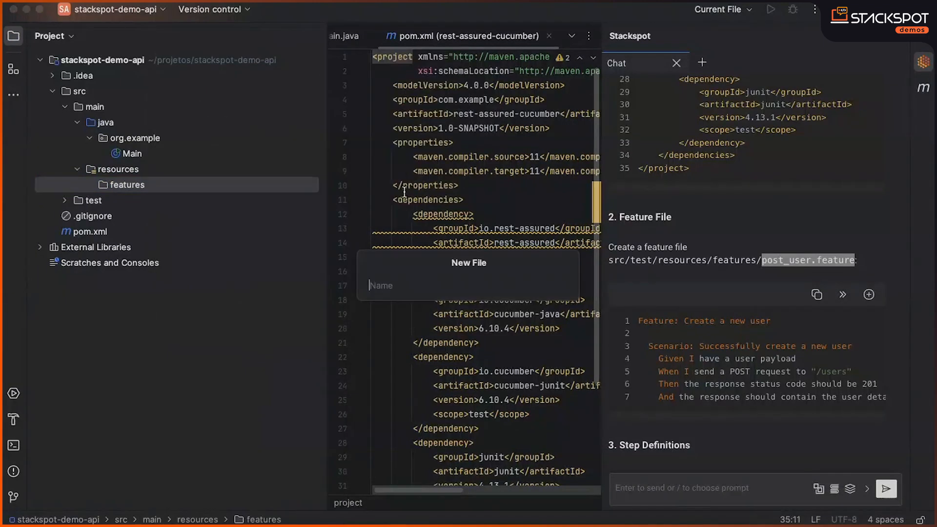
text(post_user.feature)
key(Return)
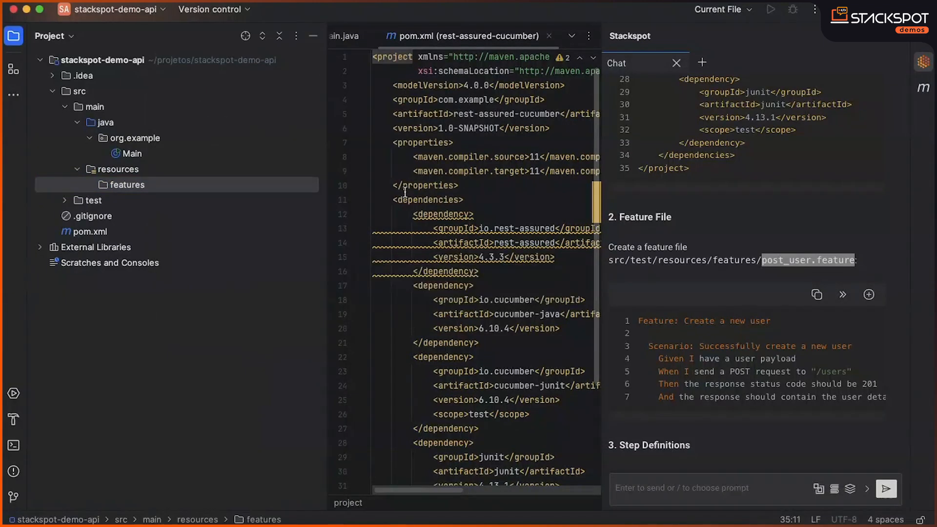
Move the org.example package and the resources folder from main into the test source tree.
click(90, 138)
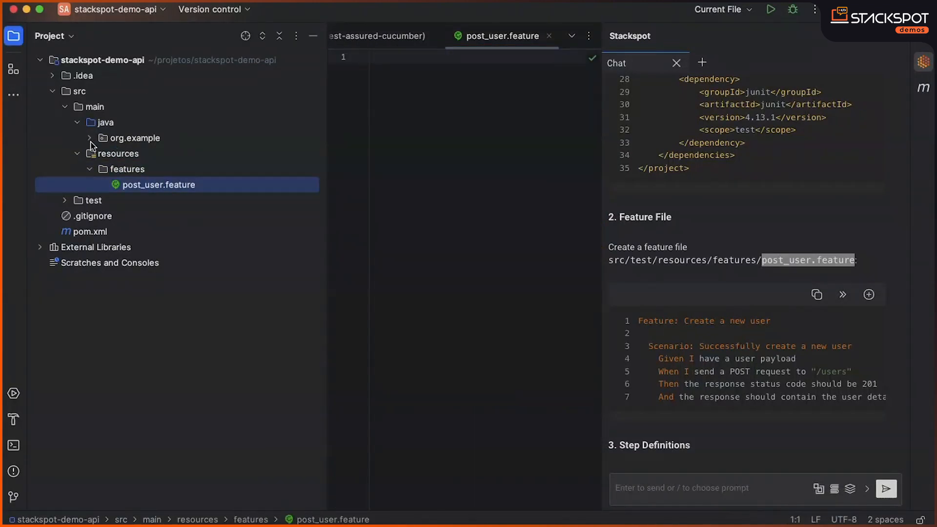
click(64, 201)
click(133, 139)
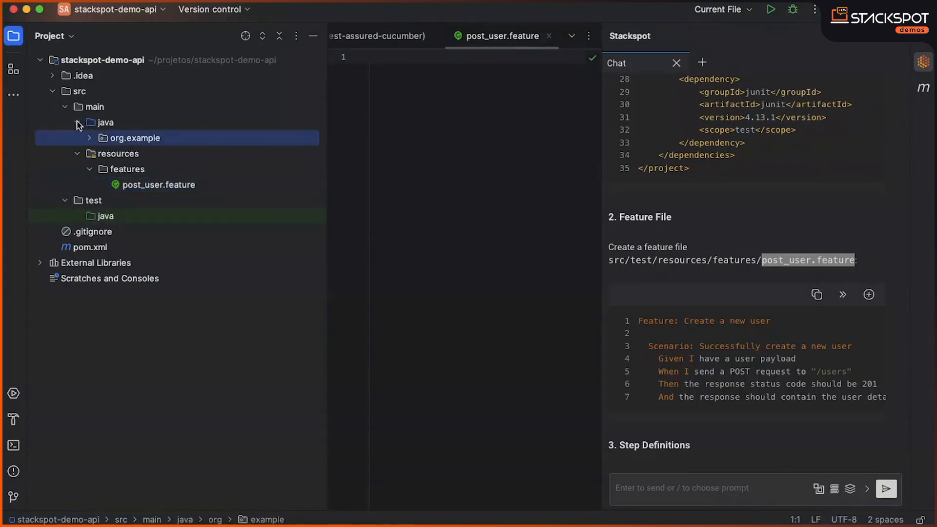
click(77, 122)
drag(111, 137, 117, 197)
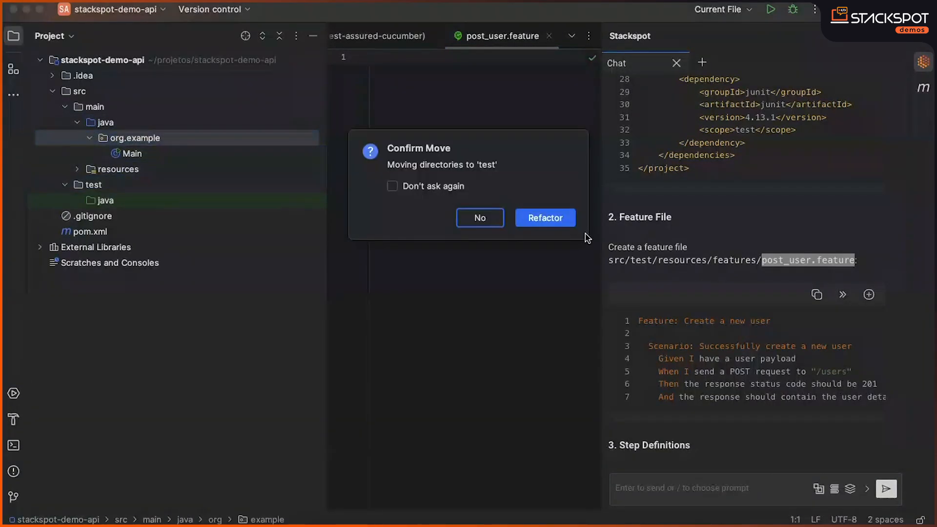
click(548, 215)
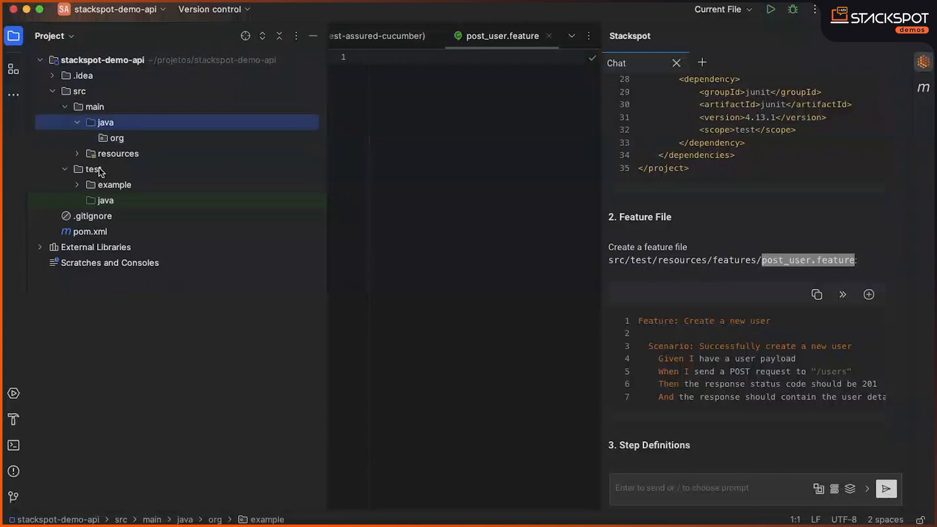
drag(110, 153, 116, 175)
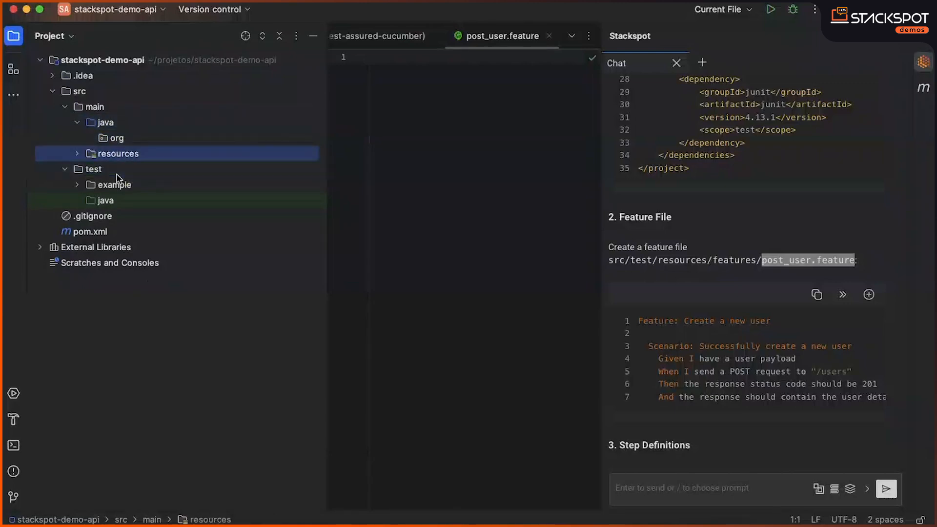
key(Return)
click(94, 107)
mouse_move(117, 139)
mouse_down()
mouse_move(96, 154)
mouse_move(111, 187)
mouse_up()
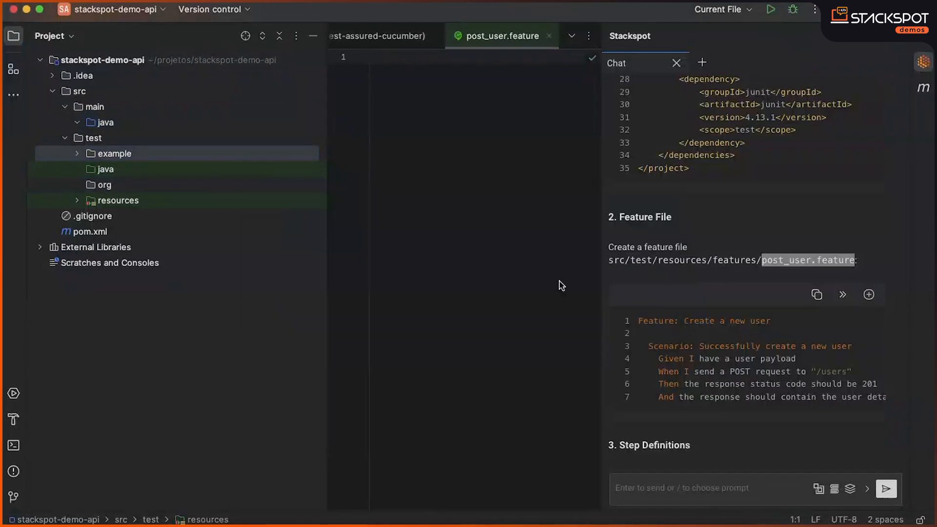
key(Return)
click(66, 141)
click(77, 171)
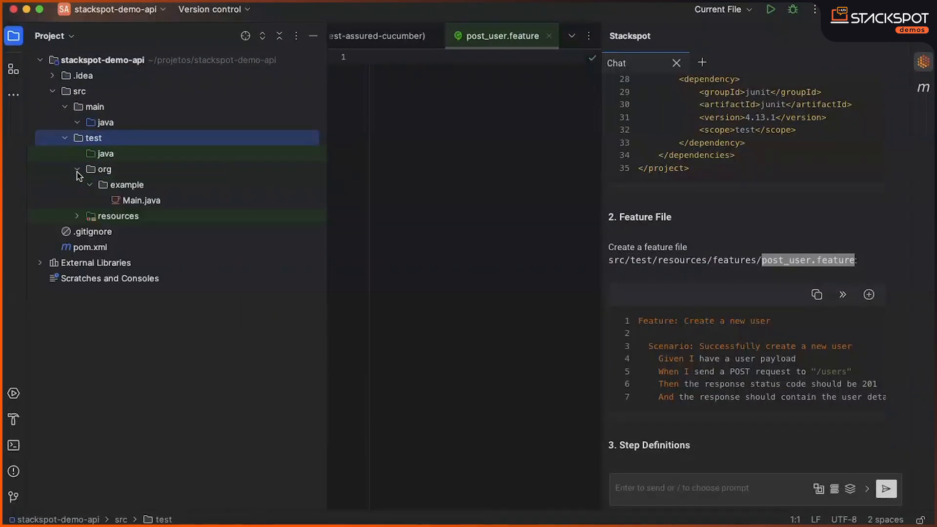
Delete the now-empty main directory.
click(66, 107)
right_click(94, 107)
click(171, 356)
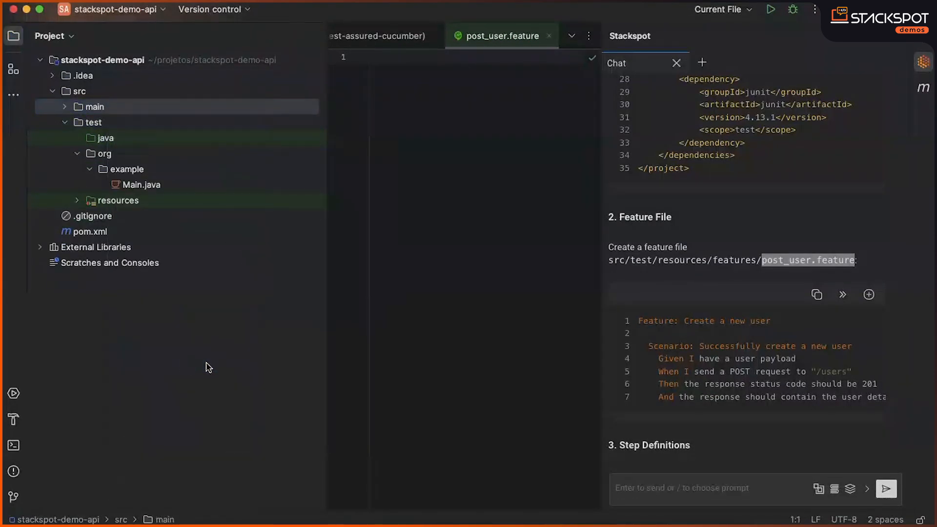
click(572, 216)
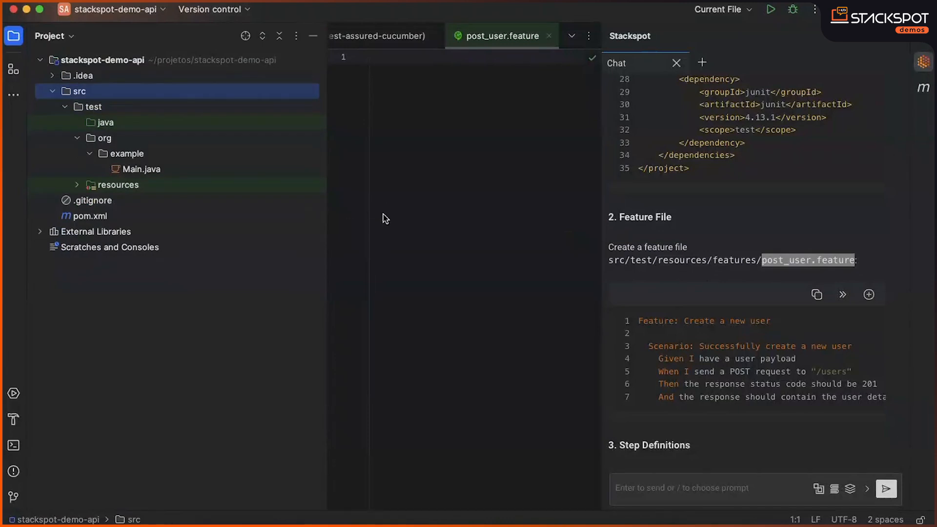
Fill post_user.feature with the chat's 'Create a new user' Gherkin scenario.
click(817, 295)
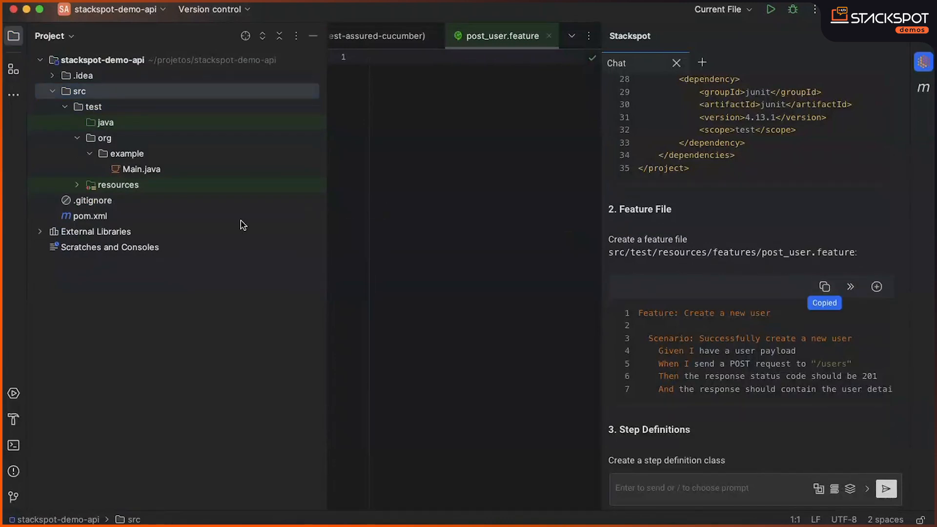
click(78, 187)
click(159, 215)
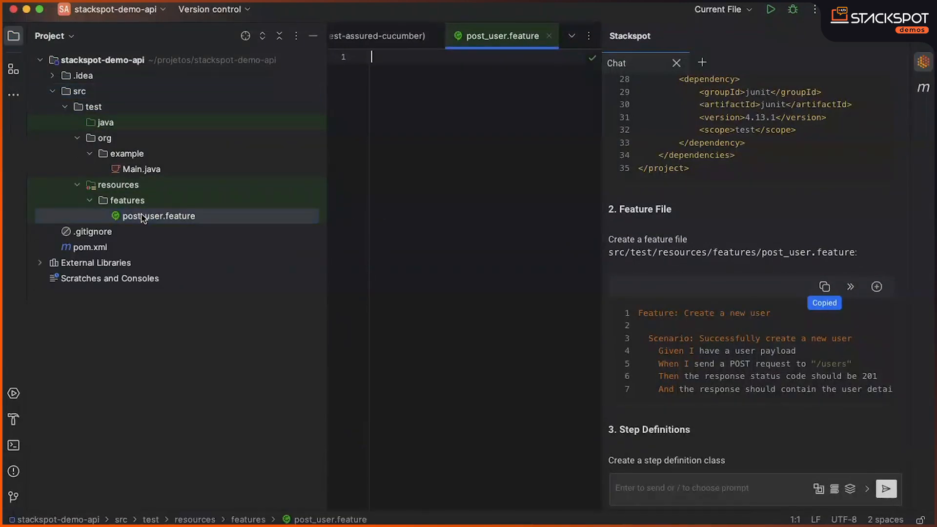
click(453, 198)
key(super+v)
scroll(696, 293, down, 5)
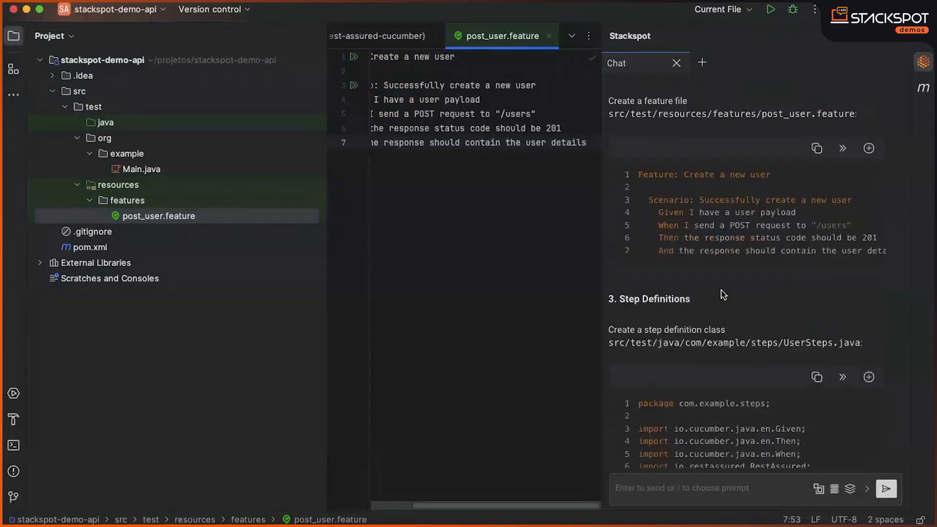
scroll(695, 278, down, 3)
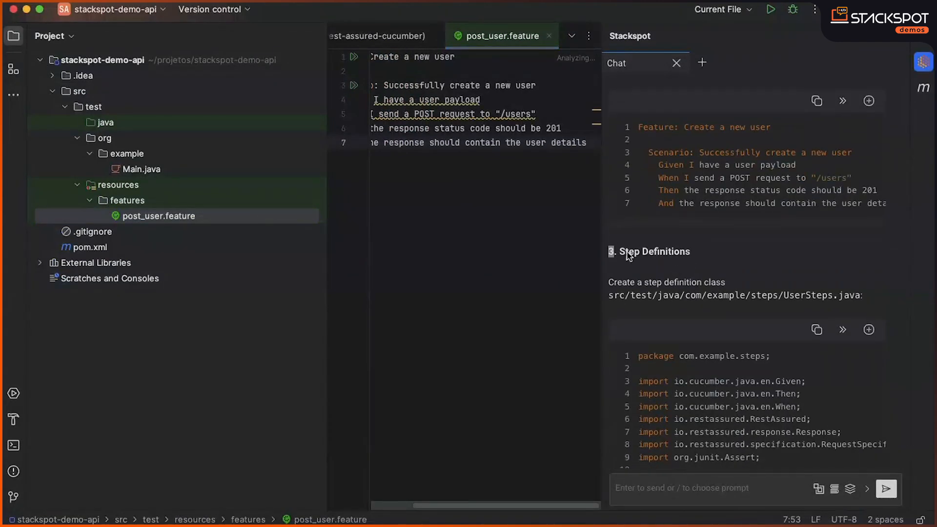
drag(614, 250, 692, 252)
scroll(674, 285, down, 1)
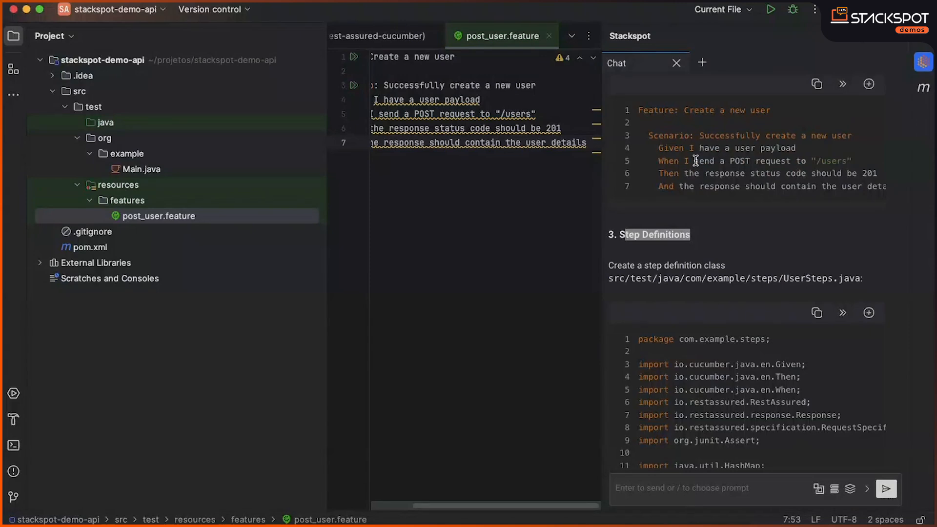
scroll(725, 351, down, 1)
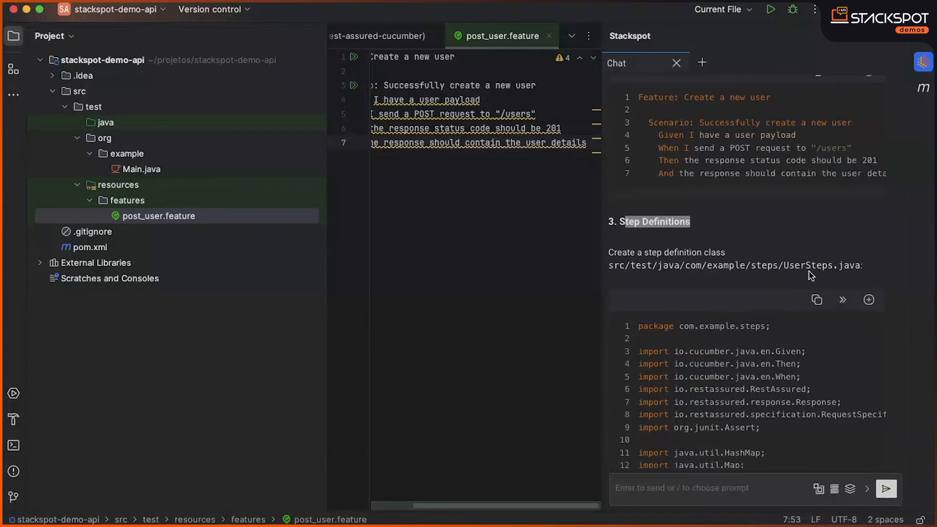
drag(866, 265, 783, 265)
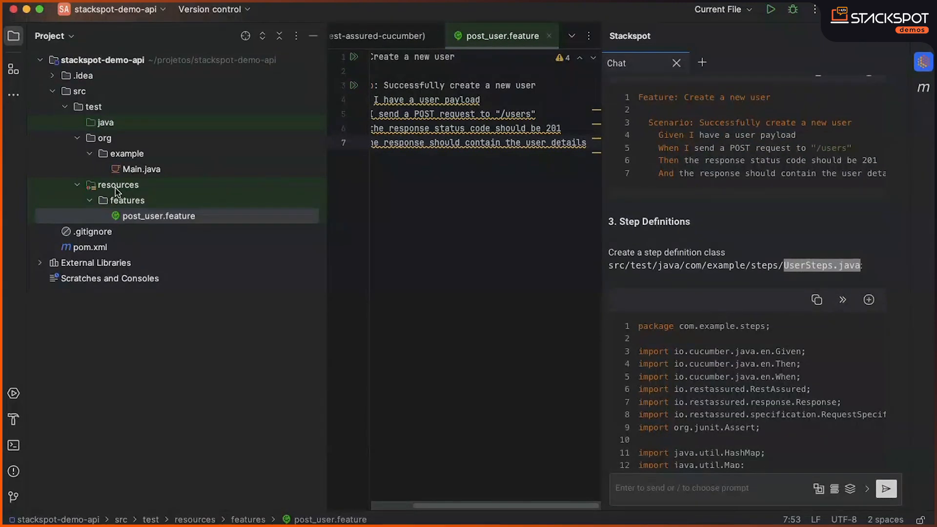
click(89, 153)
Add a steps directory under the example package.
click(127, 153)
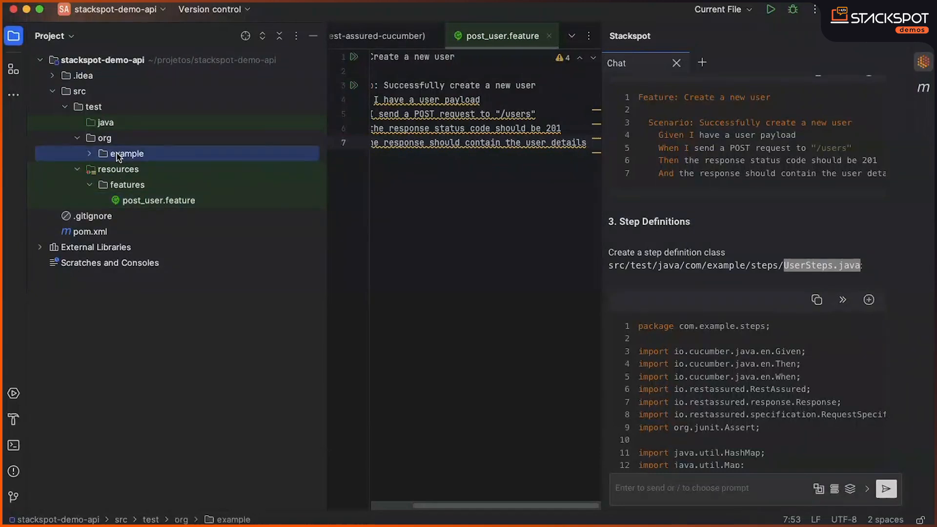
right_click(127, 153)
click(308, 174)
text(set)
key(BackSpace)
key(BackSpace)
text(teps)
key(Return)
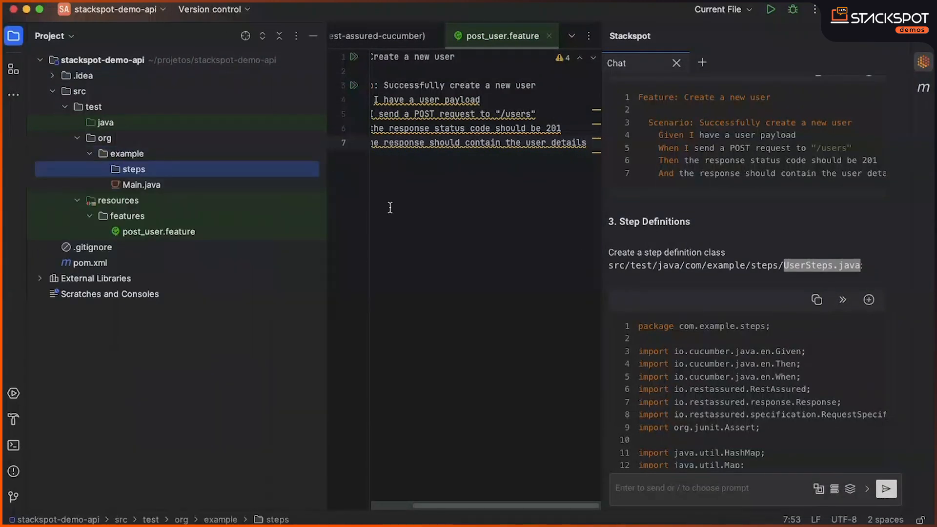
Create UserSteps.java with the chat's Cucumber step definitions and request deletion of Main.java.
right_click(150, 169)
click(322, 150)
text(UserSteps.java)
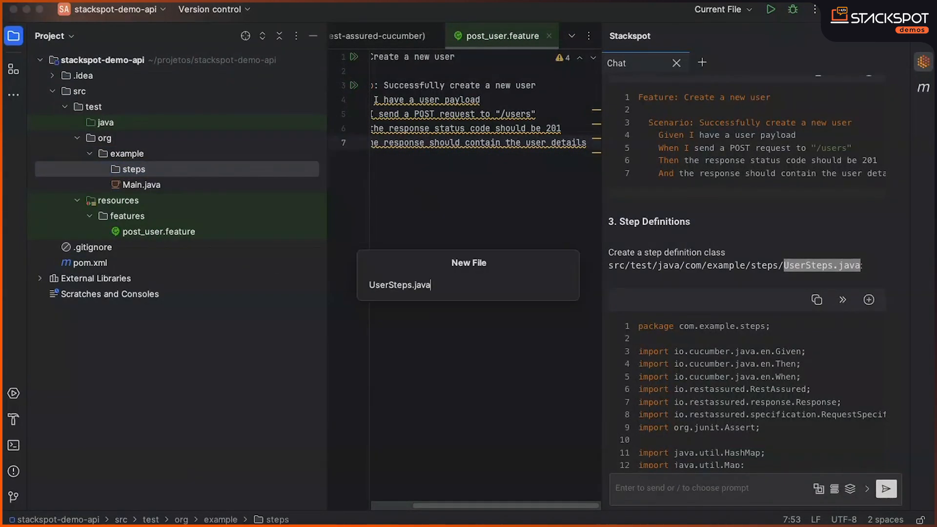
key(Return)
click(817, 300)
click(461, 219)
key(super+v)
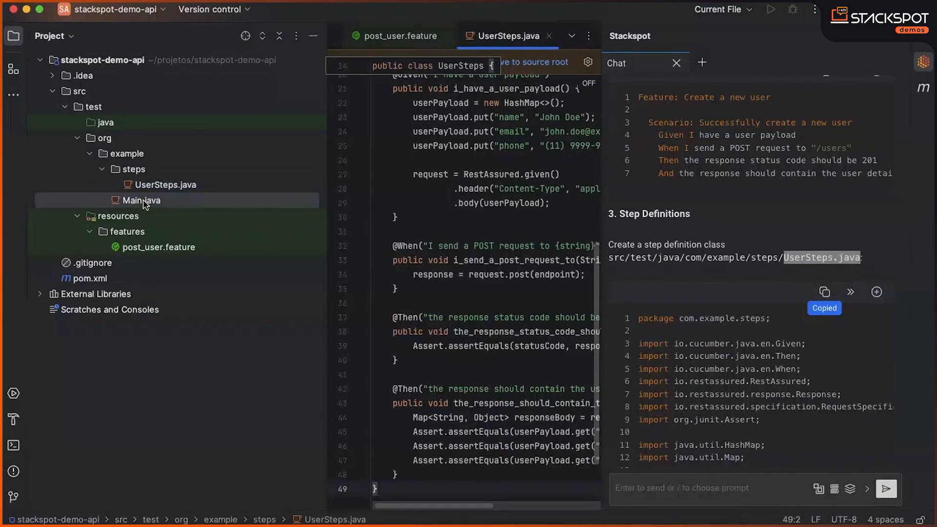
right_click(141, 200)
click(191, 336)
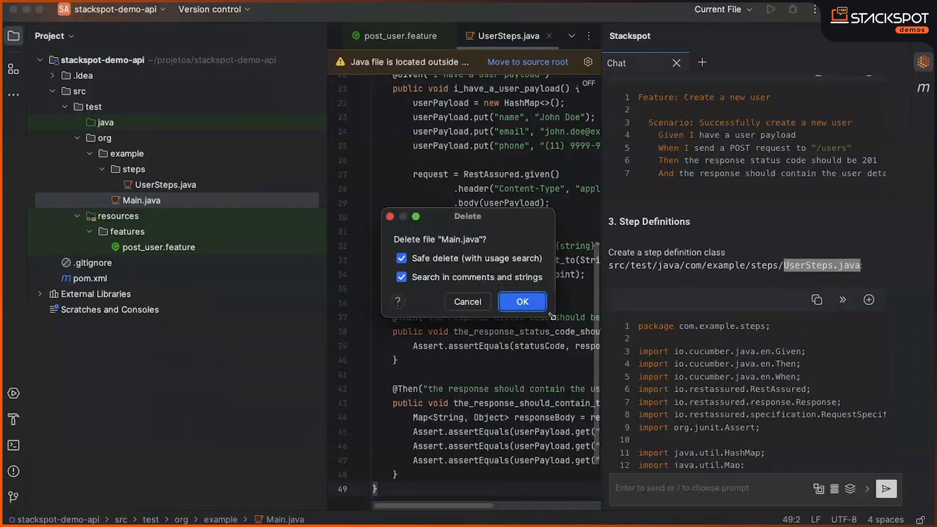
Confirm deleting Main.java and rename the org directory to com via Refactor.
click(526, 302)
click(120, 153)
click(105, 137)
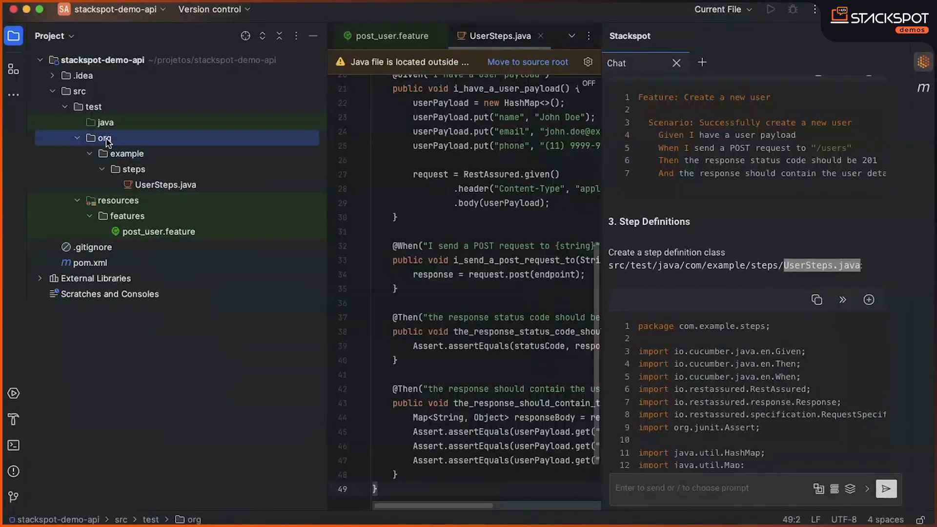
right_click(111, 141)
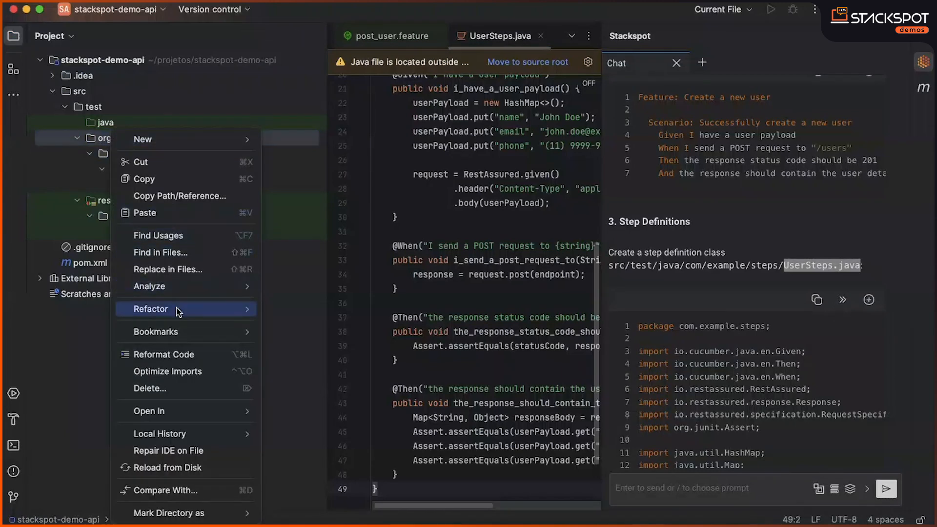
mouse_move(150, 309)
click(326, 310)
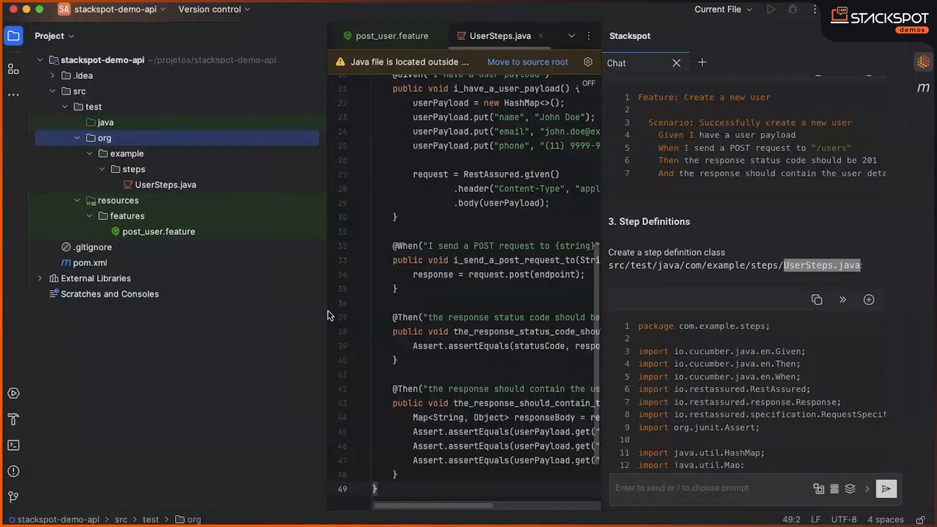
text(com)
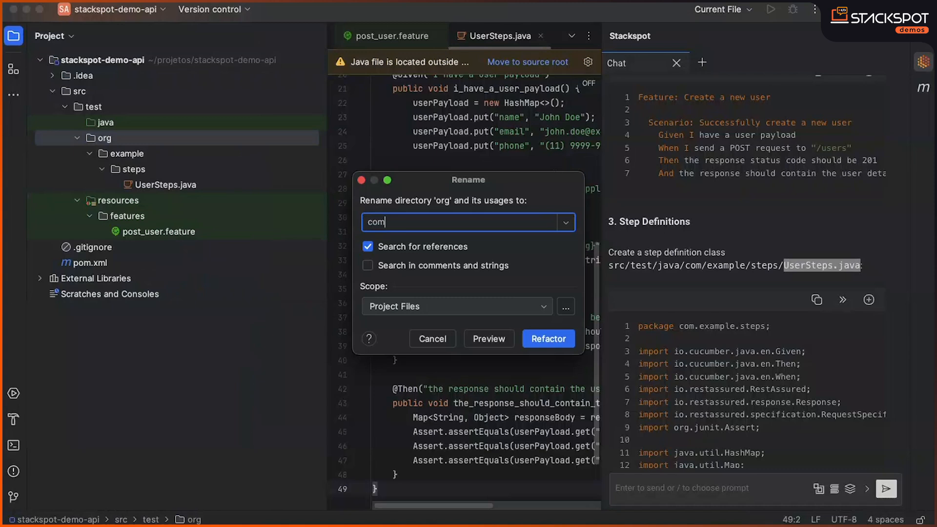
click(542, 339)
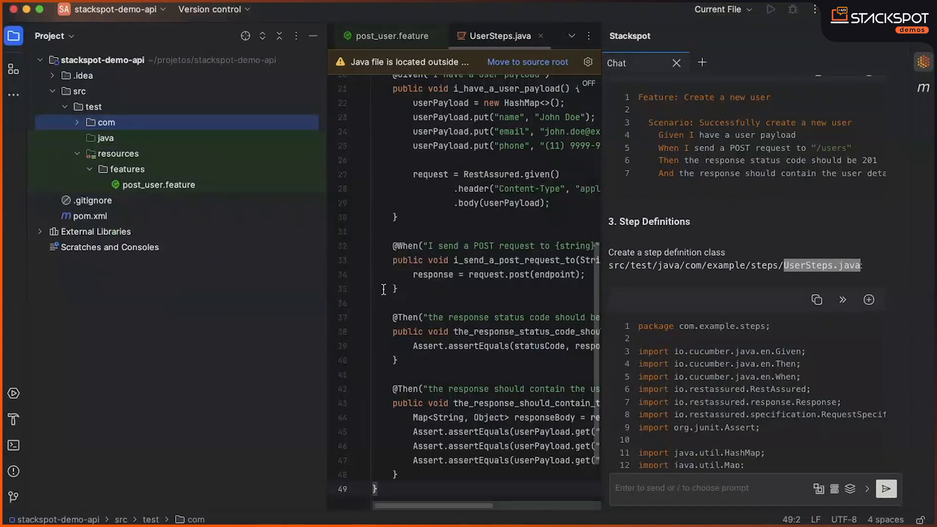
click(76, 124)
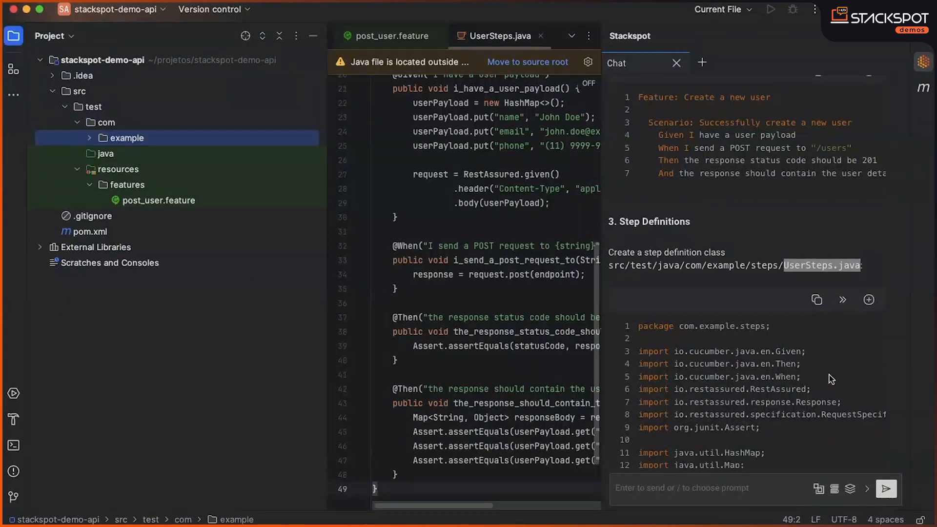
scroll(718, 343, down, 10)
scroll(717, 343, down, 10)
scroll(717, 343, down, 3)
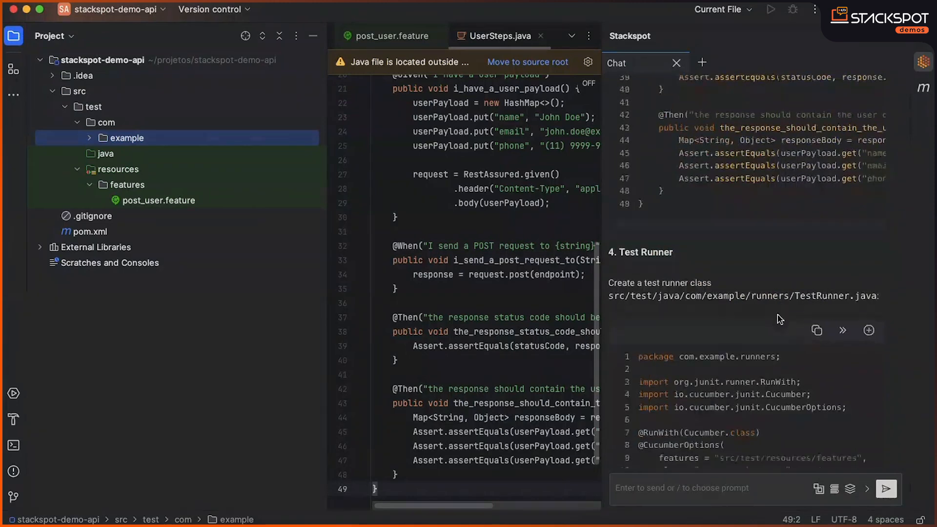
double_click(768, 295)
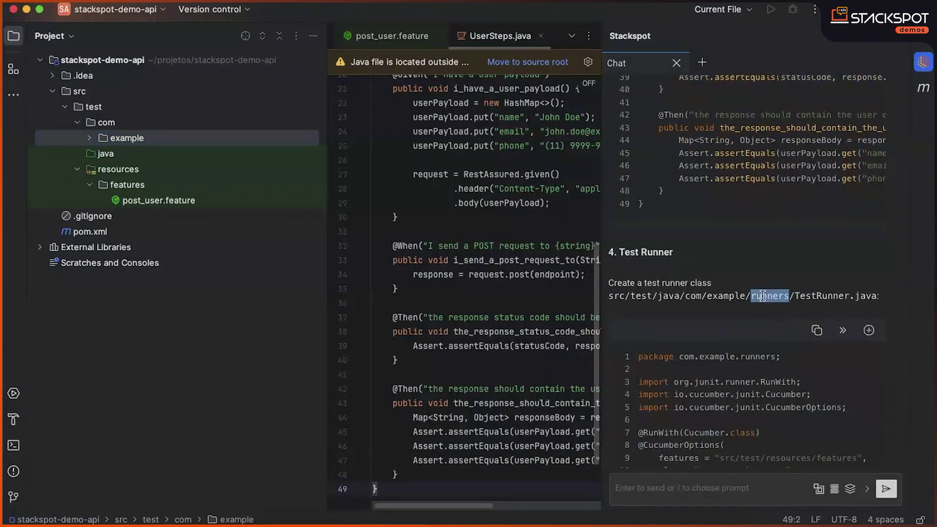
Add a runners directory under com/example.
click(110, 126)
click(89, 139)
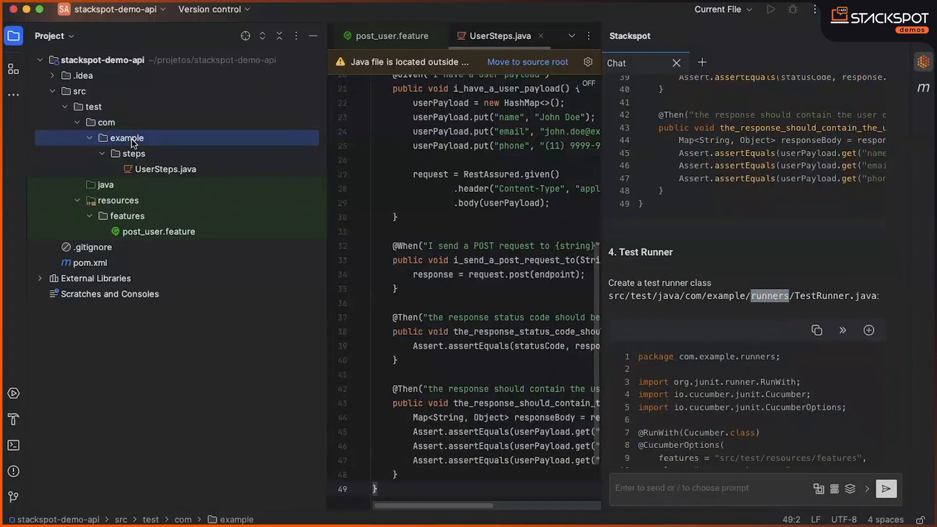
right_click(132, 141)
click(322, 183)
text(runners)
key(Return)
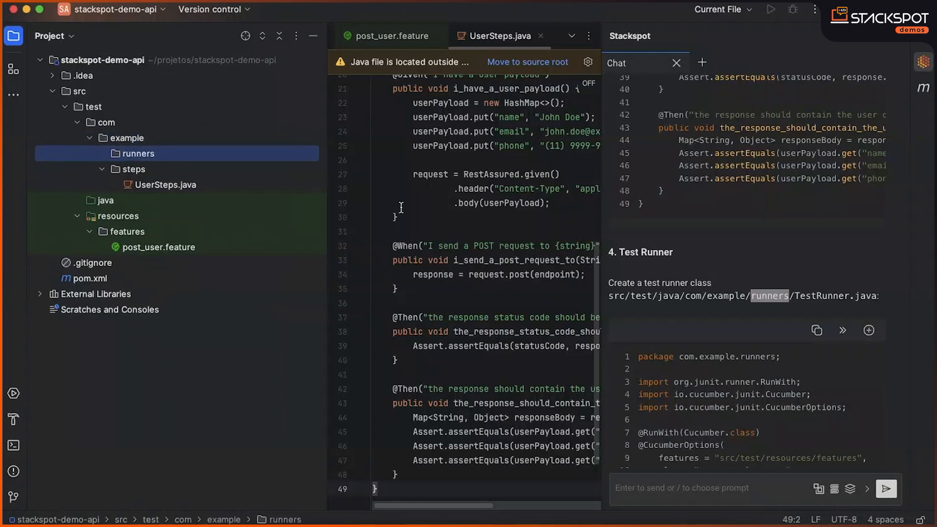
Create TestRunner.java in runners holding the chat's Cucumber test runner class.
drag(877, 296, 794, 297)
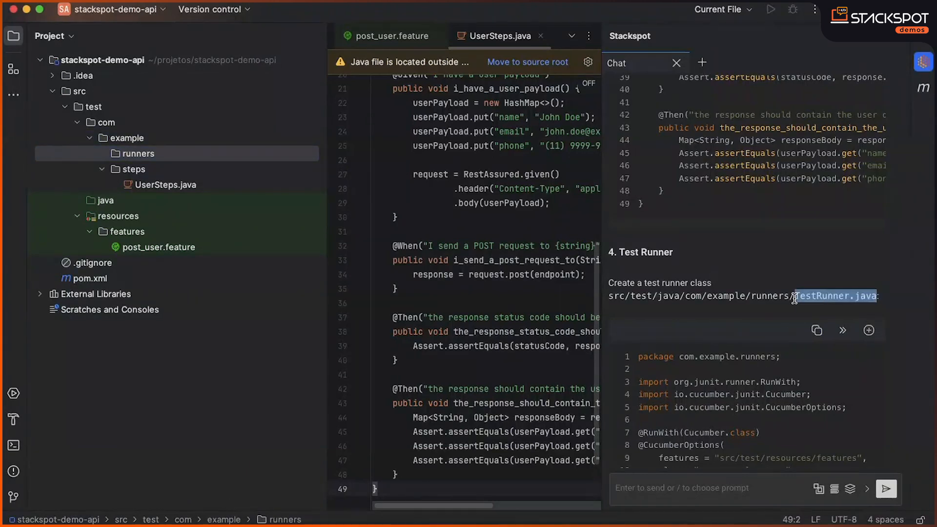
right_click(139, 153)
mouse_move(172, 139)
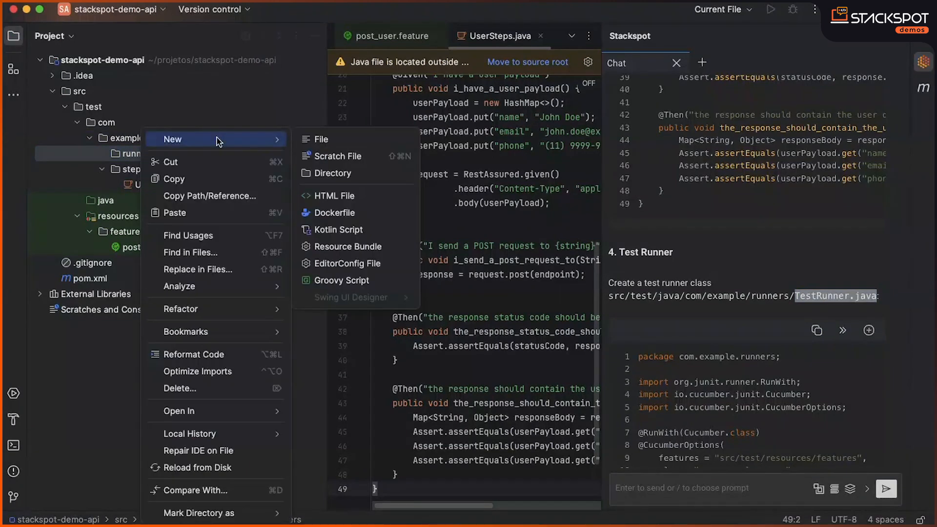
click(330, 151)
key(super+v)
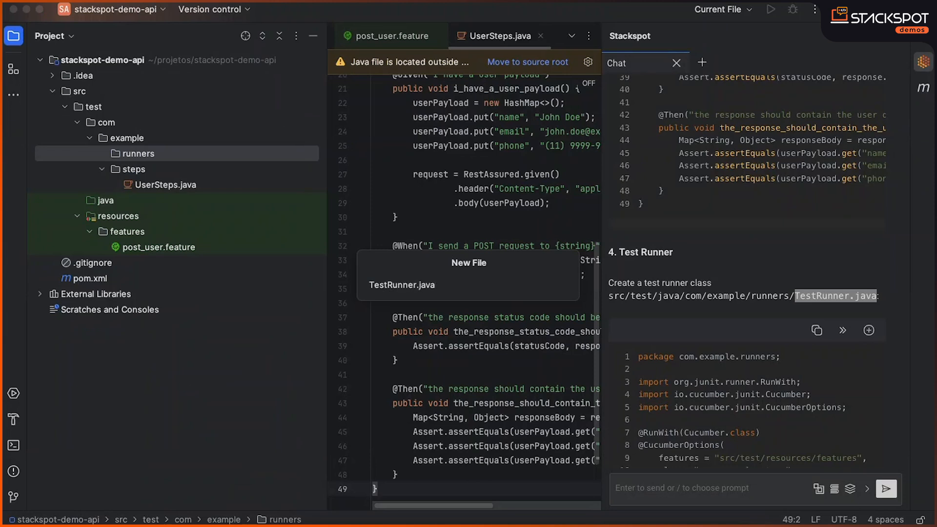
key(Return)
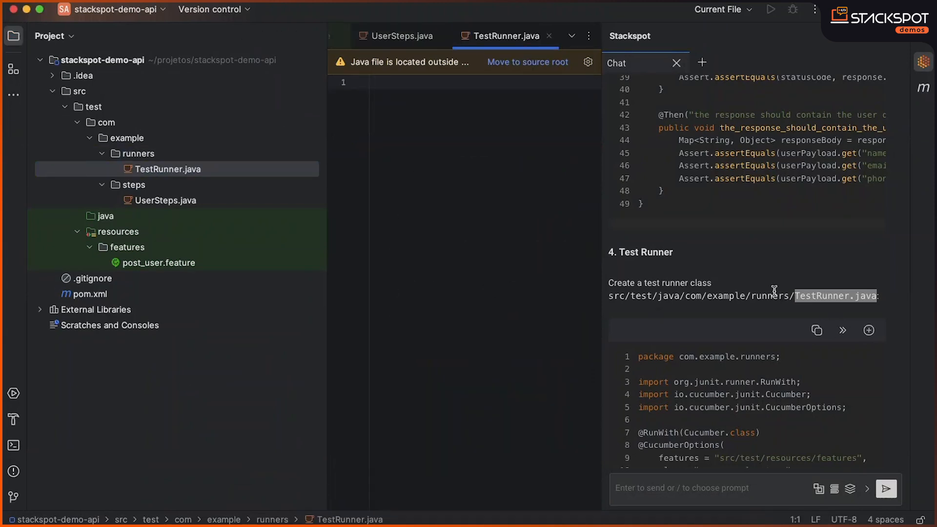
click(775, 292)
scroll(775, 294, down, 2)
click(824, 269)
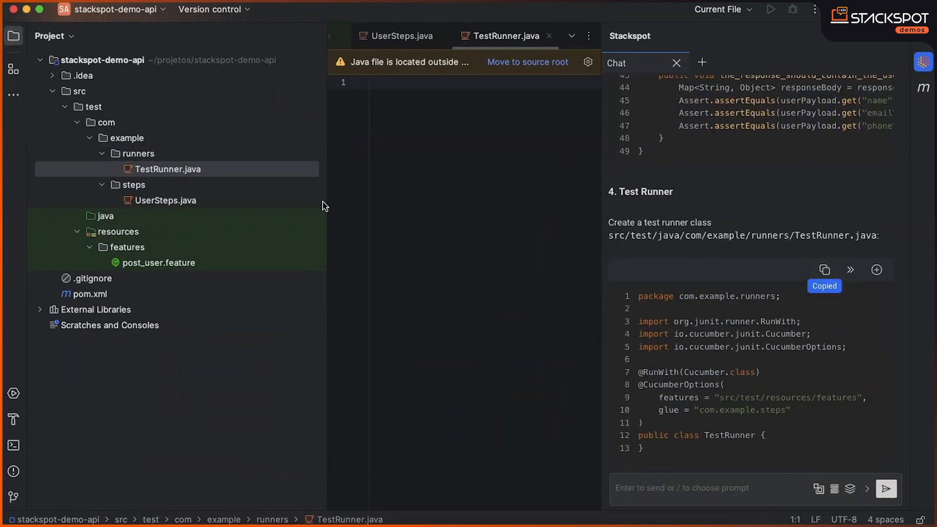
click(408, 128)
key(super+v)
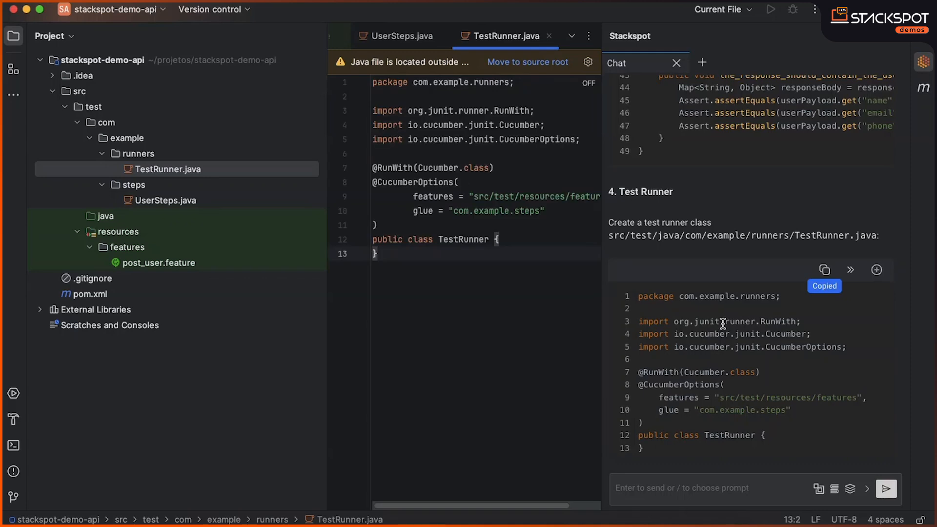
scroll(724, 322, down, 5)
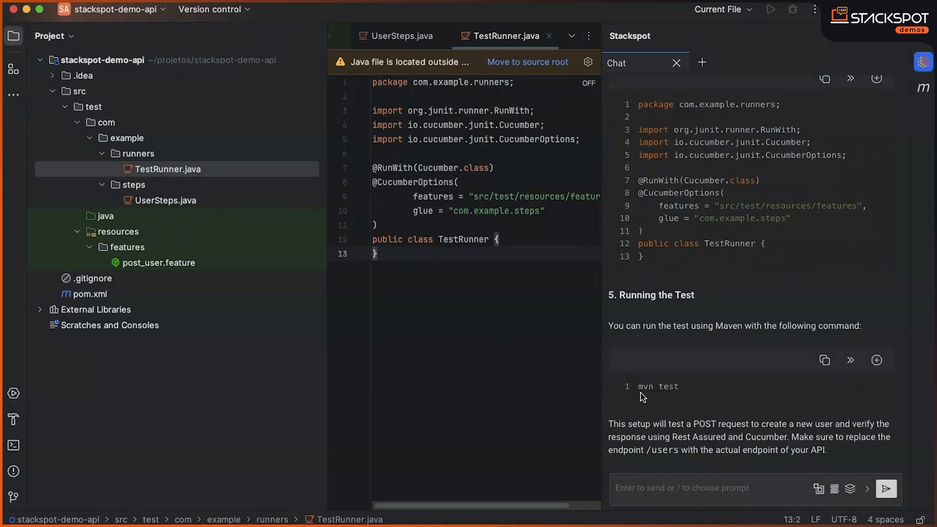
drag(684, 389, 637, 390)
click(160, 201)
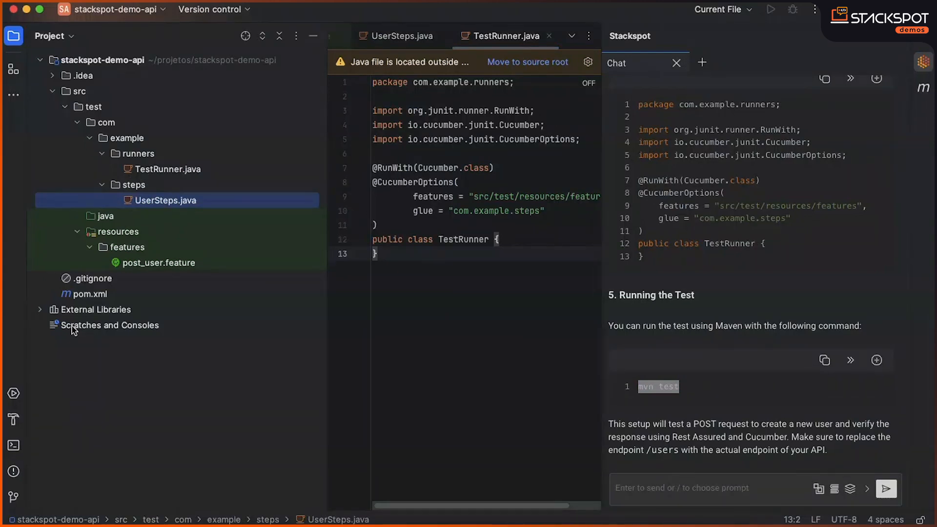
Review the undefined step in post_user.feature and check the com groupId in pom.xml.
double_click(158, 263)
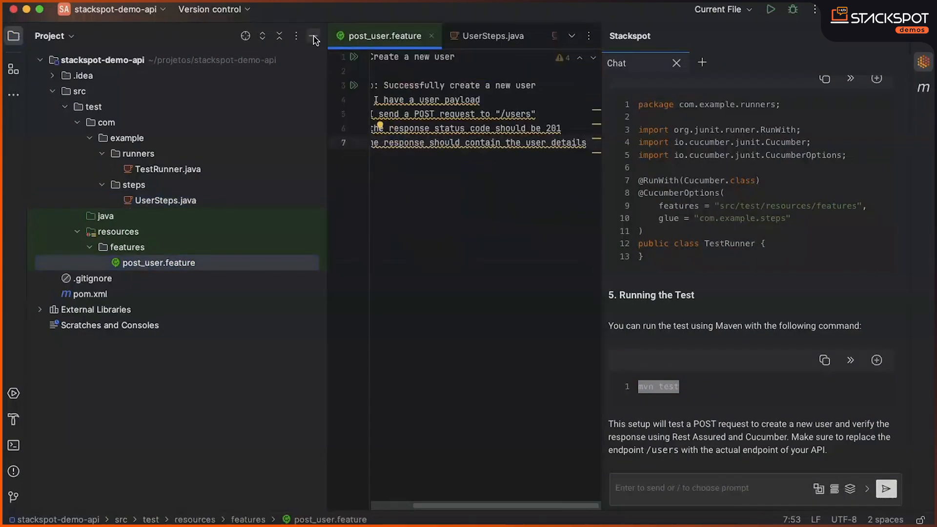
click(279, 35)
click(167, 100)
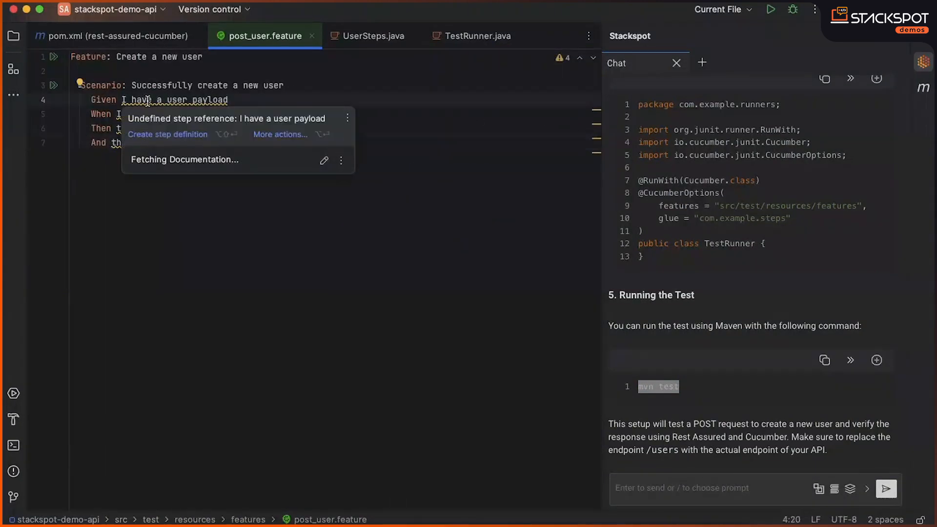
click(13, 35)
click(89, 293)
double_click(92, 297)
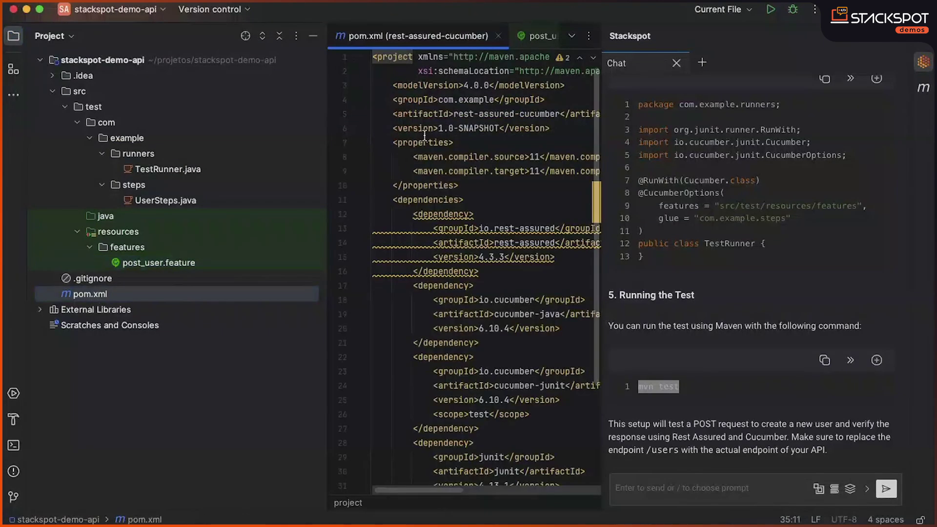
double_click(444, 100)
click(315, 36)
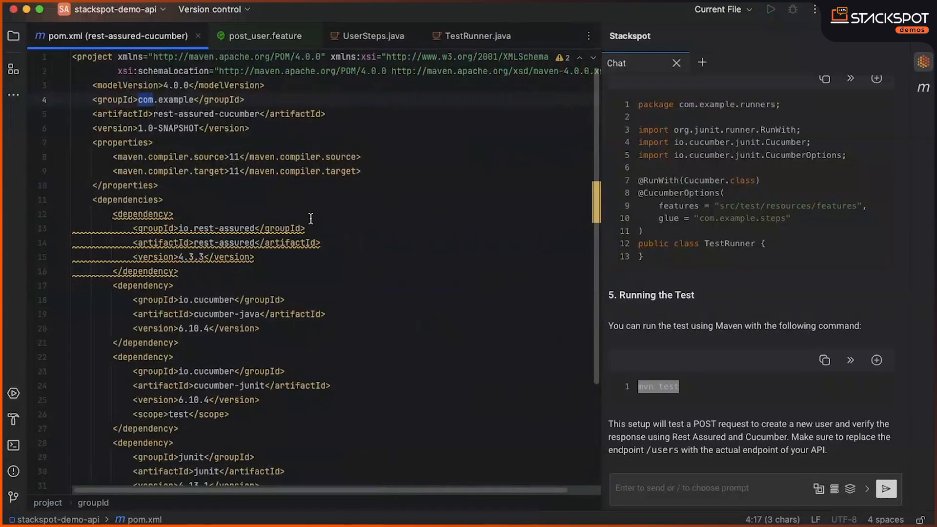
scroll(310, 219, down, 5)
scroll(310, 219, up, 5)
Move the com package into src/test/java with the Move refactor and reopen post_user.feature.
click(13, 37)
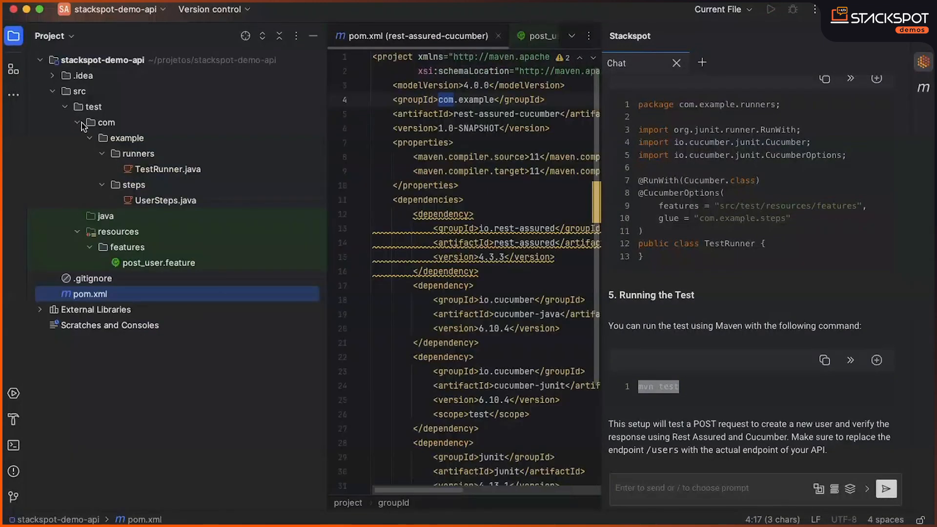
click(102, 154)
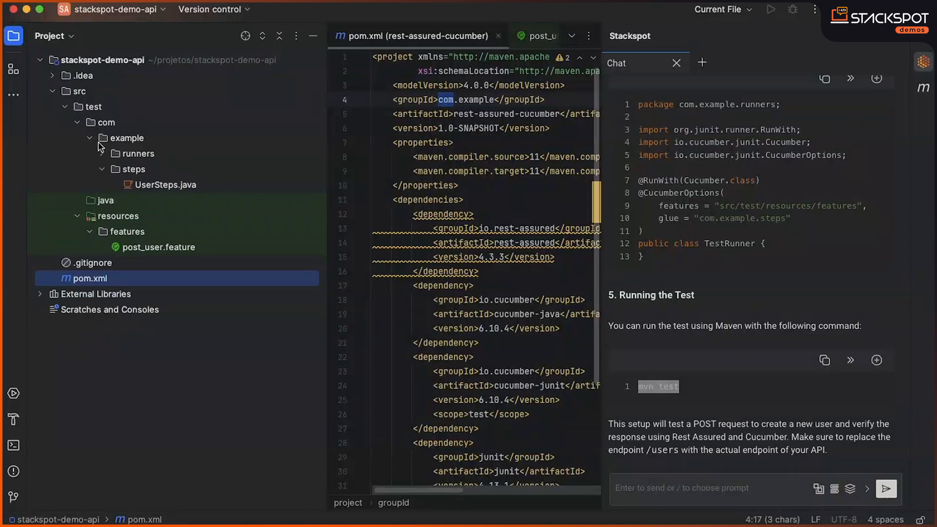
click(90, 122)
drag(106, 122, 106, 139)
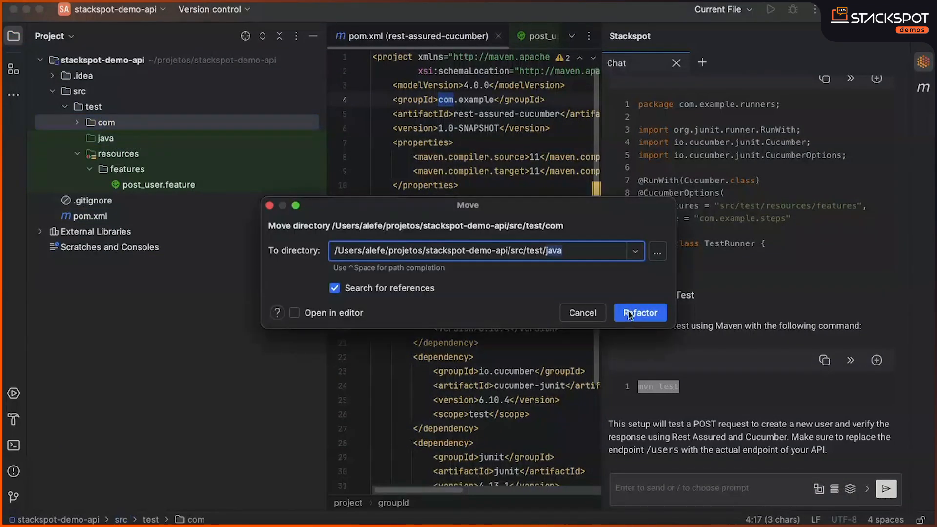
click(639, 312)
click(92, 106)
click(79, 123)
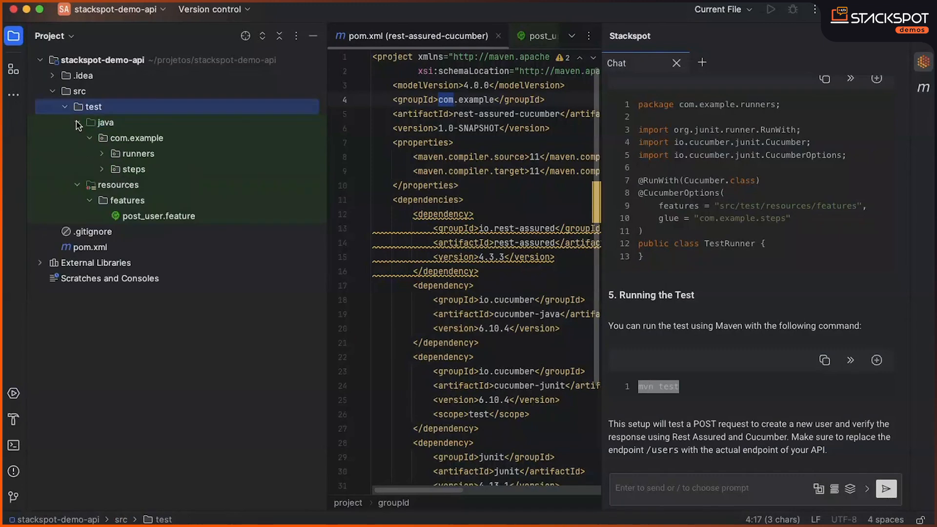
double_click(159, 216)
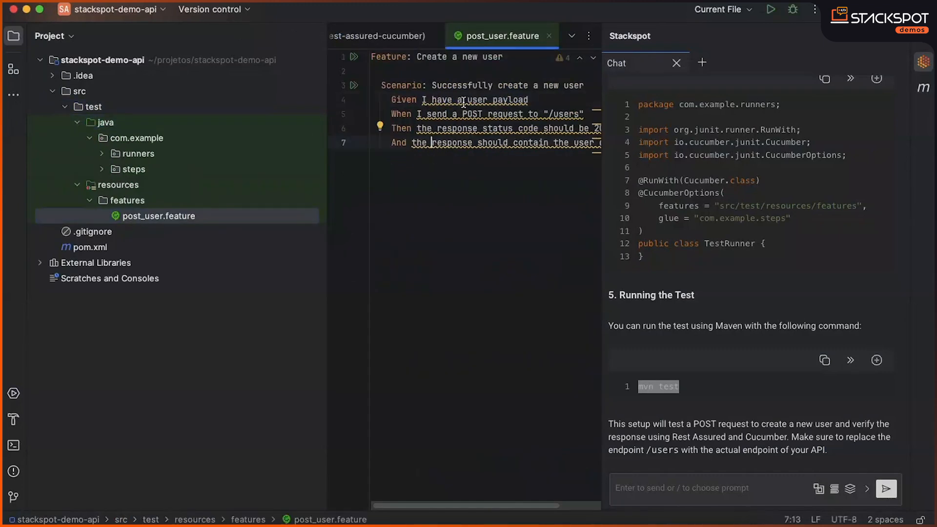
Run mvn test in the IDE terminal and enlarge the panel to read the failing output.
click(14, 446)
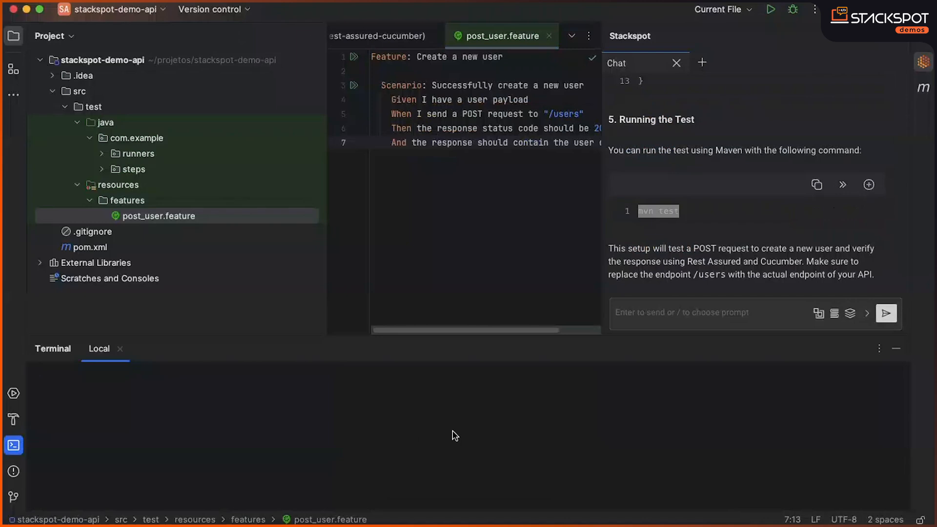
text(mvn test)
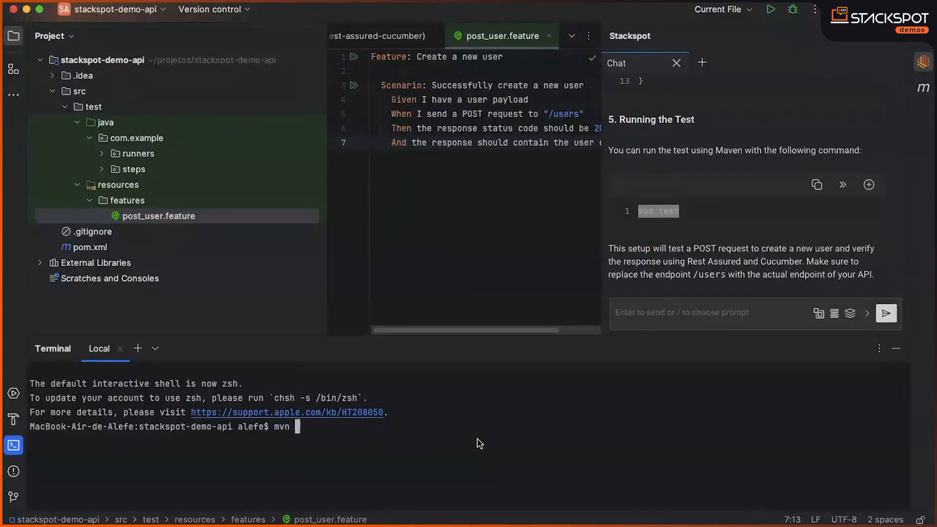
key(Return)
drag(485, 338, 484, 306)
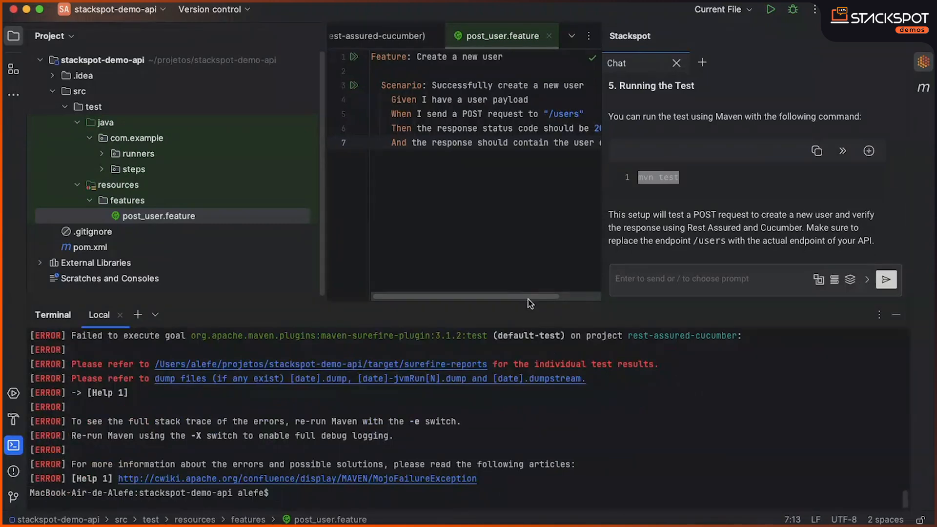
scroll(428, 390, up, 3)
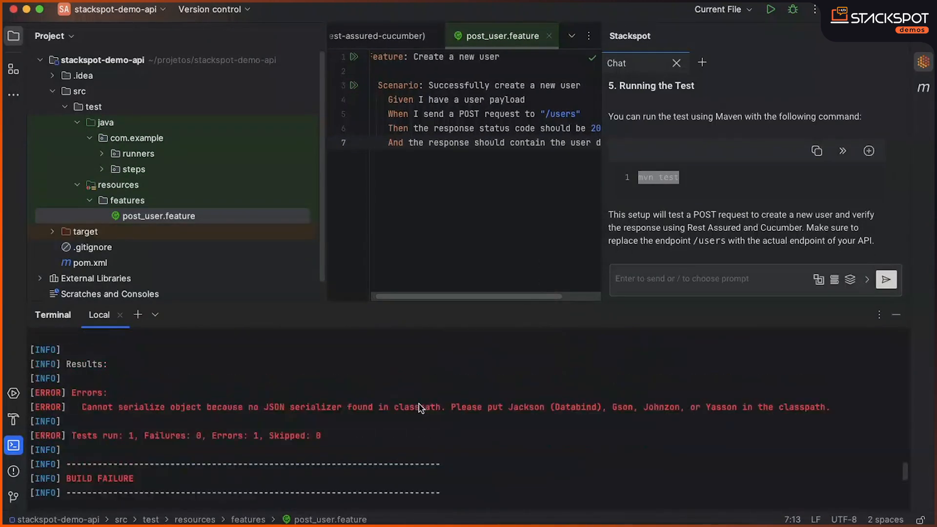
scroll(427, 396, up, 3)
scroll(419, 409, up, 3)
scroll(415, 421, up, 3)
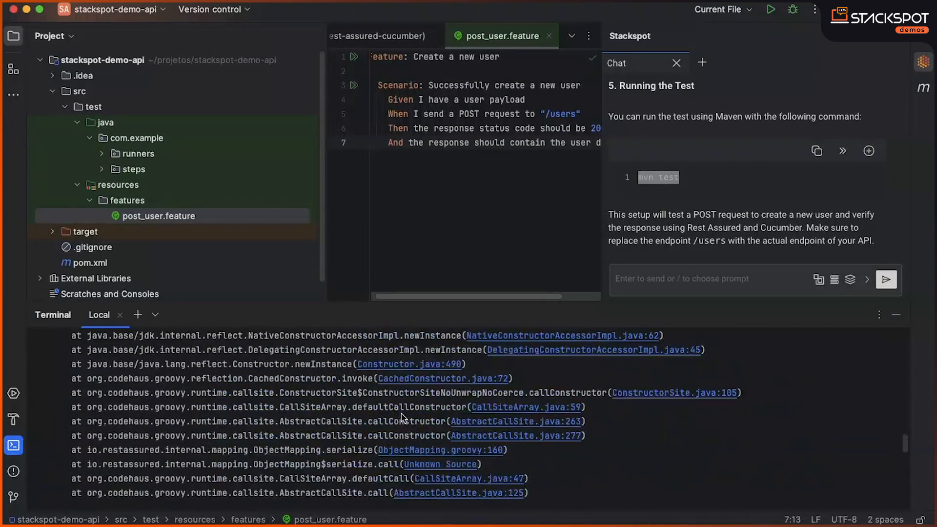
scroll(415, 421, up, 3)
click(103, 170)
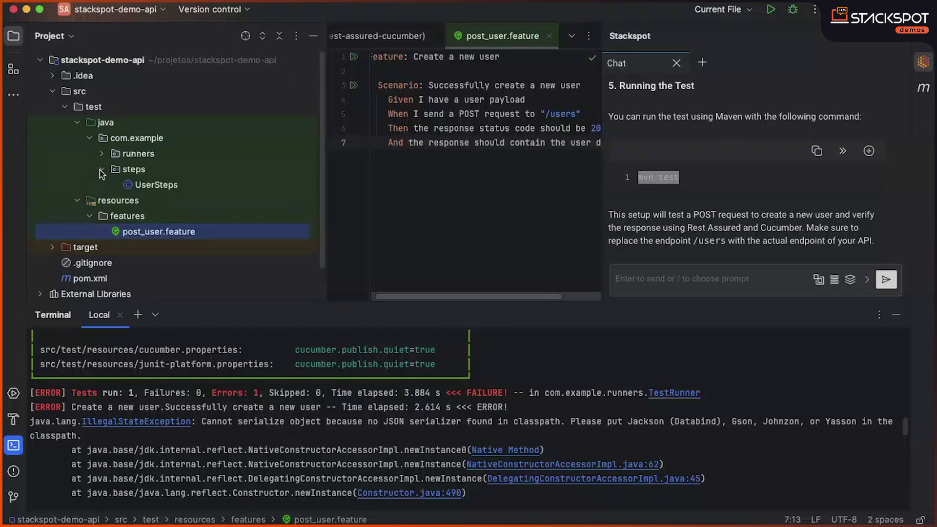
Review UserSteps in a widened editor, then expose TestRunner under the runners folder.
double_click(154, 184)
click(313, 36)
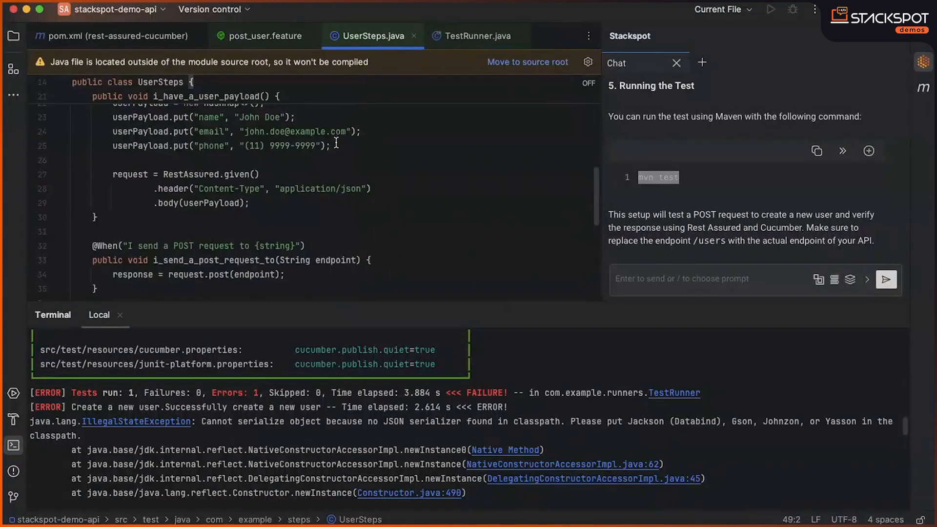
scroll(332, 151, up, 5)
drag(381, 301, 380, 397)
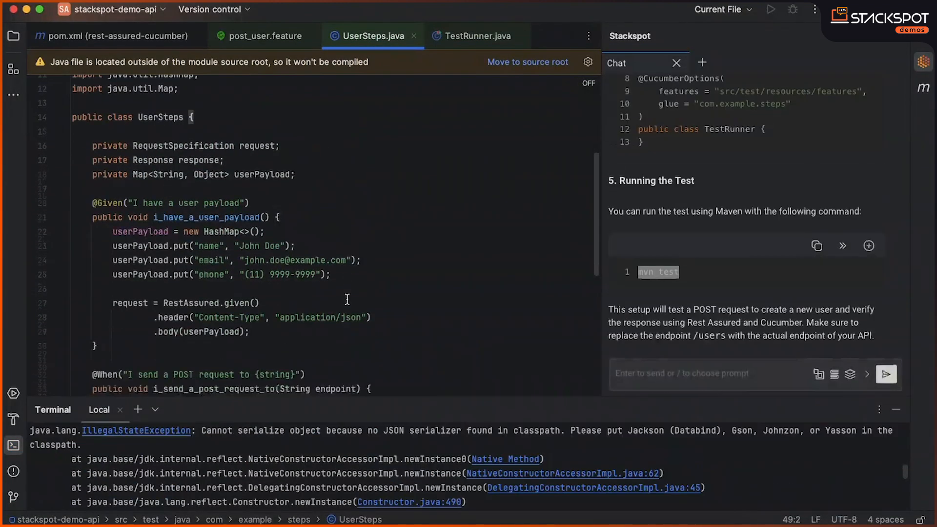
scroll(336, 291, down, 3)
scroll(337, 291, down, 2)
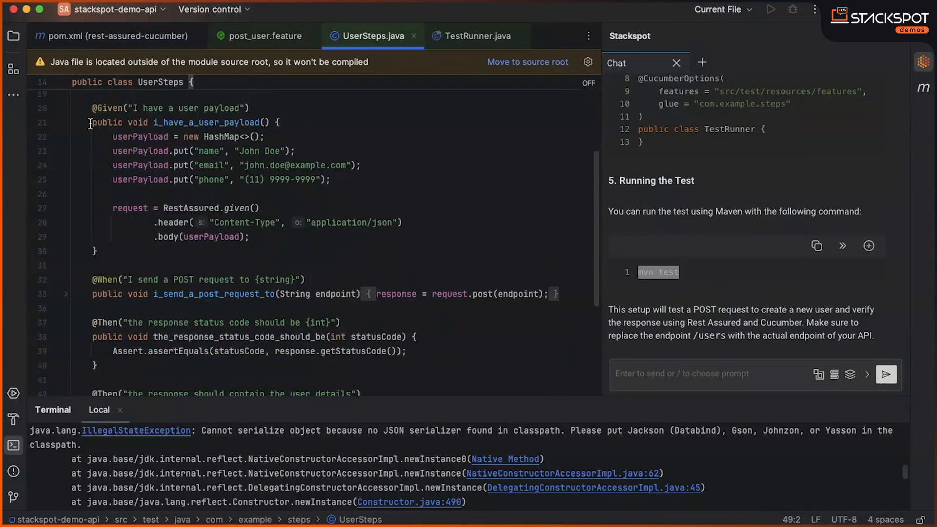
click(13, 35)
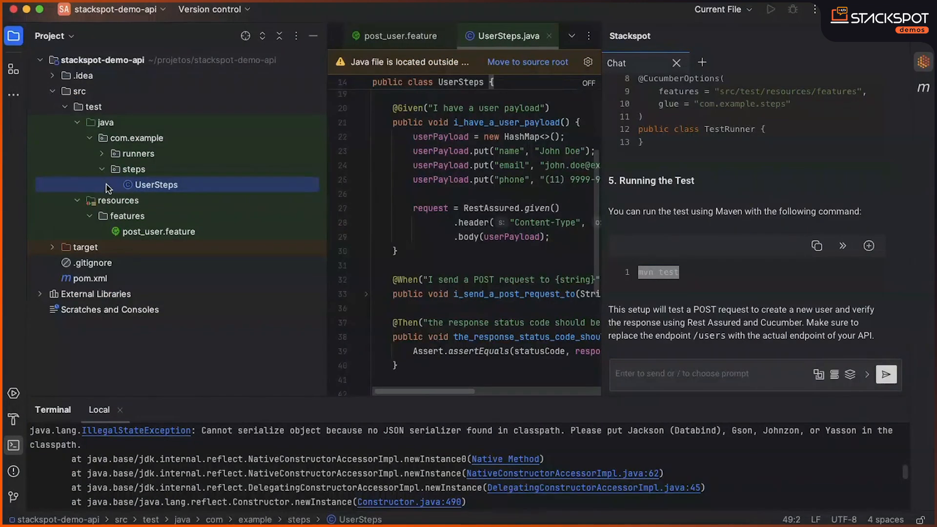
click(101, 156)
scroll(757, 274, up, 5)
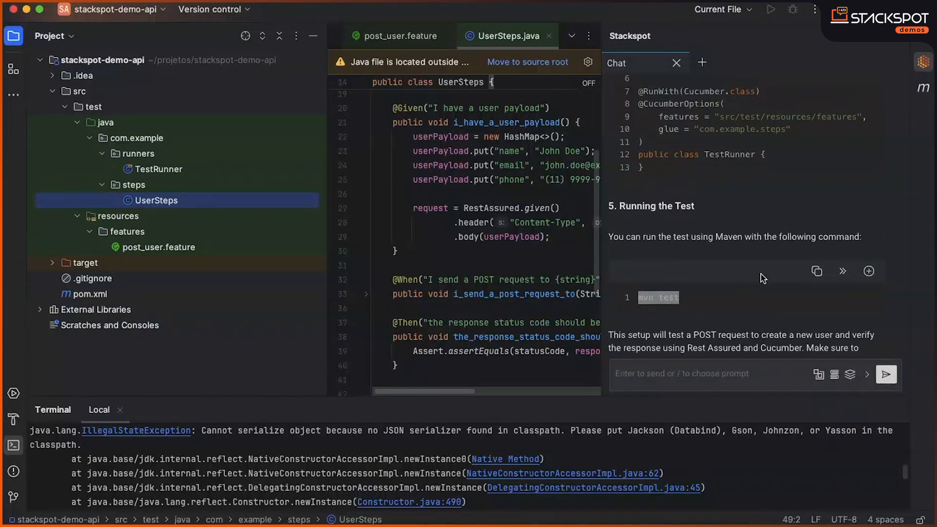
scroll(757, 273, up, 5)
scroll(758, 274, up, 4)
scroll(756, 273, up, 4)
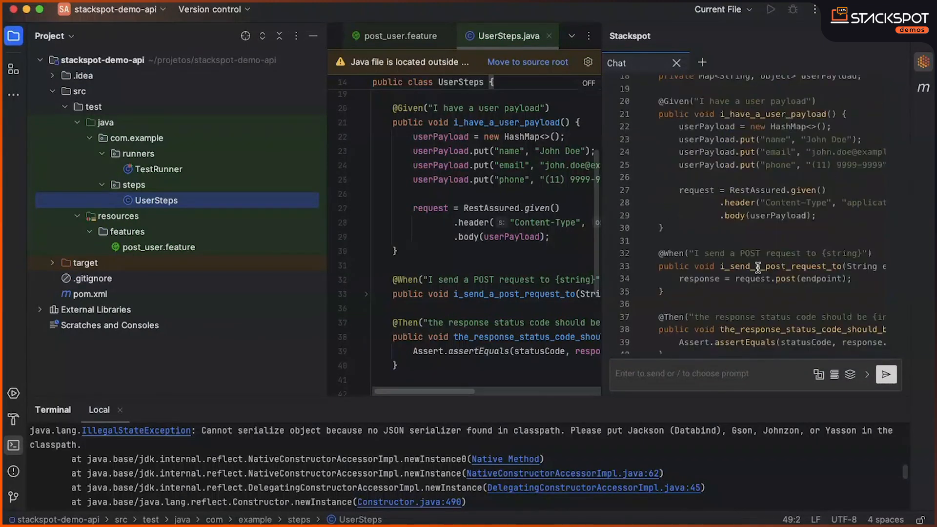
scroll(757, 274, up, 4)
scroll(757, 274, up, 4)
scroll(757, 267, up, 5)
scroll(757, 268, up, 5)
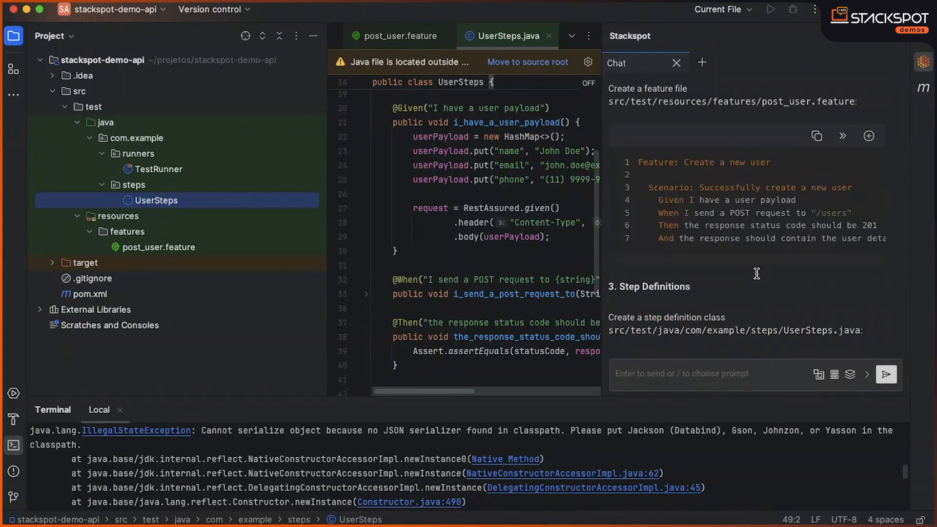
scroll(756, 268, up, 5)
Review post_user.feature's Given/When/Then/And step lines one by one, then enlarge the terminal output.
click(159, 247)
double_click(159, 249)
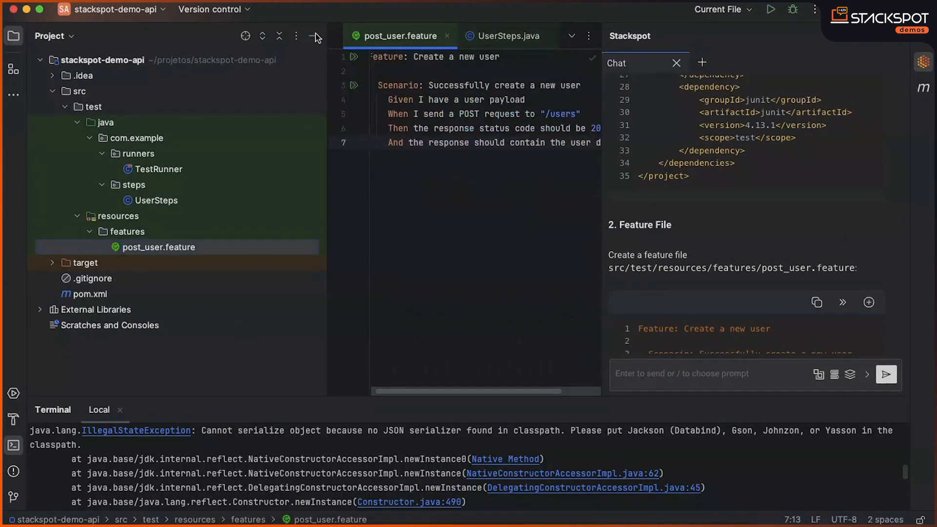
click(315, 33)
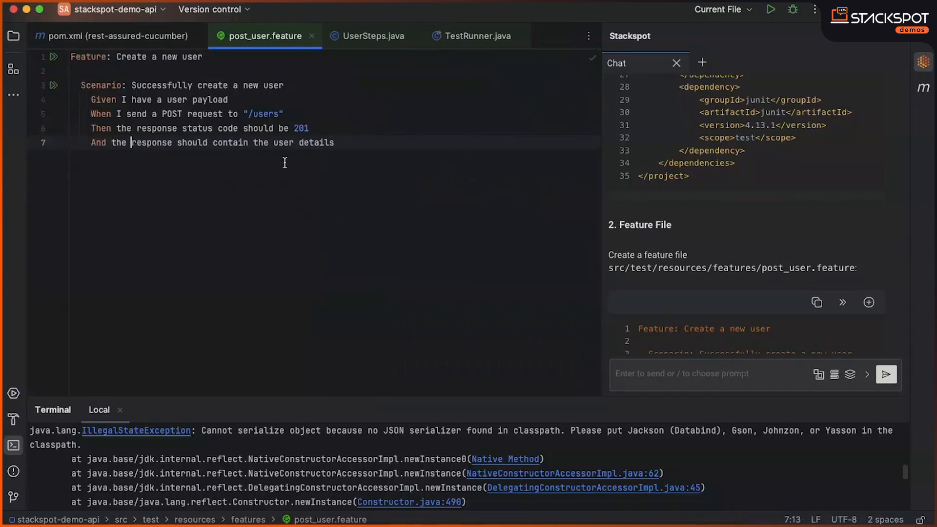
drag(228, 99, 81, 100)
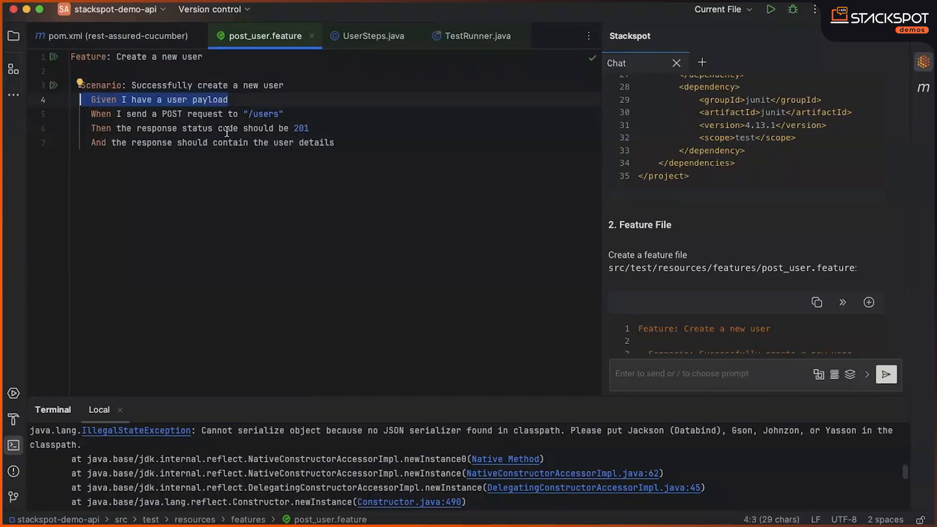
drag(284, 114, 116, 115)
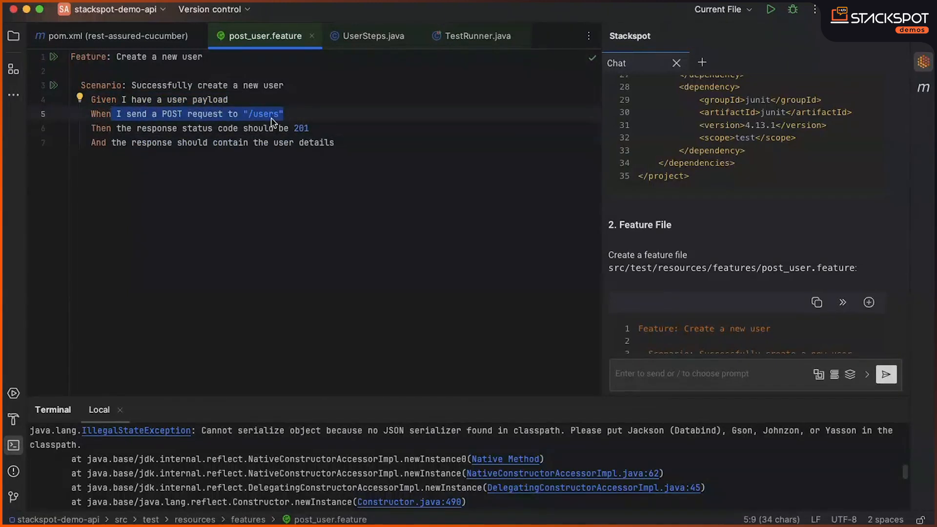
drag(311, 128, 119, 128)
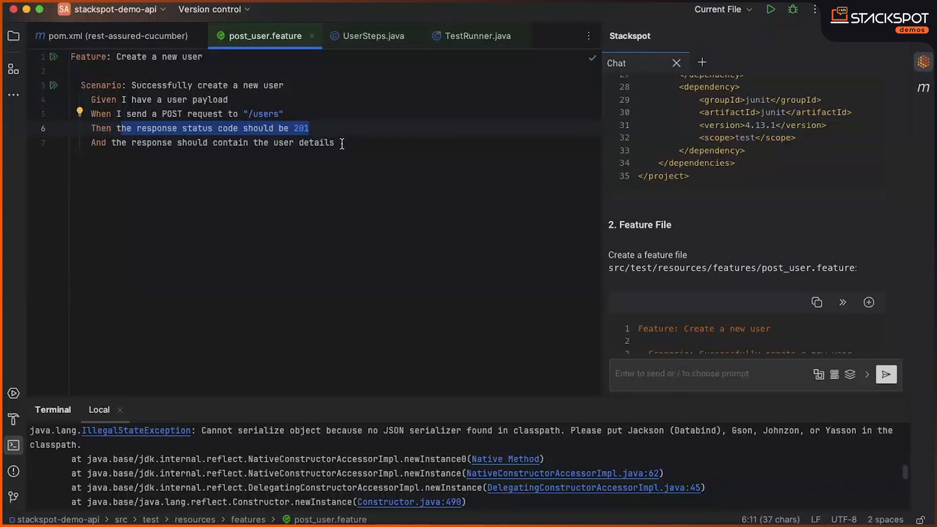
drag(335, 143, 134, 143)
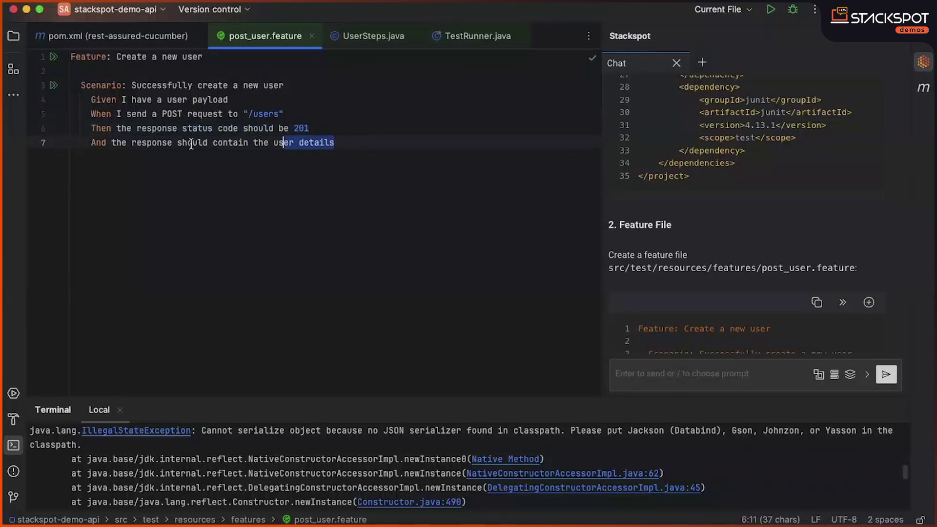
click(360, 145)
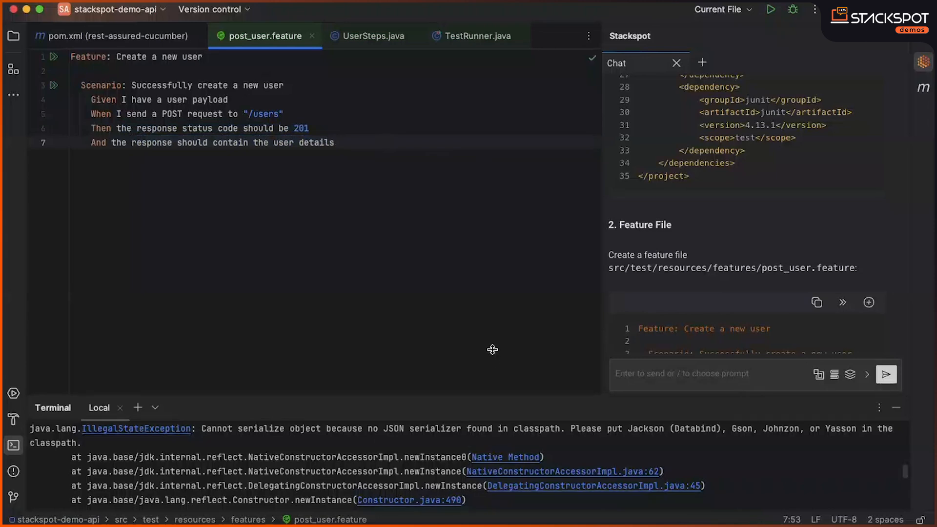
drag(554, 402, 555, 356)
scroll(711, 215, up, 5)
scroll(713, 212, up, 5)
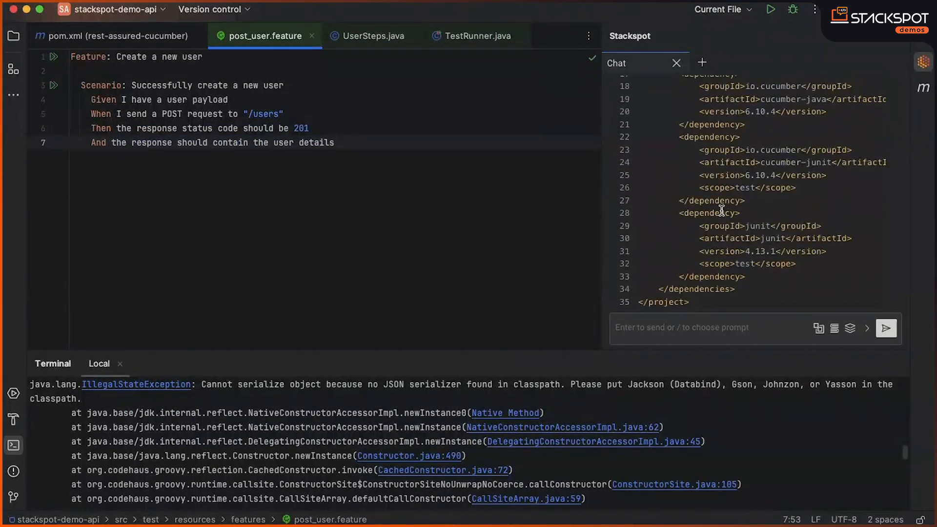
scroll(717, 211, up, 5)
scroll(720, 208, up, 4)
scroll(721, 209, up, 4)
scroll(723, 208, up, 4)
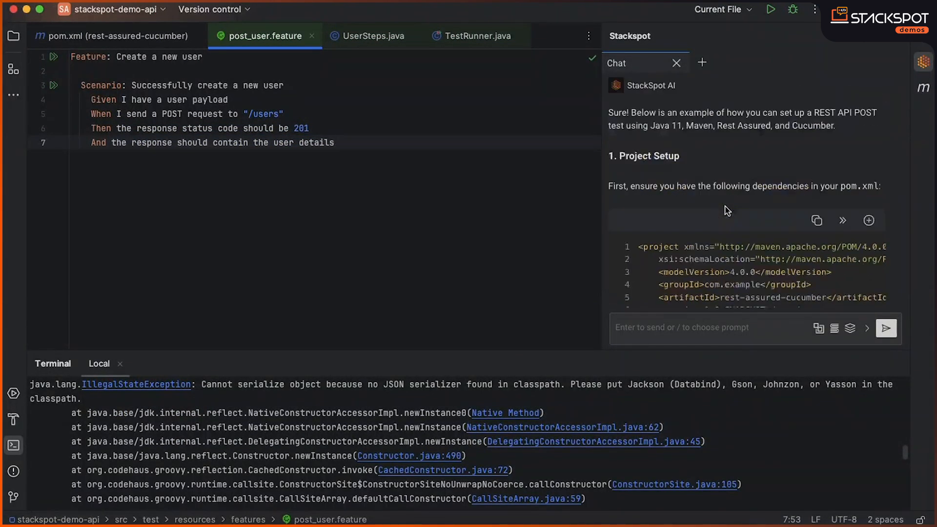
scroll(727, 208, up, 4)
scroll(729, 207, up, 3)
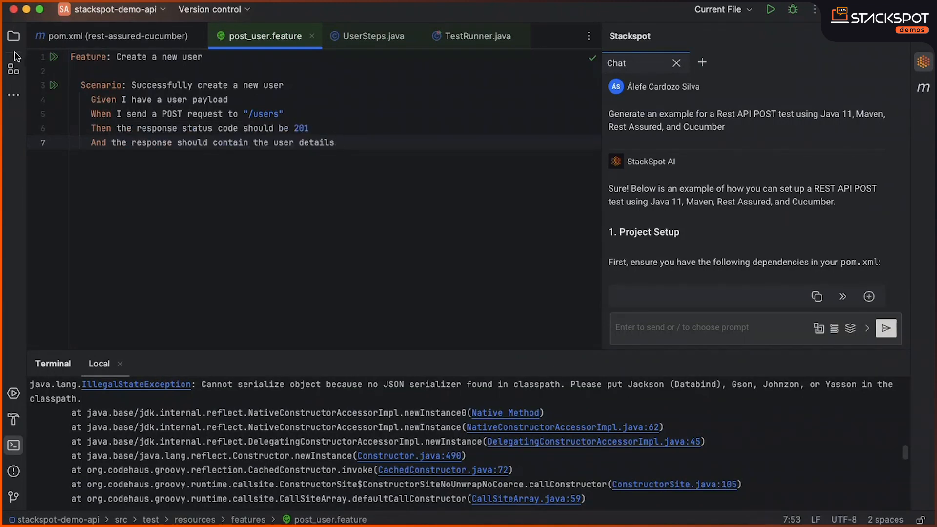
Replace the whole post_user.feature text with the pasted User API feature and its three scenarios.
click(896, 364)
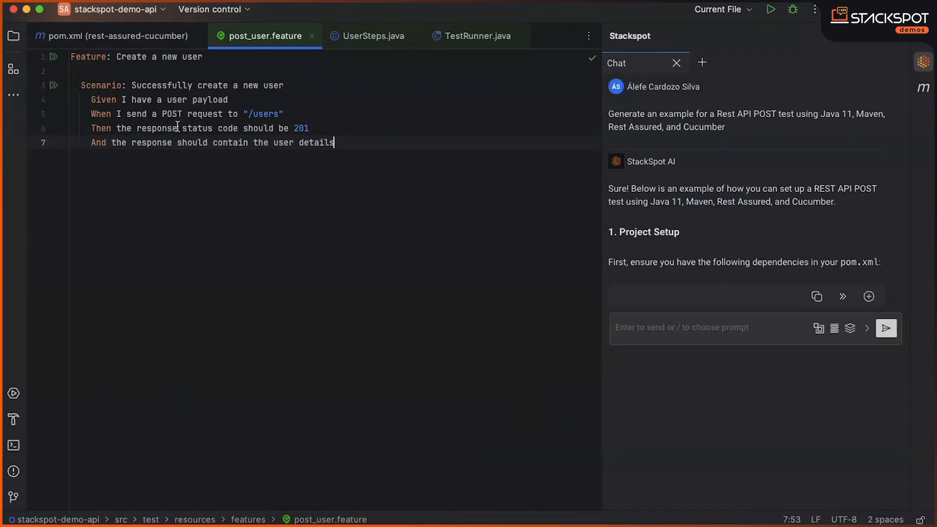
click(13, 37)
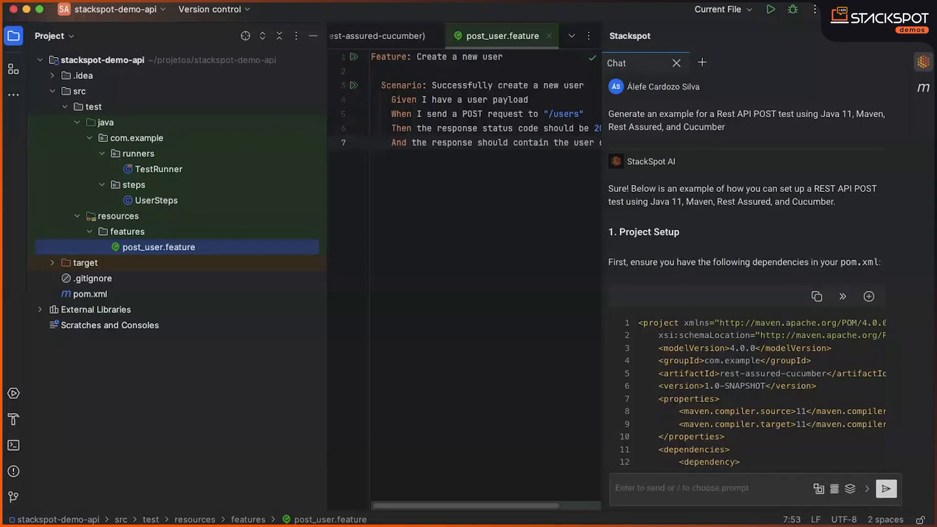
click(313, 36)
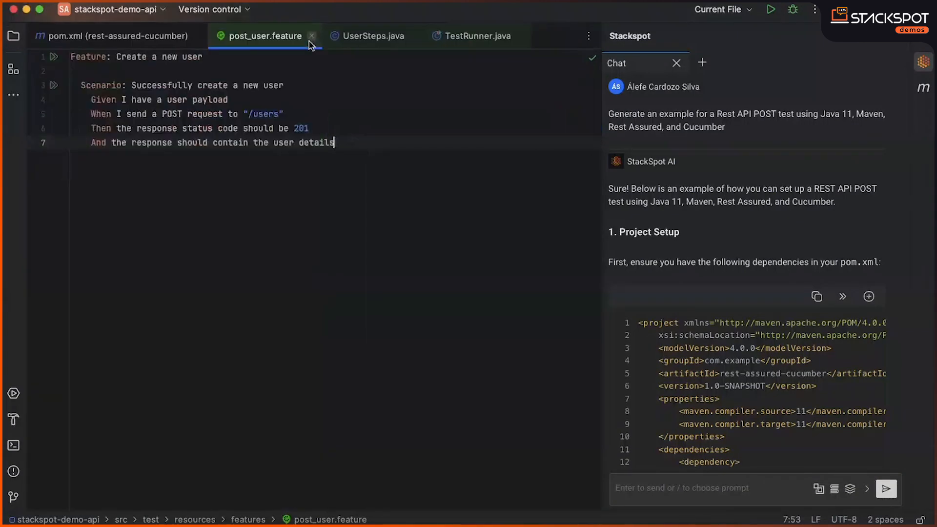
click(293, 183)
key(ctrl+a)
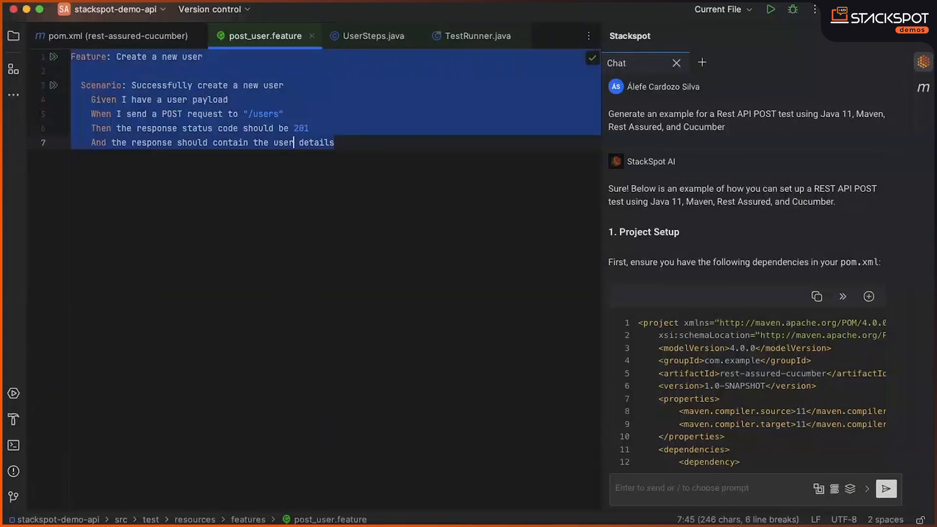
text(Feature: User API    @all @user-register   Scenario: Should register a new user     Given I have the data to register a new user     When I make a POST request to the URL "https://serverest.dev/usuarios"     Then The response status code should be 201 to a new user    @all @user-not-registered   Scenario: Should query registered user     Given I do not have a registered user but wish to register     When I make a GET request to the URL "https://serverest.dev/usuarios"     Then The response status code should be 200 to registered user    @all @user-non-existent   Scenario: Should query non-registered user     Given I do not have a registered user "XPTO"     When I make a GET request to the URL "https://serverest.dev/usuarios"     Then The response status code should be 400 to non-registered user)
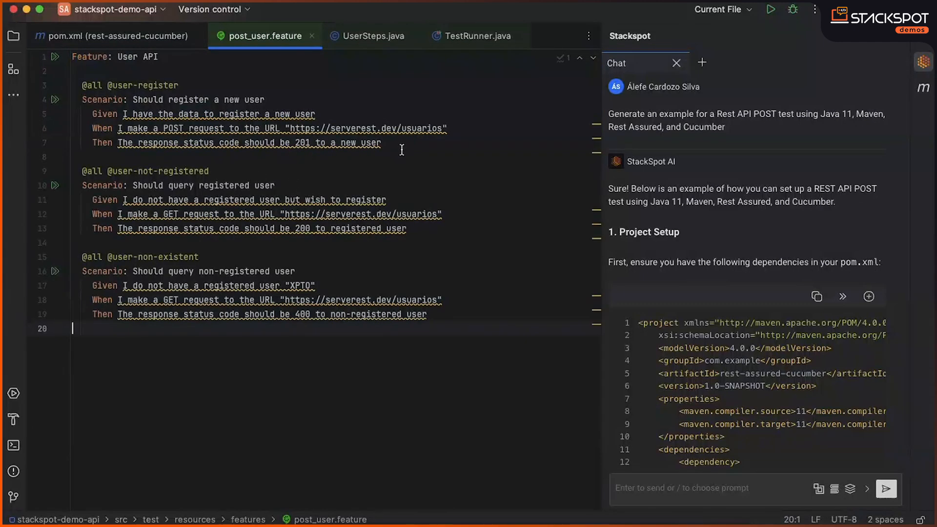
Review the register new user, query registered user and query non-registered user scenarios in turn.
mouse_move(401, 147)
mouse_down()
mouse_move(125, 114)
mouse_move(96, 100)
mouse_up()
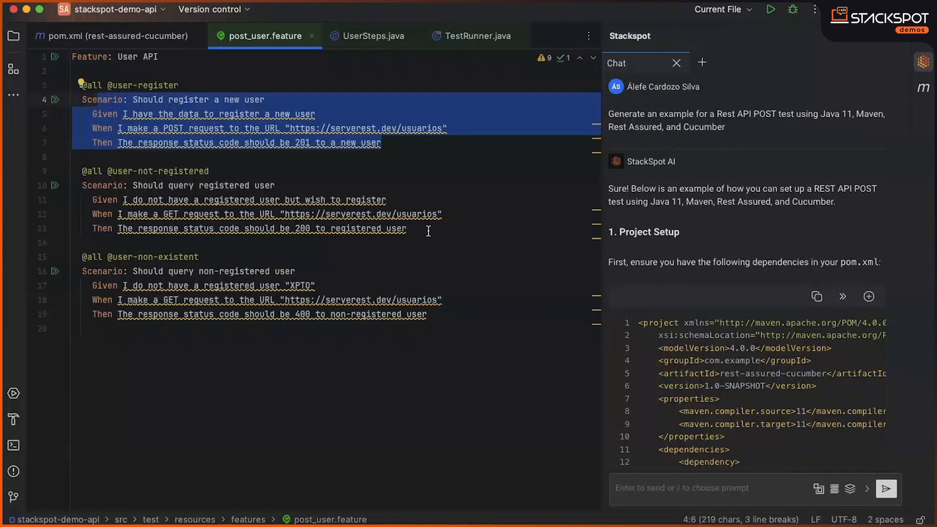
drag(407, 229, 167, 185)
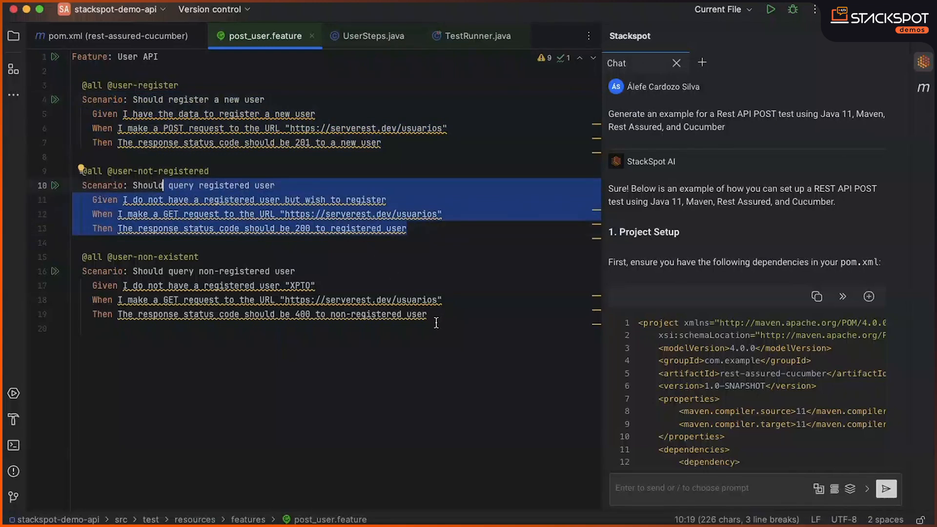
drag(428, 315, 160, 271)
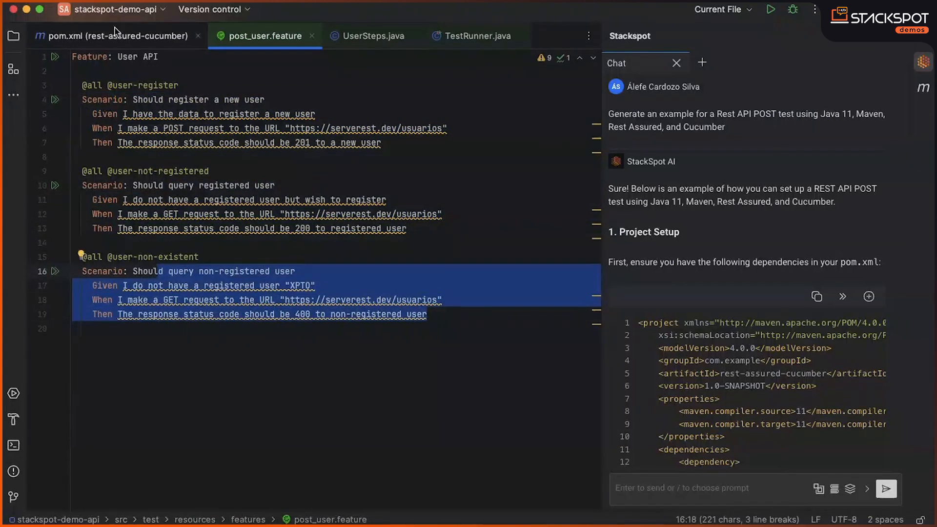
click(13, 35)
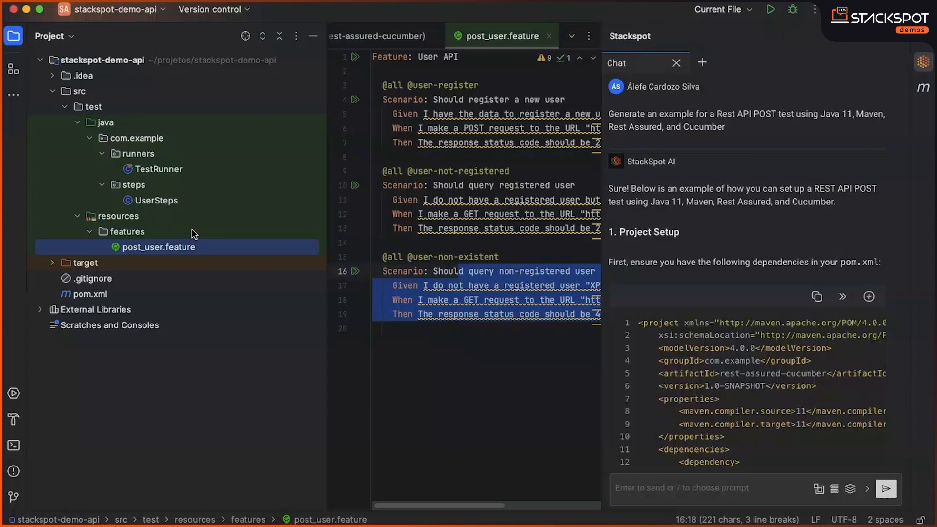
Rename post_user.feature to user.feature via Refactor > Rename.
right_click(152, 248)
mouse_move(193, 258)
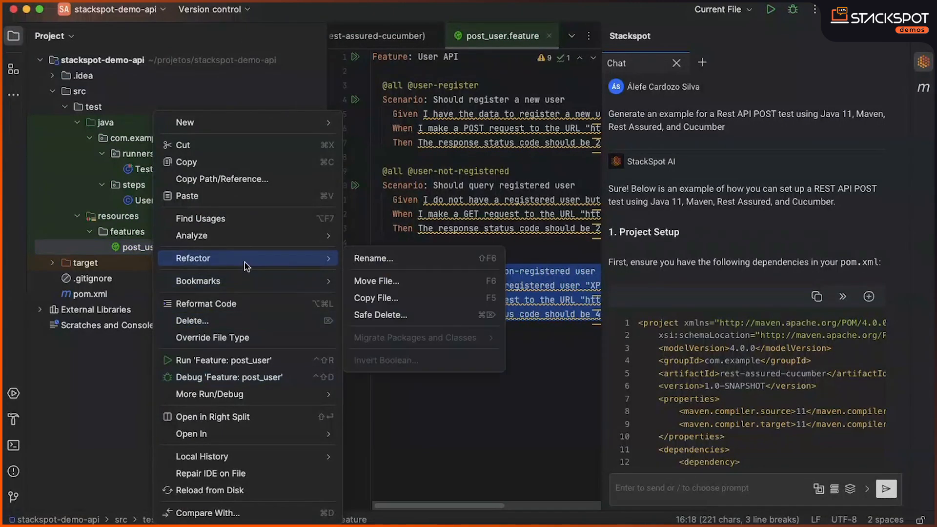
click(422, 262)
key(Left)
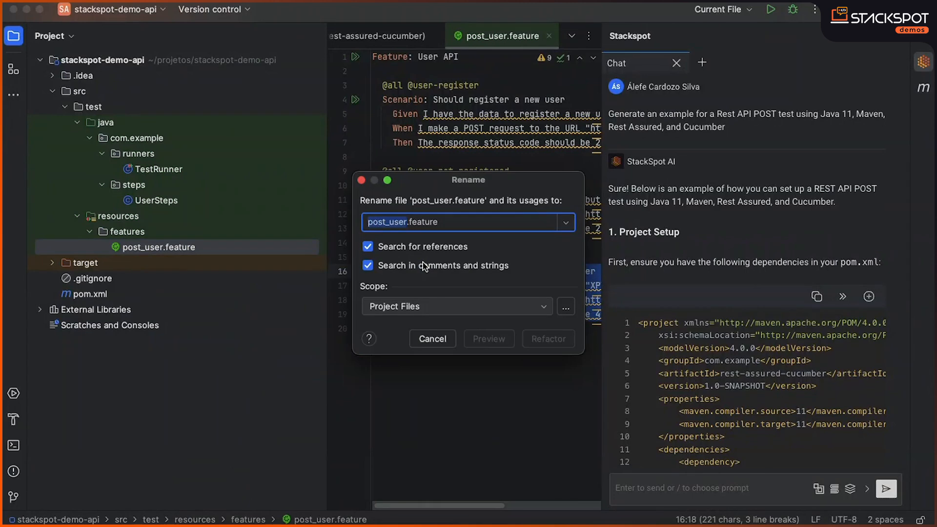
key(Delete)
key(Delete)
key(Delete)
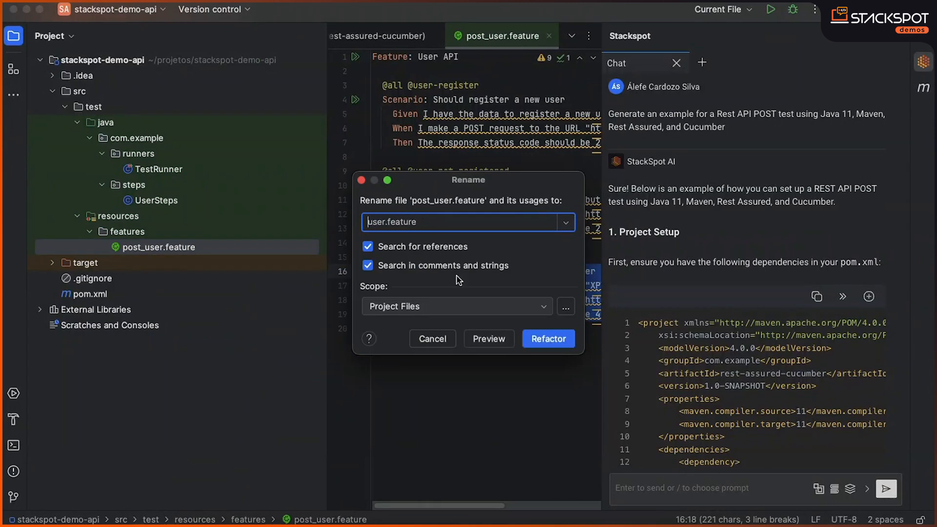
key(Return)
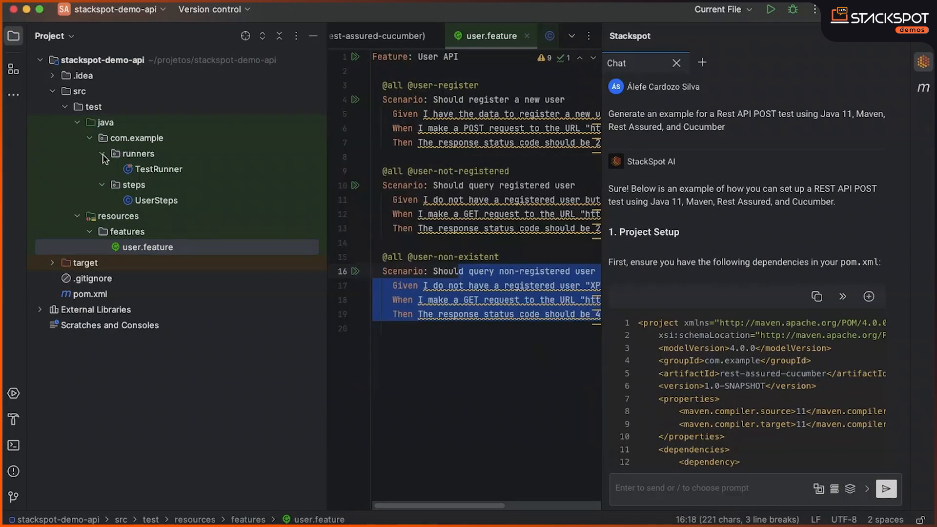
Collapse com.example and bring up actions on the java source folder.
click(102, 153)
click(118, 124)
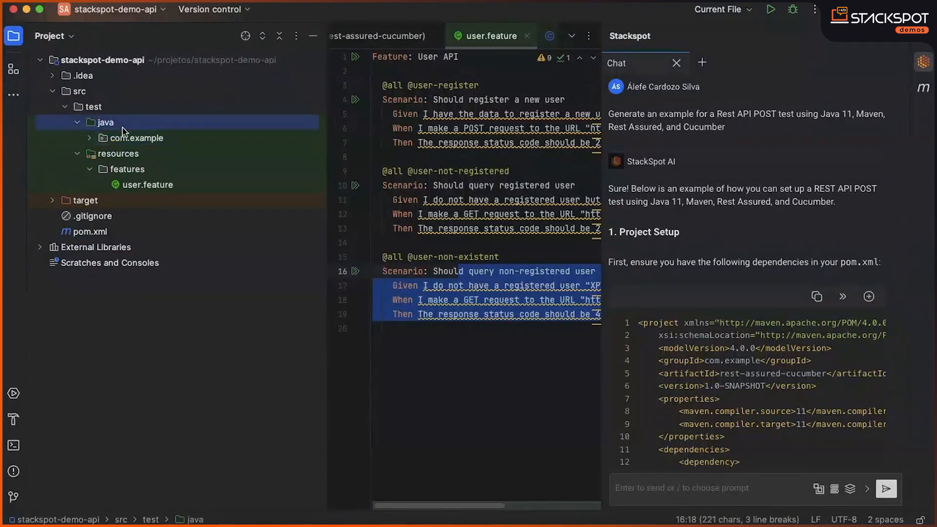
right_click(118, 124)
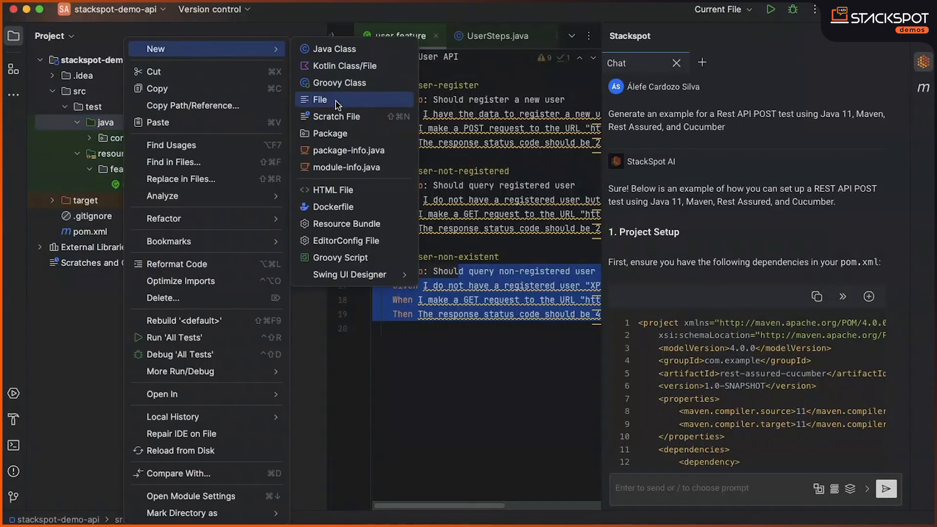
click(329, 133)
text(cucumberOptions)
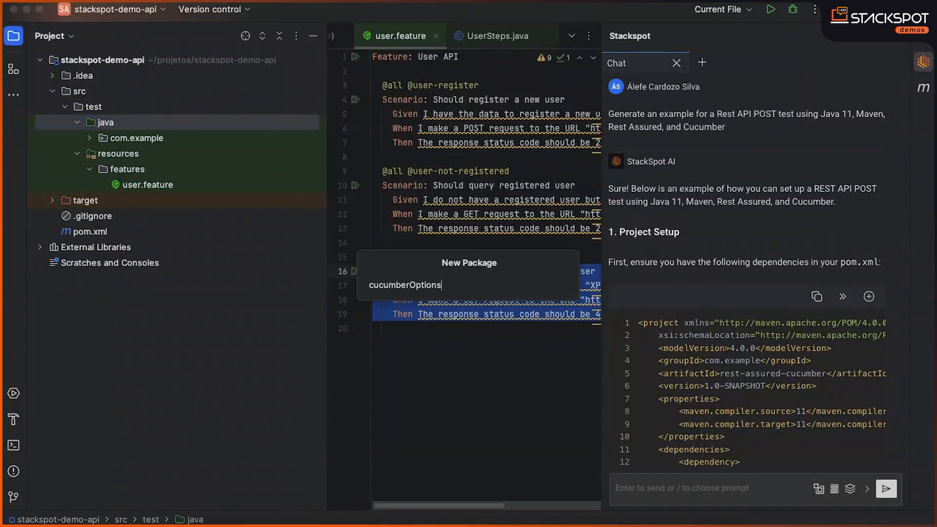
key(Return)
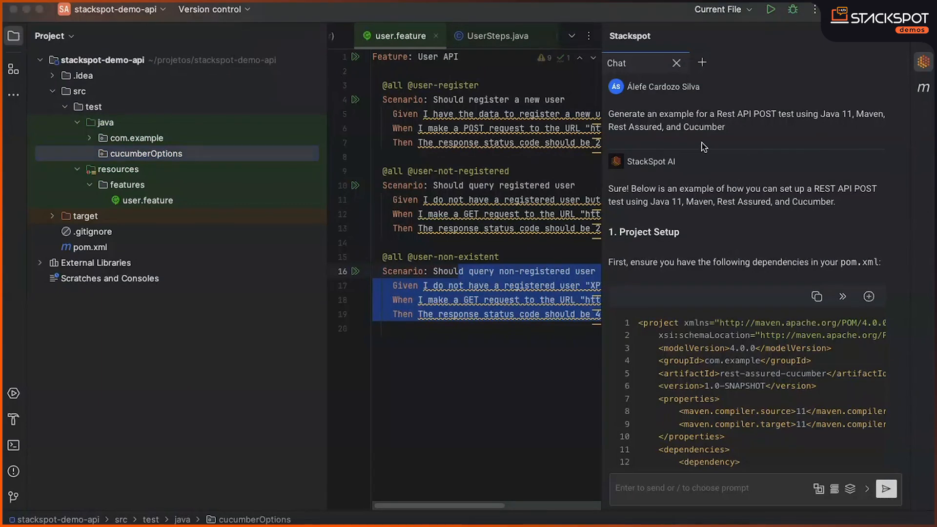
right_click(145, 153)
mouse_move(175, 66)
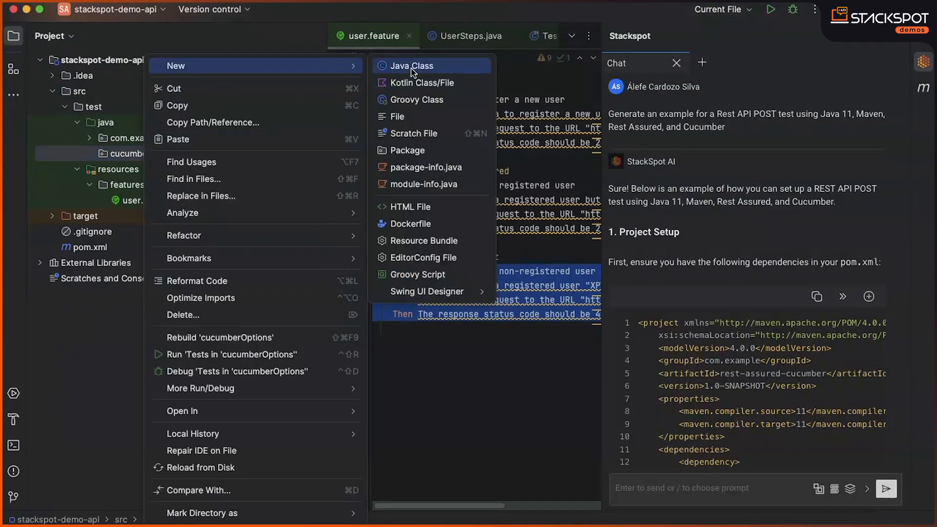
click(412, 67)
text(TestRunner)
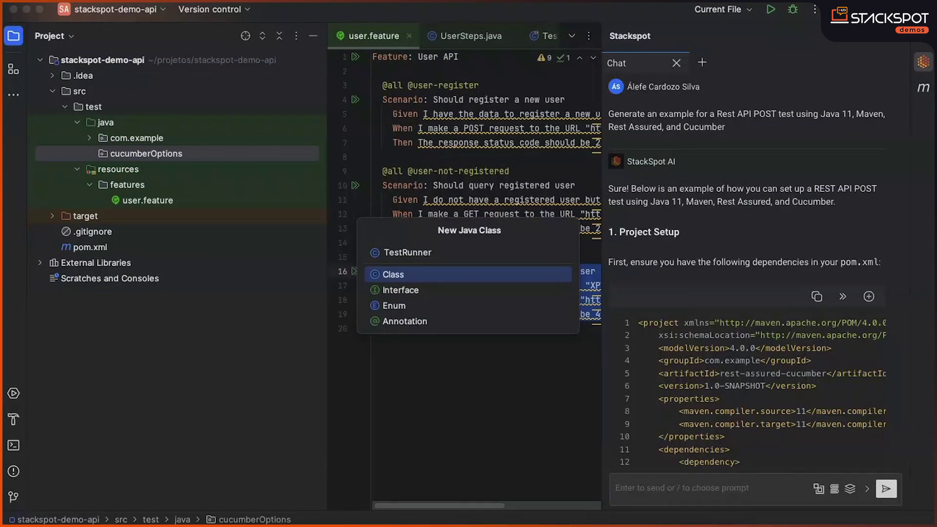
key(Return)
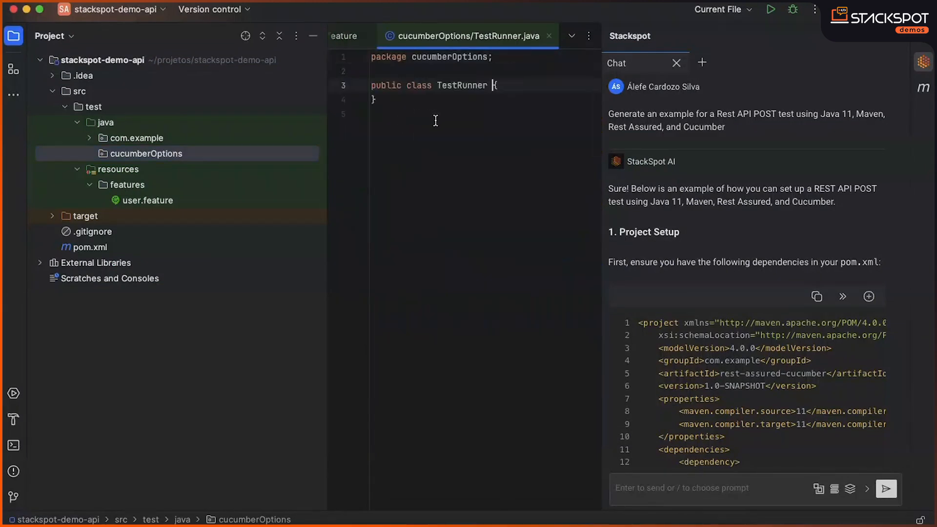
key(super+a)
key(super+v)
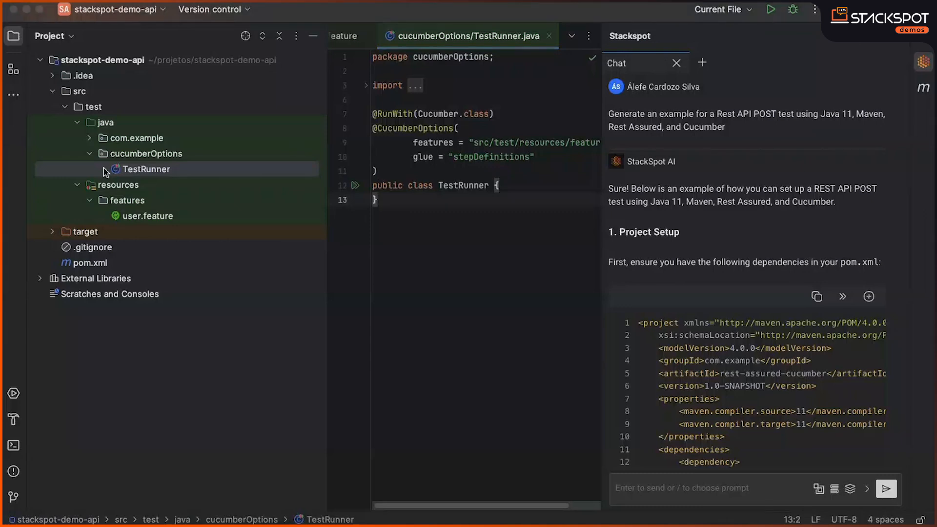
Create package dto with a UserDto class holding pasted getters/setters for name, email, password and admin.
right_click(107, 123)
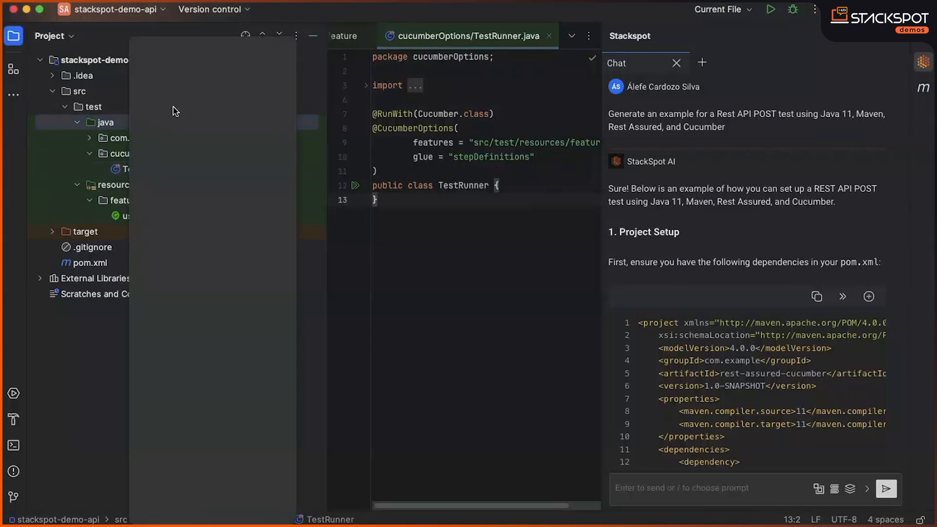
click(337, 133)
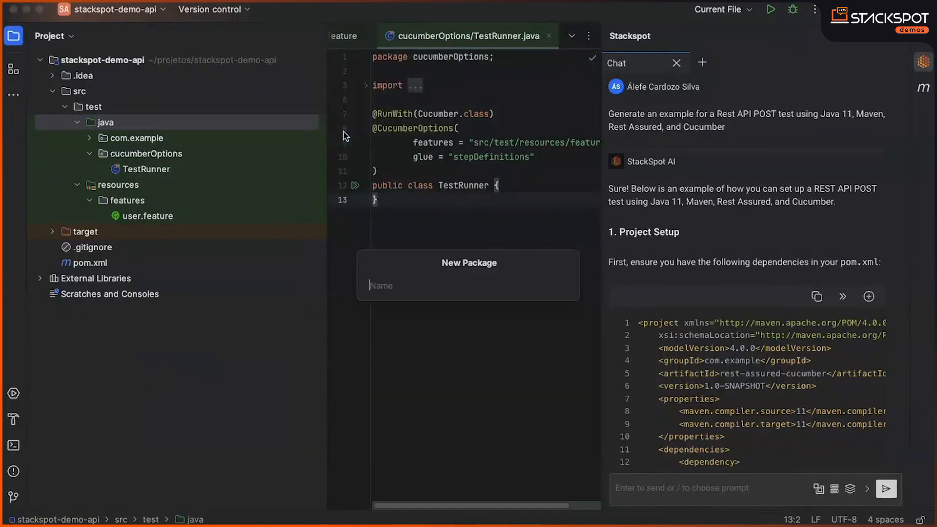
text(dto)
key(Return)
right_click(123, 187)
mouse_move(156, 66)
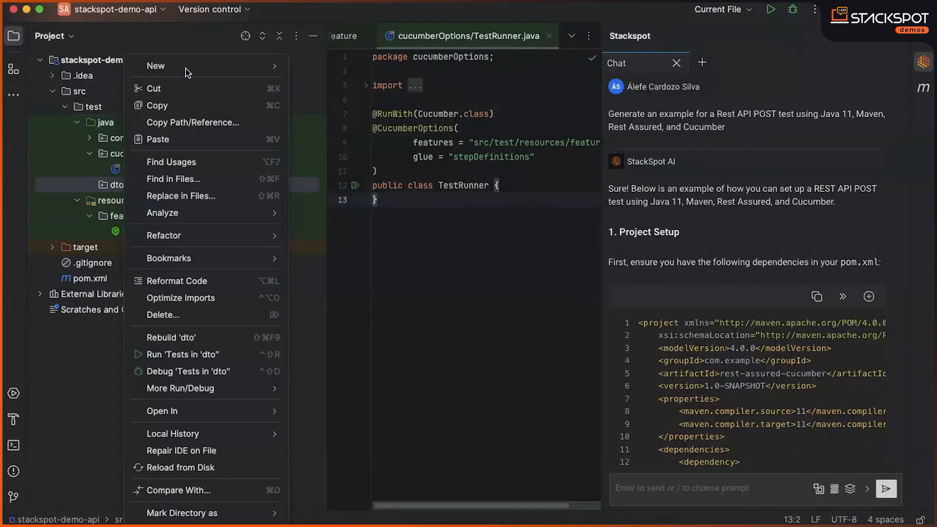
click(314, 67)
text(User)
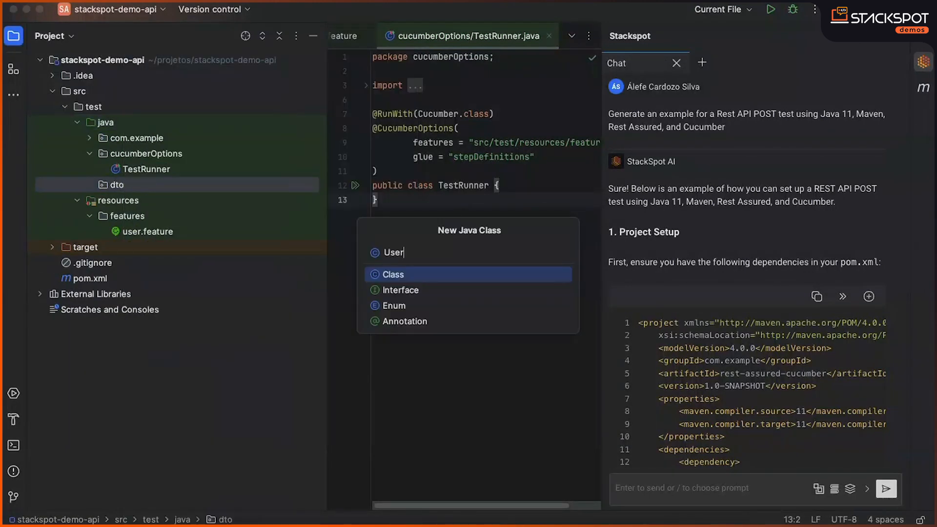
key(Return)
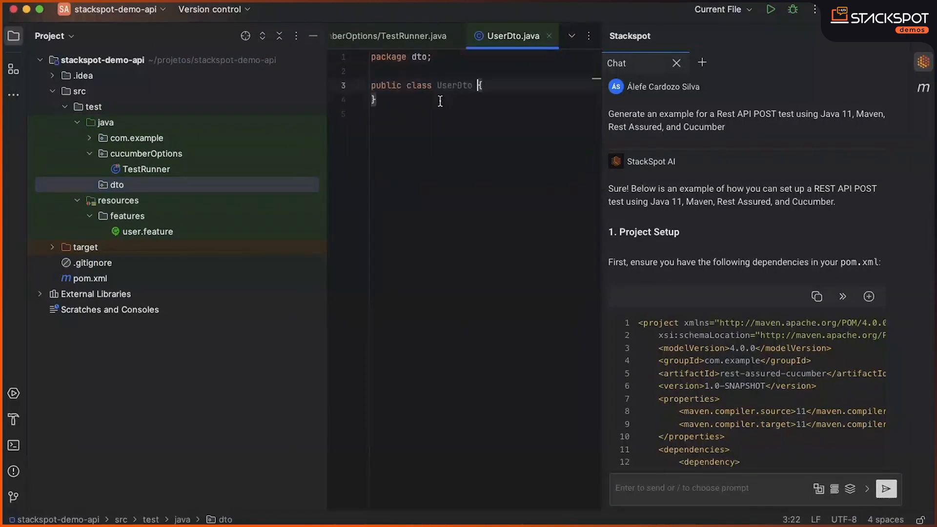
key(ctrl+a)
key(ctrl+v)
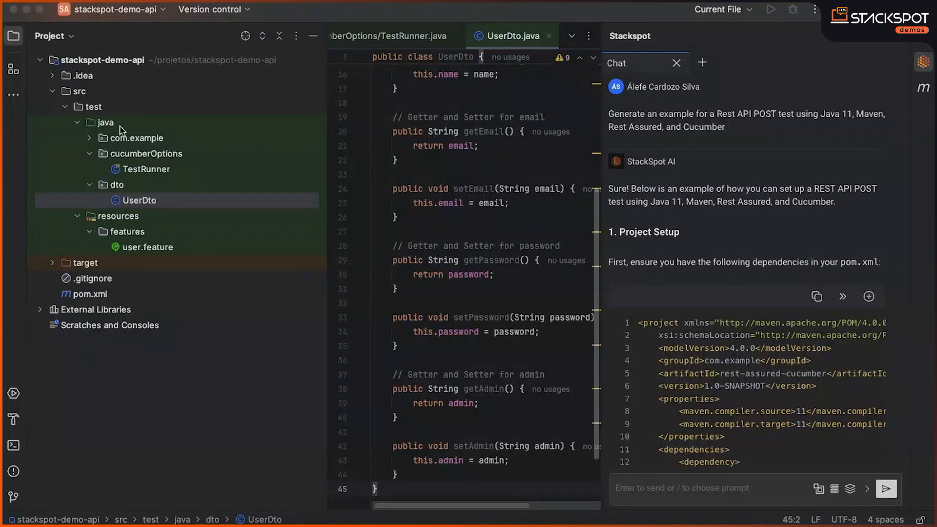
right_click(106, 122)
click(207, 49)
click(337, 135)
text(servi)
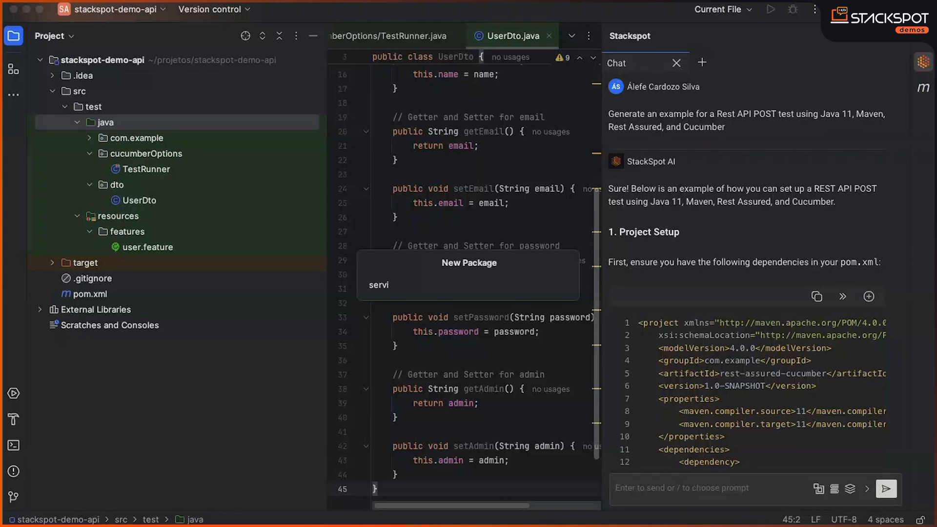
text(ces)
key(Return)
right_click(126, 215)
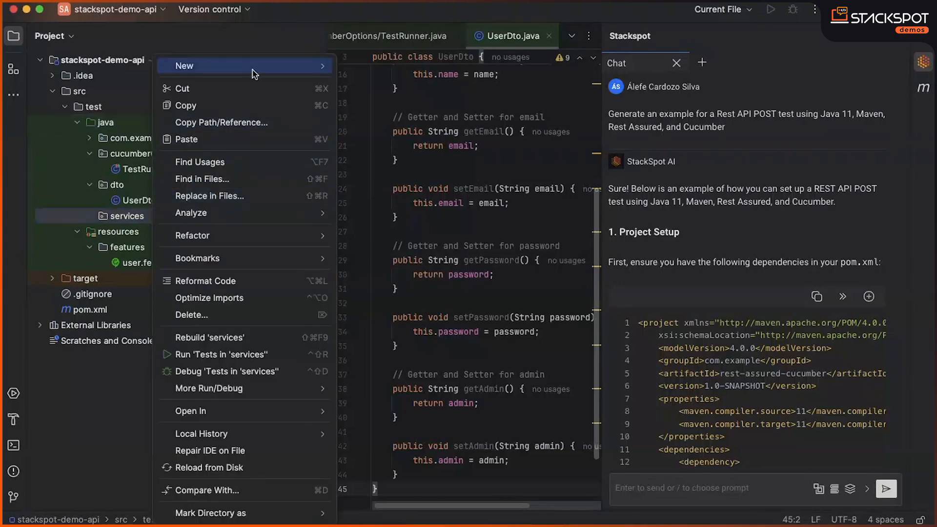
click(380, 62)
text(UserService)
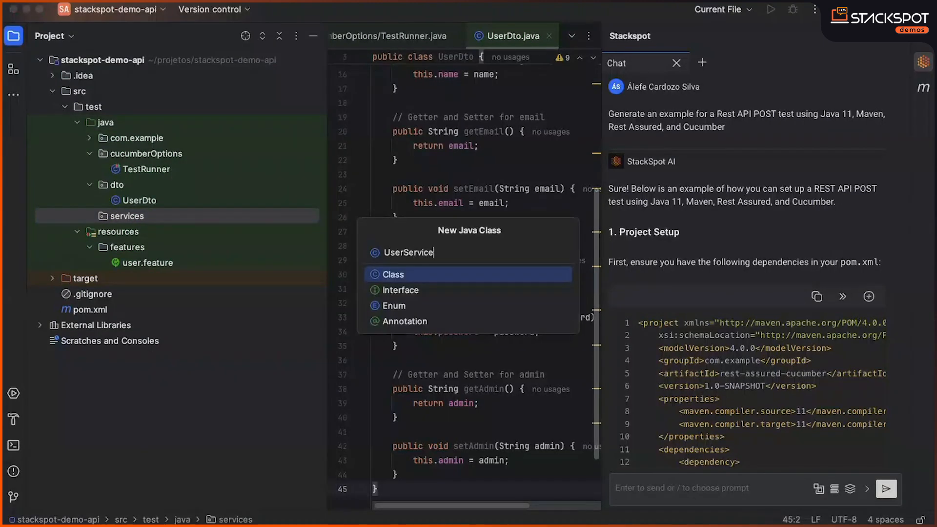
key(Return)
key(super+a)
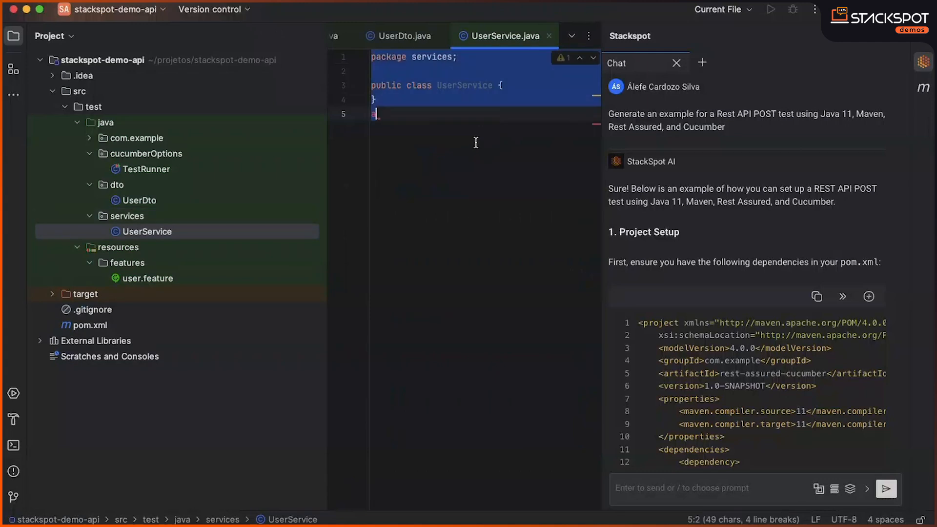
key(super+v)
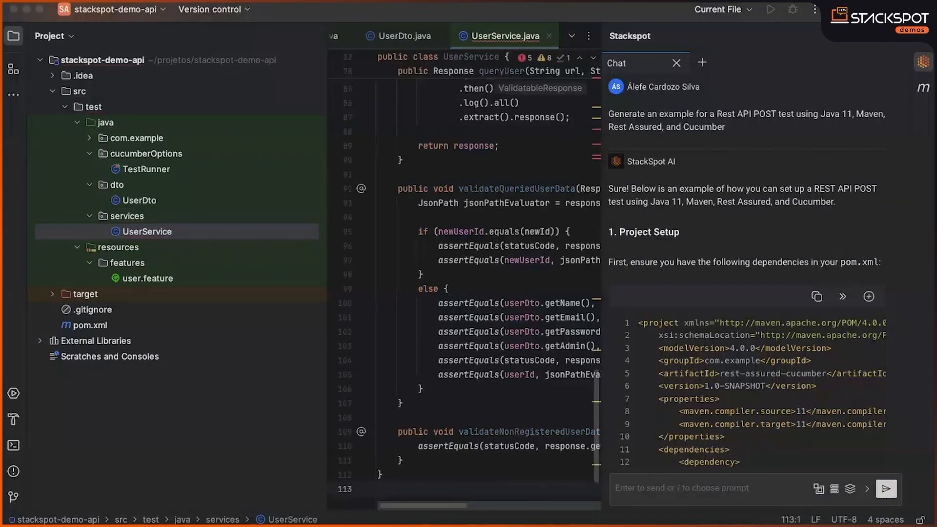
Create package stepDefinitions with a UserSteps class holding the pasted Given/When/Then step definitions.
click(105, 122)
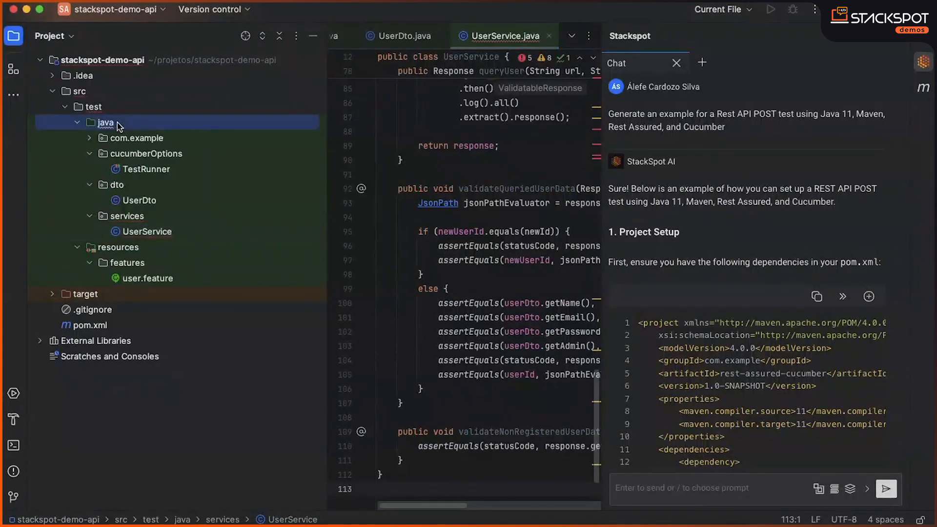
right_click(117, 122)
mouse_move(205, 48)
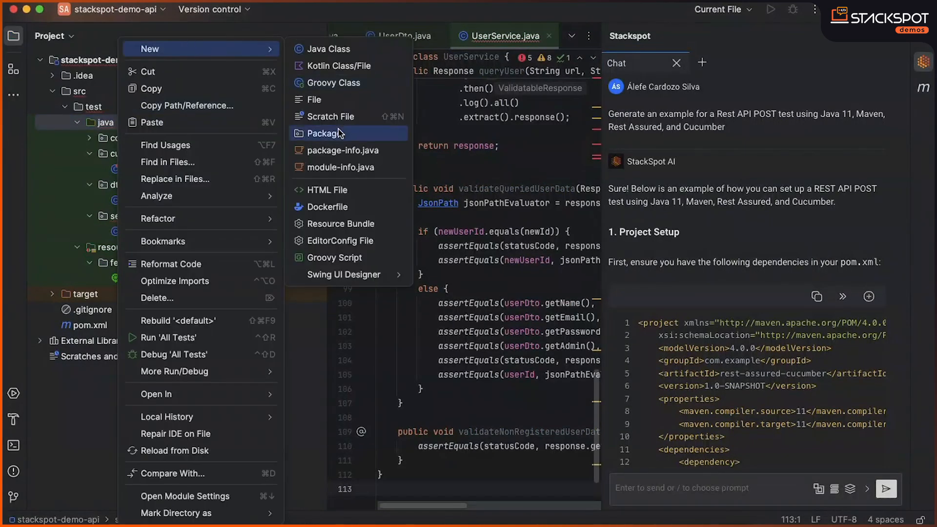
click(338, 133)
text(se)
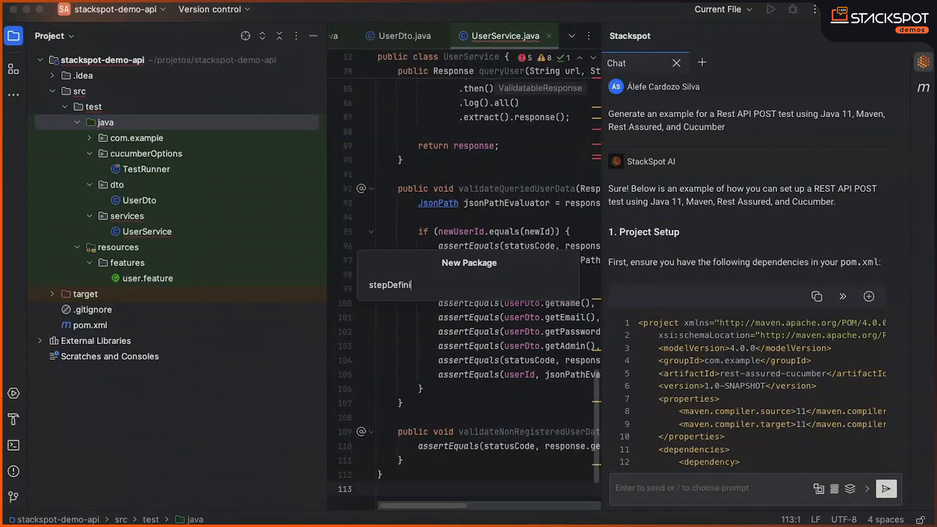
text(s)
key(Return)
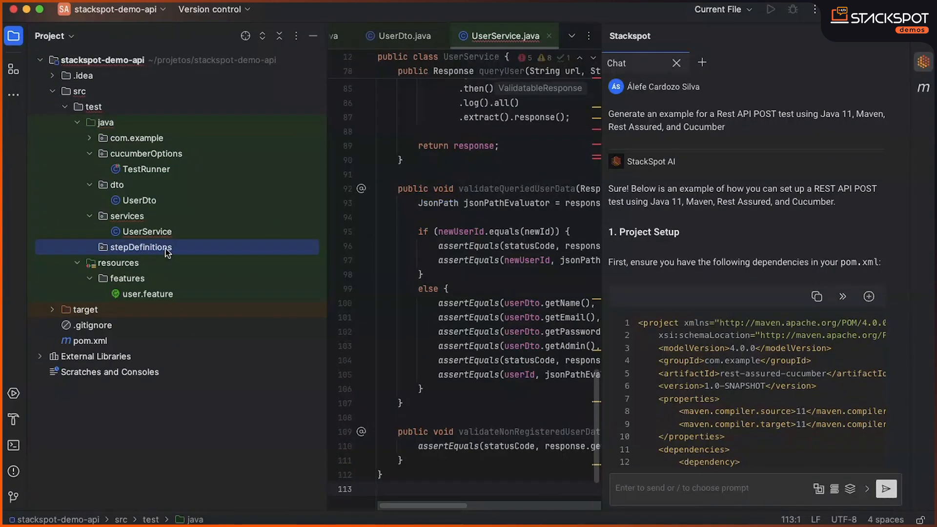
right_click(166, 248)
click(425, 62)
text(UserSteps)
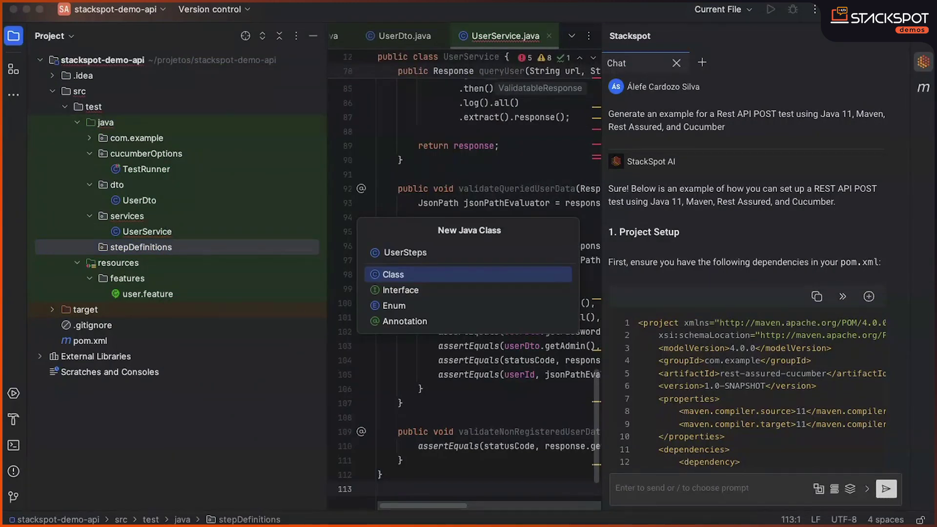
key(Return)
key(ctrl+a)
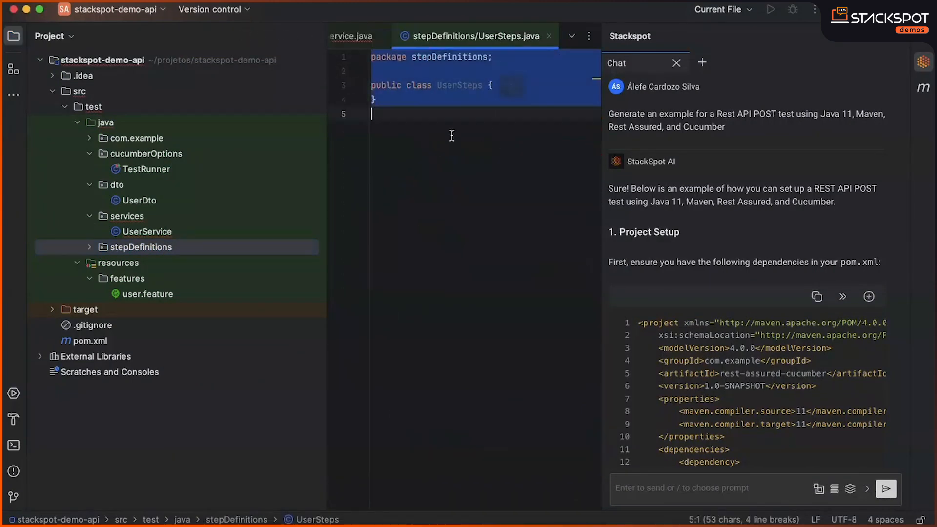
key(ctrl+v)
double_click(147, 232)
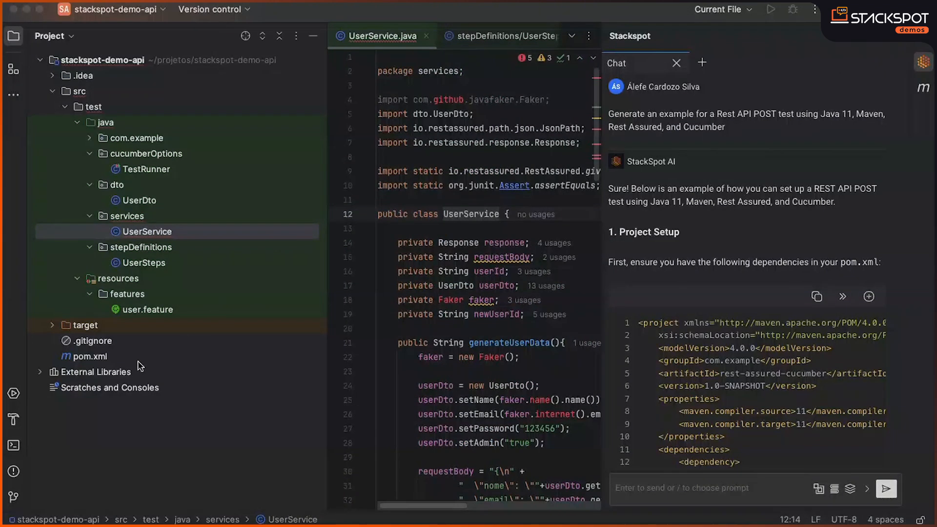
Replace pom.xml with the updated Cucumber, JUnit 4.13.2 and Java Faker 1.0.2 dependencies, then return to UserService.
double_click(91, 357)
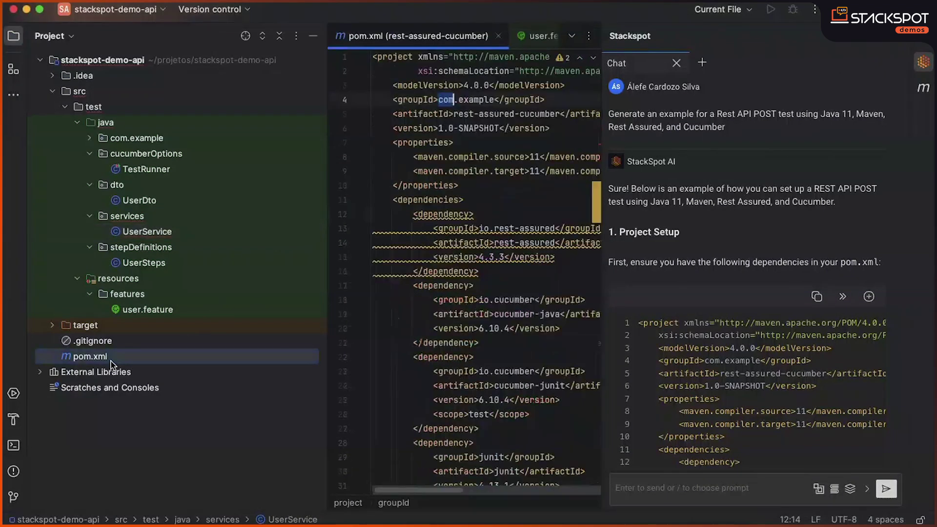
click(314, 36)
click(152, 216)
scroll(189, 257, down, 3)
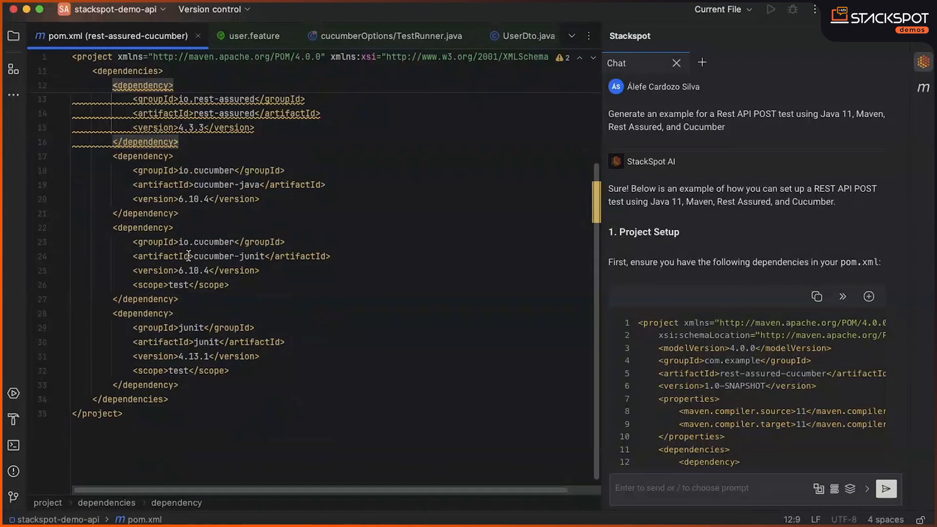
key(super+a)
key(super+v)
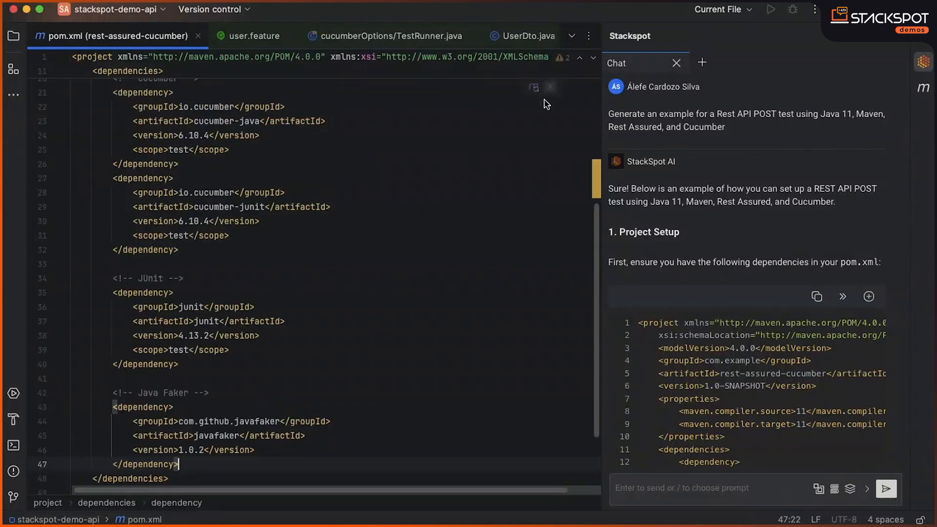
click(13, 35)
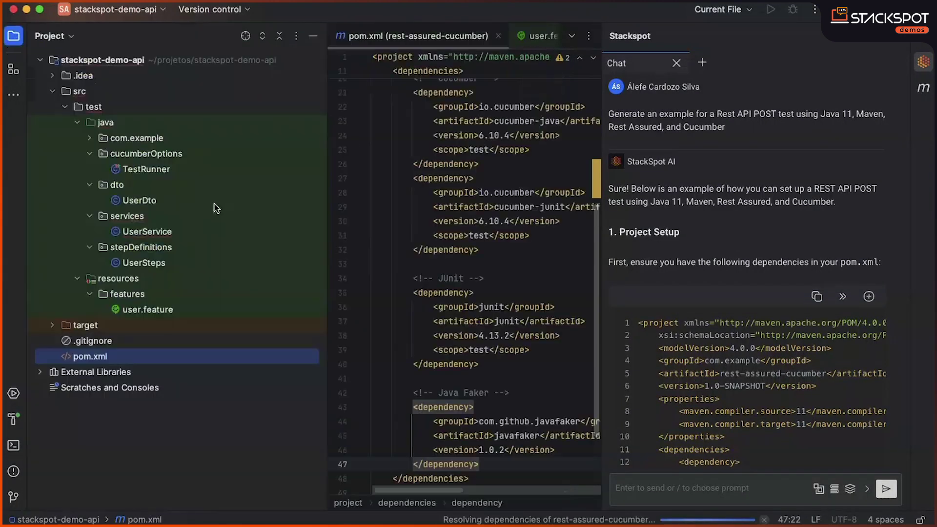
double_click(147, 231)
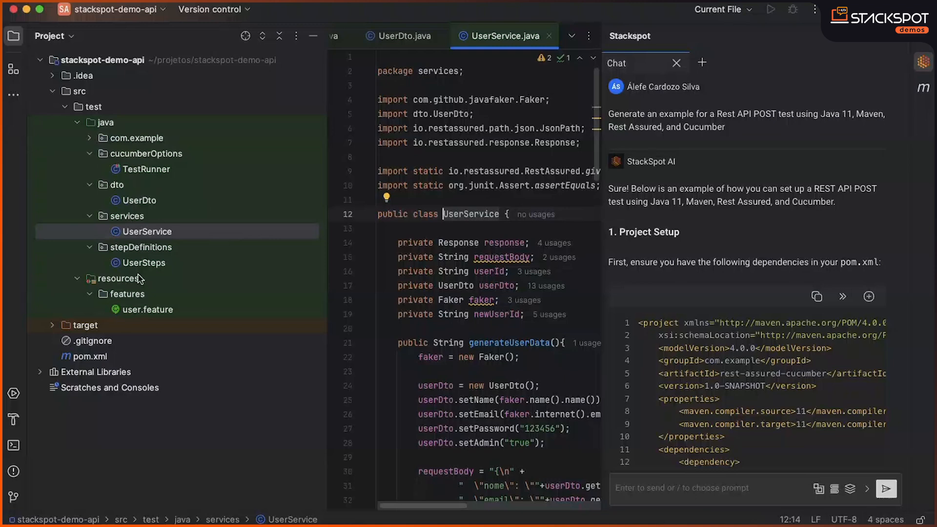
Bring user.feature into the editor without the StackSpot chat and review its three scenarios.
double_click(132, 310)
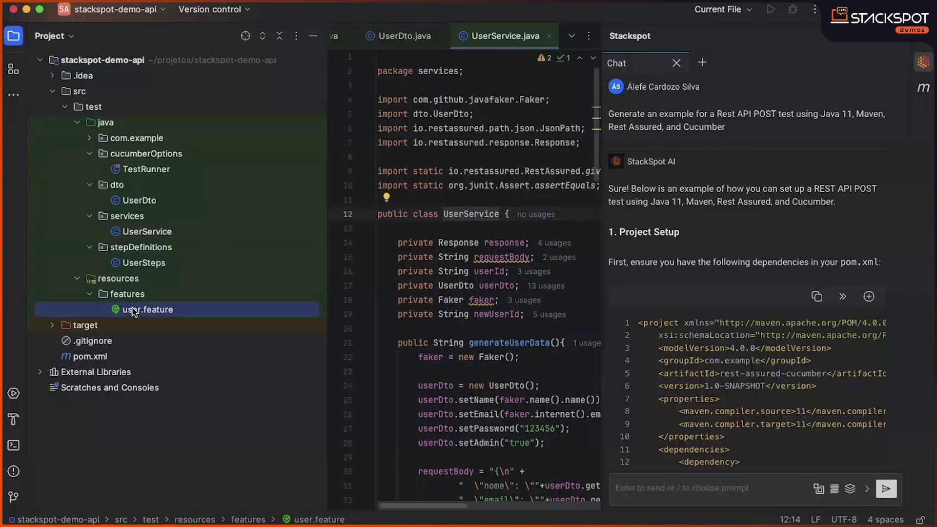
click(923, 62)
click(674, 166)
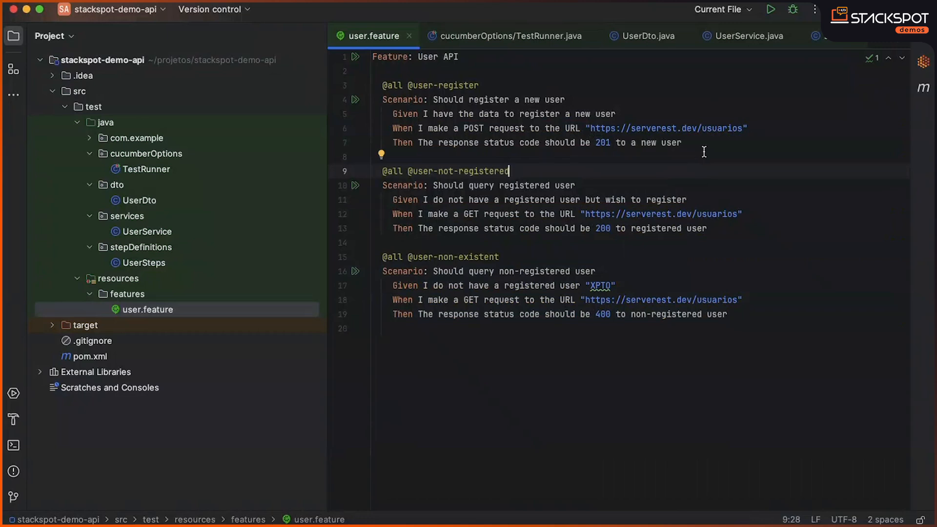
drag(681, 142, 400, 98)
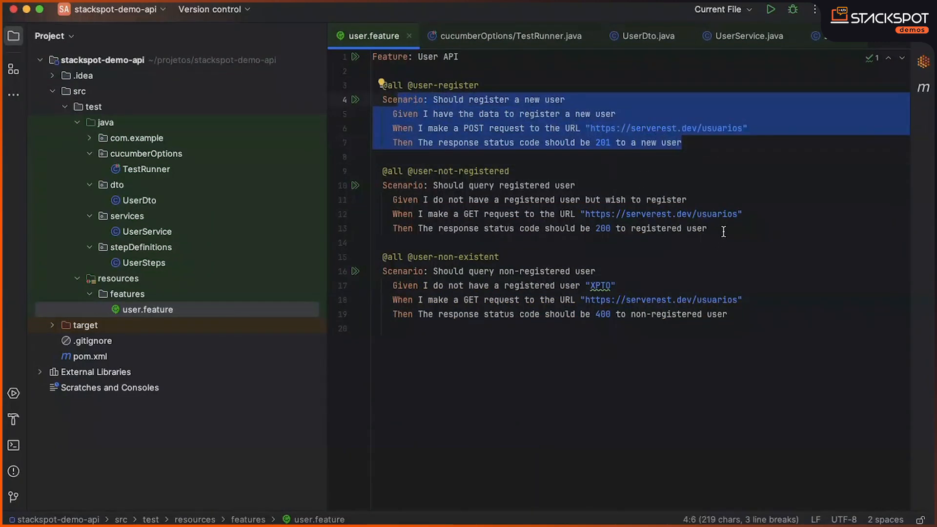
drag(707, 228, 424, 186)
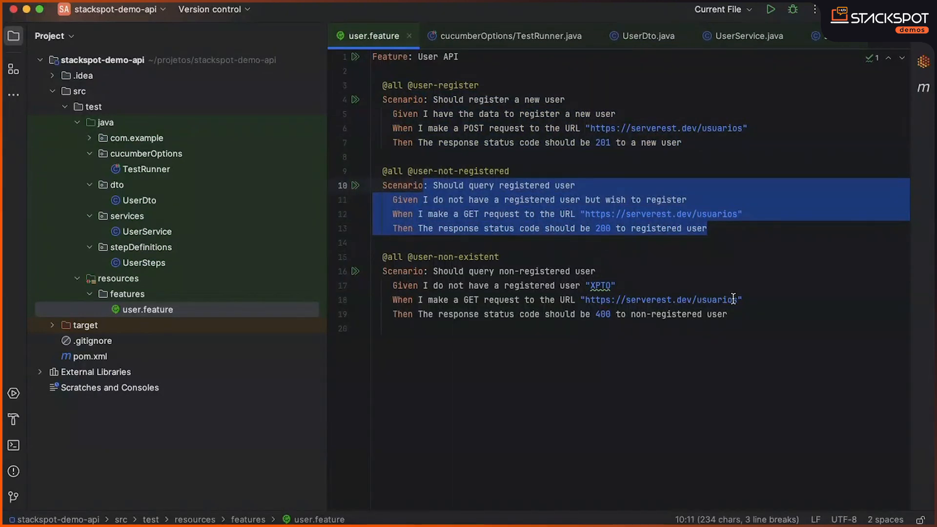
drag(727, 314, 452, 272)
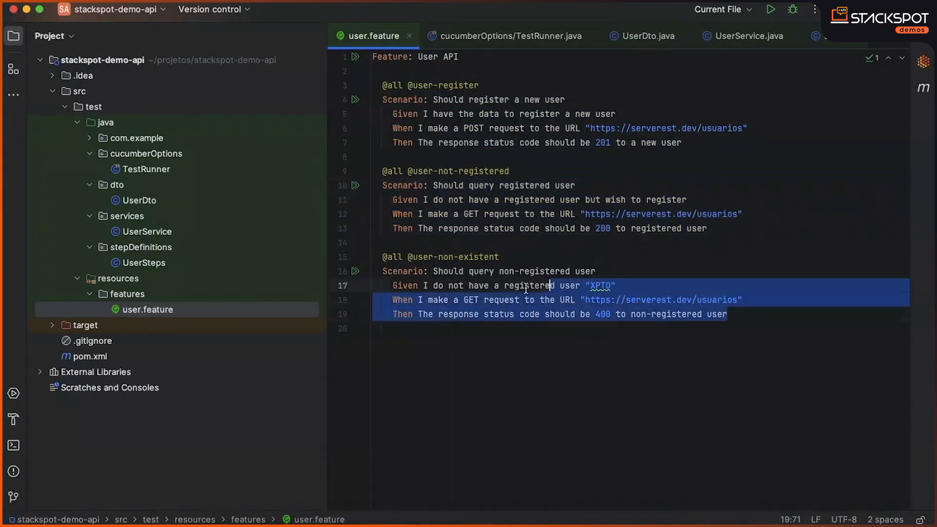
click(604, 186)
Review the expected 201, 200 and 400 status lines of the three scenarios.
drag(682, 143, 486, 142)
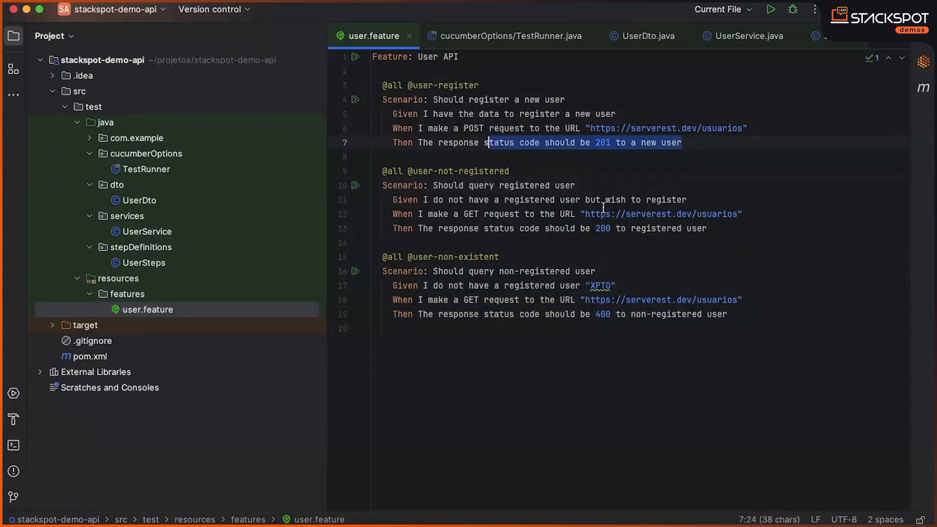
drag(707, 228, 510, 229)
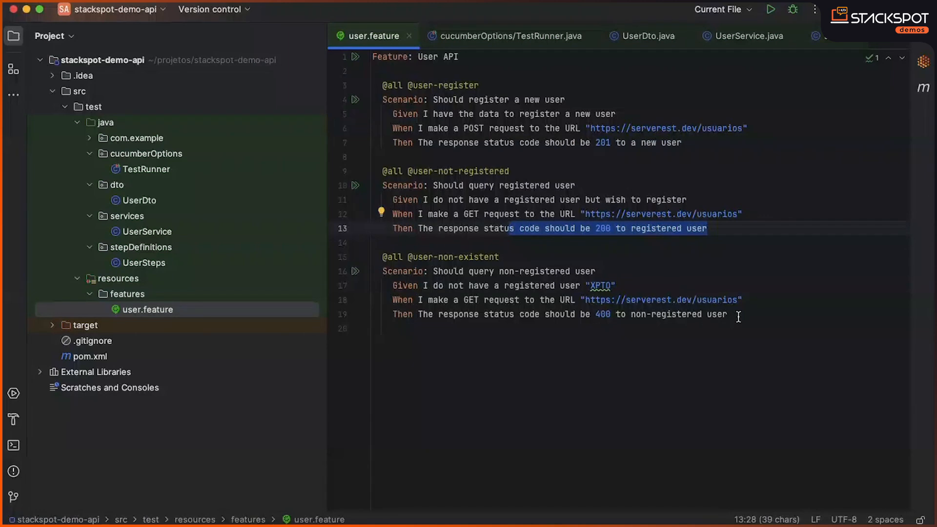
drag(727, 314, 540, 314)
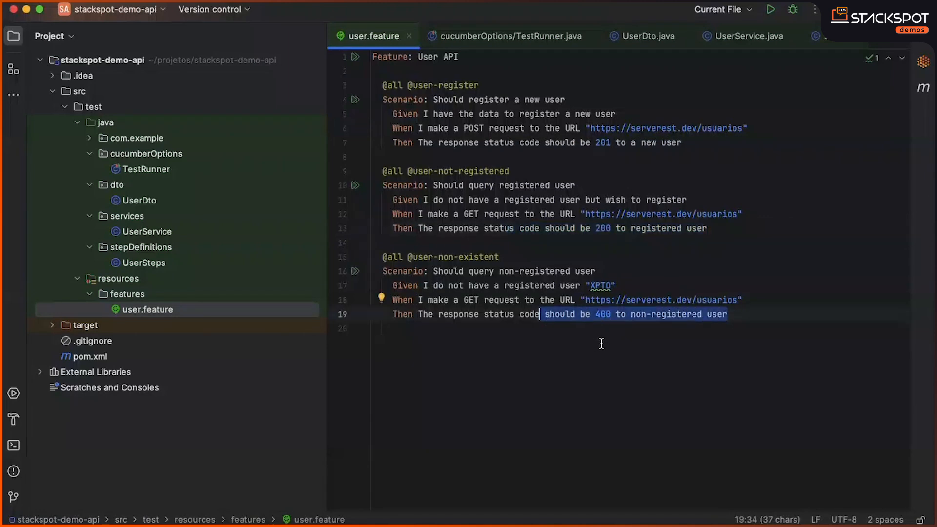
click(88, 138)
Inspect the old com.example runners and steps folders before removal.
click(102, 154)
click(102, 184)
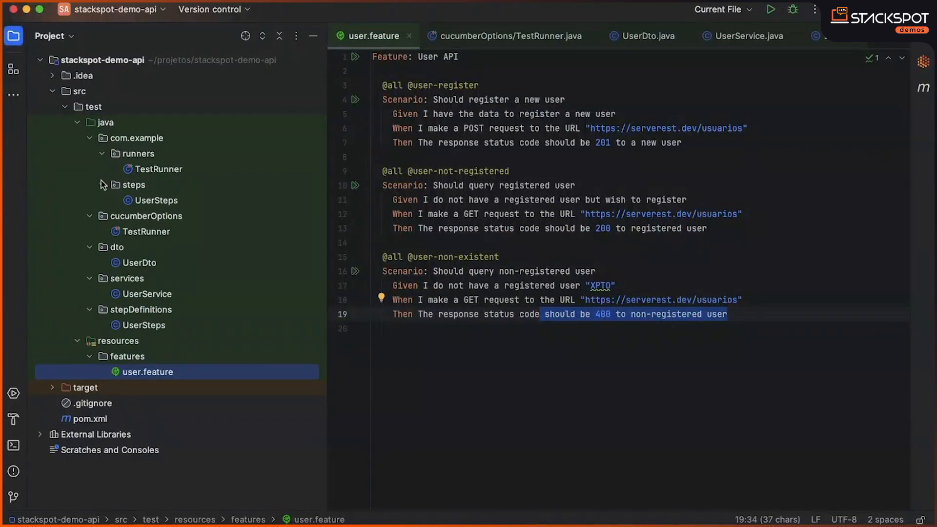
click(101, 184)
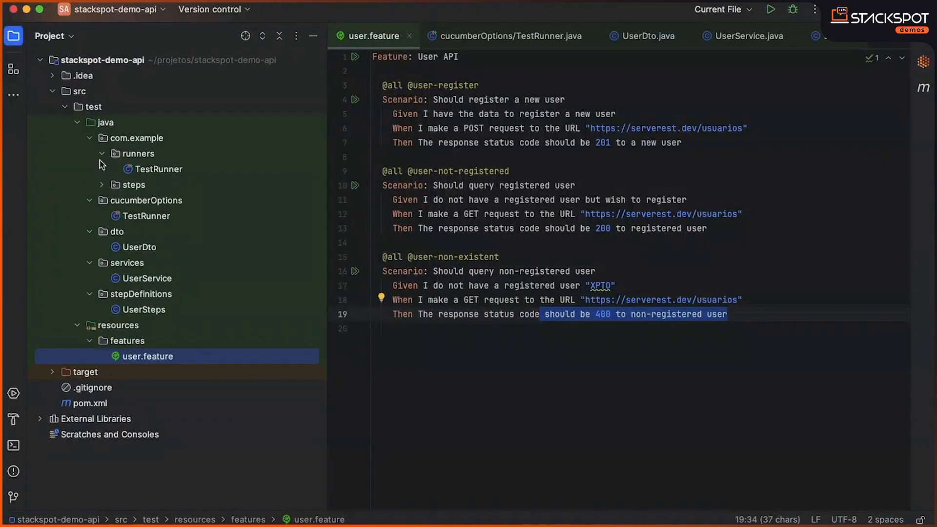
click(102, 154)
click(146, 187)
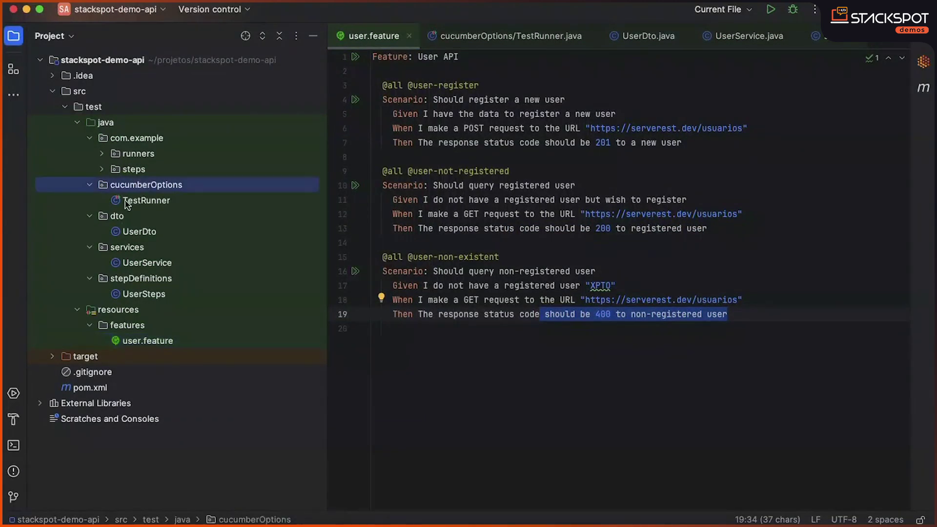
click(125, 143)
Delete the com.example package and the leftover com folder from the test java tree.
right_click(136, 140)
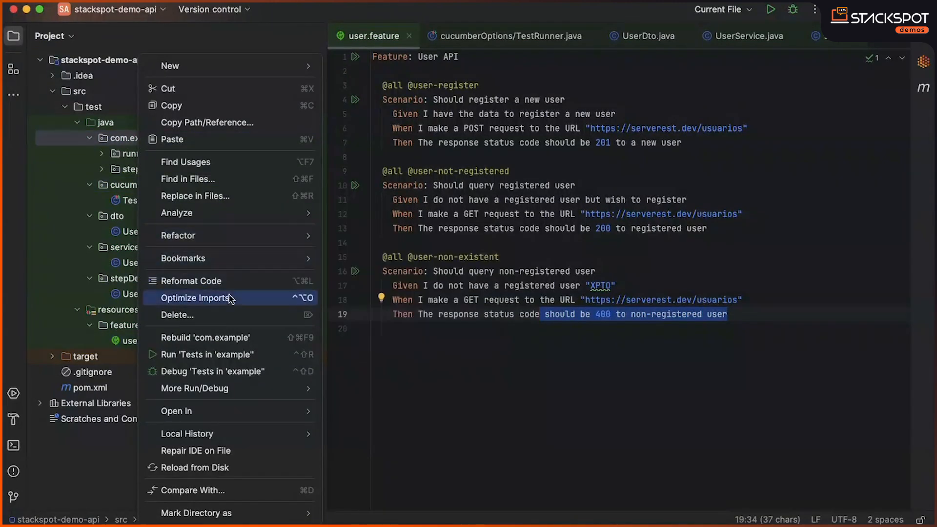
click(176, 314)
click(573, 216)
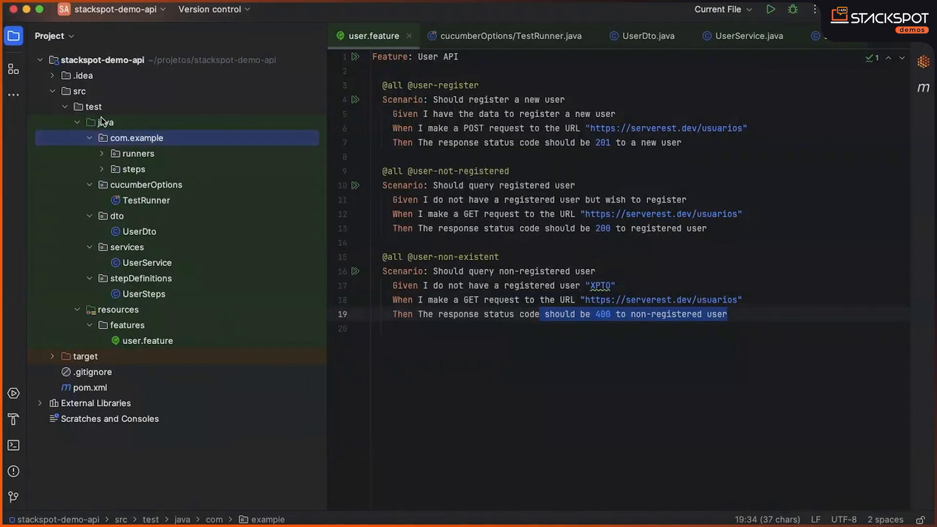
right_click(120, 138)
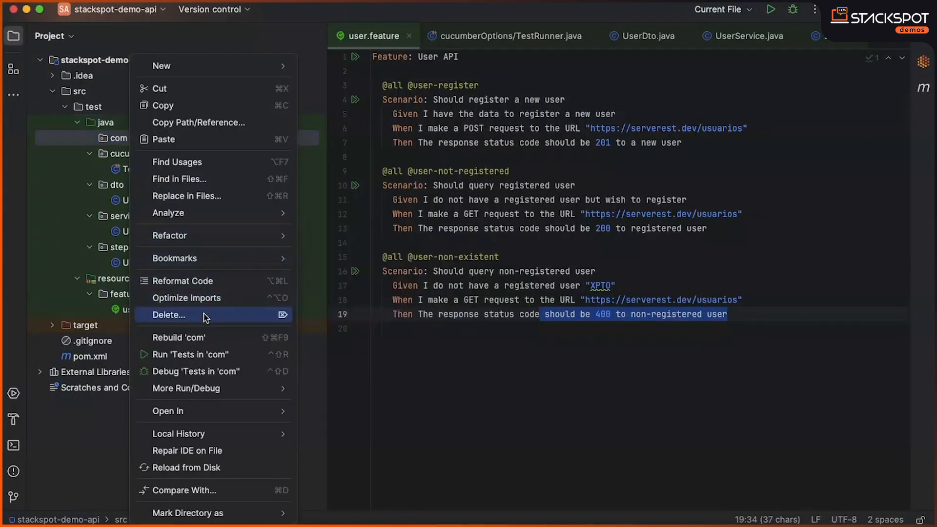
click(169, 314)
click(549, 236)
Run mvn test in a new local terminal session and enlarge the terminal to read the build results.
click(149, 293)
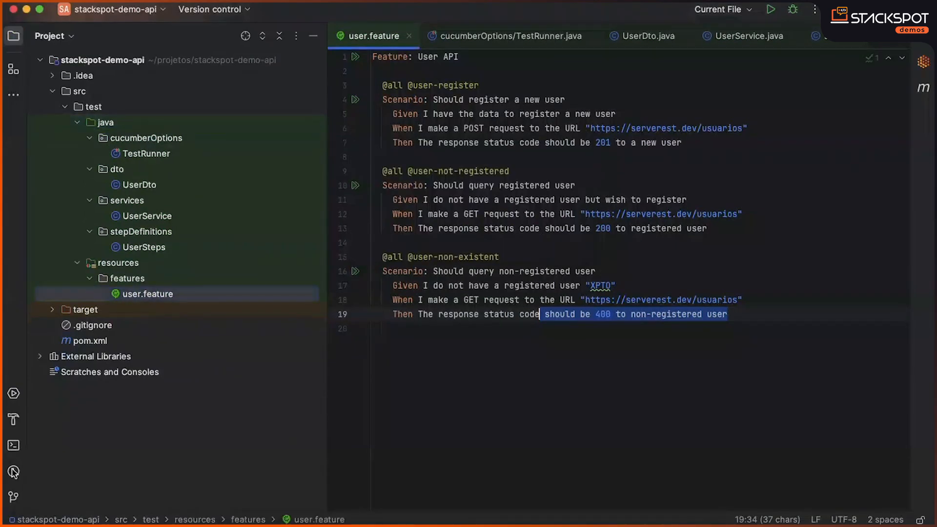
click(13, 445)
click(201, 363)
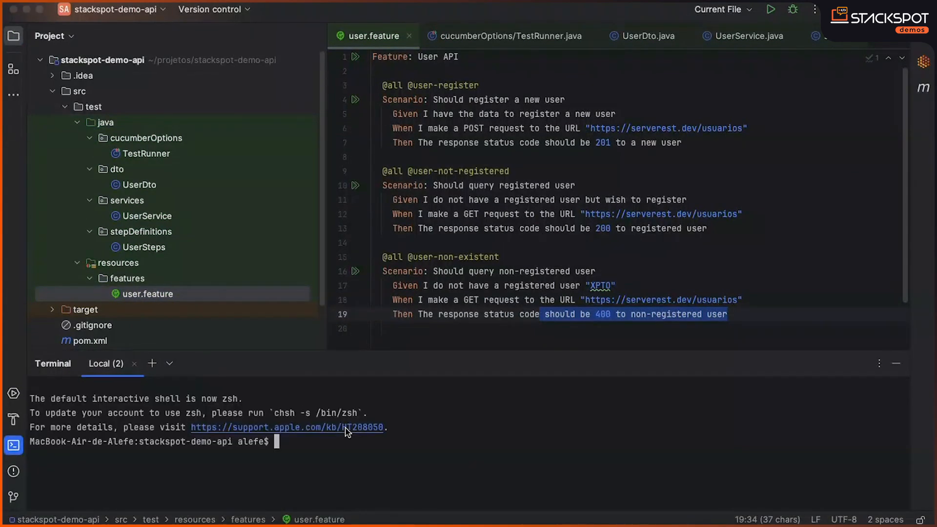
click(345, 427)
text(mvn test)
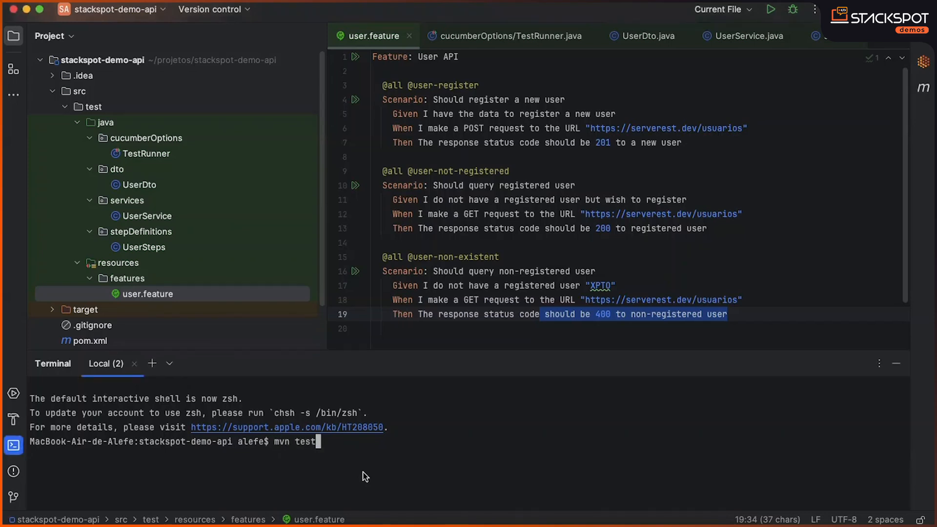
key(Return)
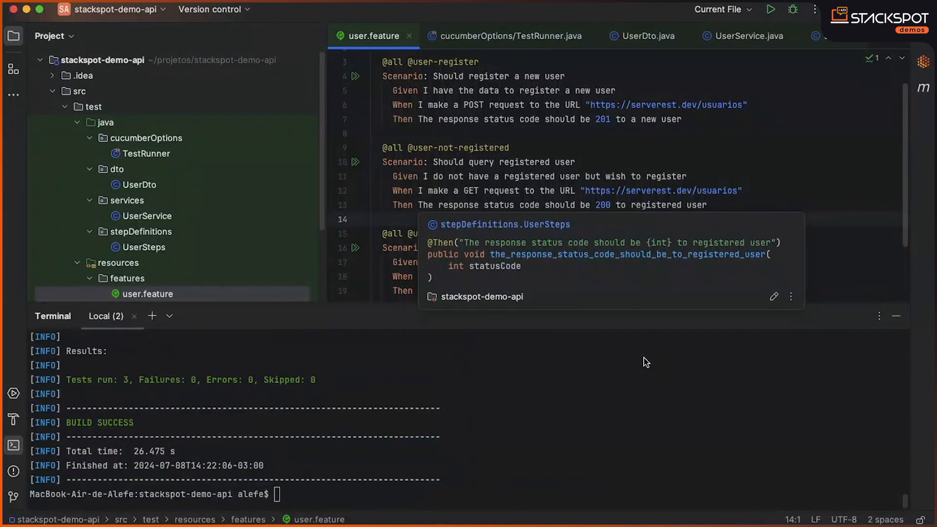
drag(366, 309, 366, 158)
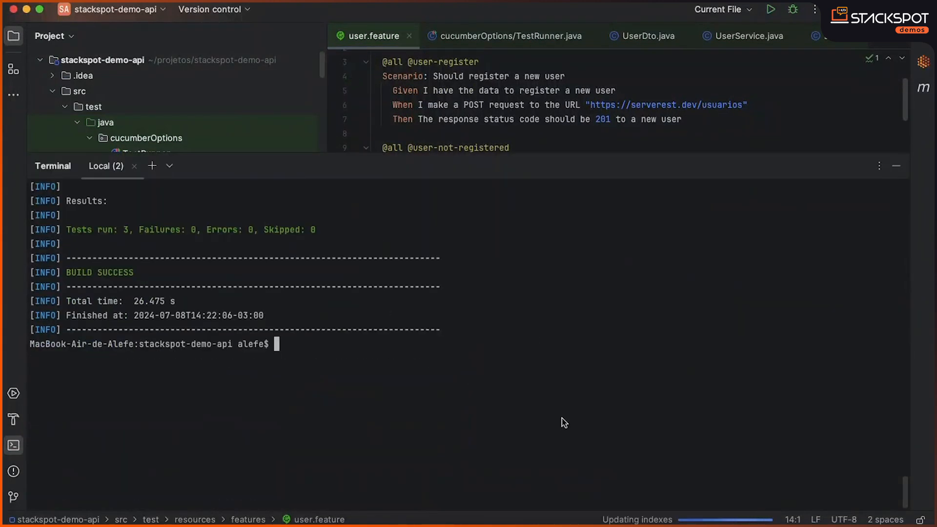
scroll(236, 332, up, 5)
scroll(237, 333, up, 5)
scroll(236, 332, up, 5)
scroll(225, 330, up, 5)
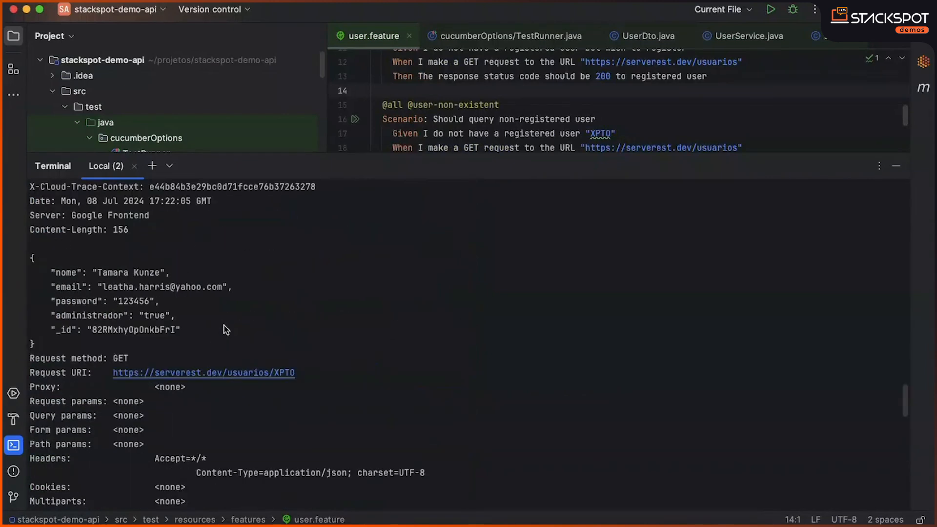
scroll(225, 329, up, 5)
scroll(225, 329, up, 5)
scroll(225, 330, up, 5)
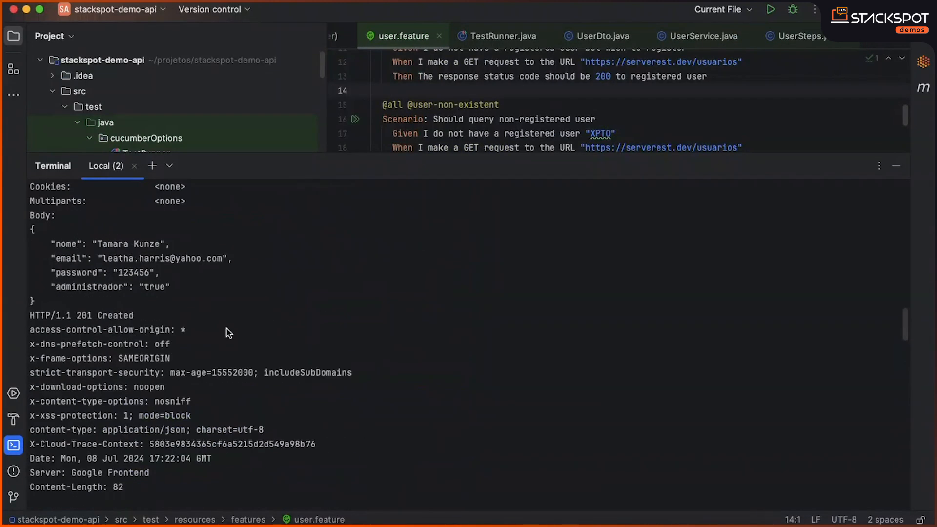
scroll(226, 329, up, 5)
scroll(227, 328, up, 5)
scroll(228, 328, up, 5)
scroll(227, 329, down, 1)
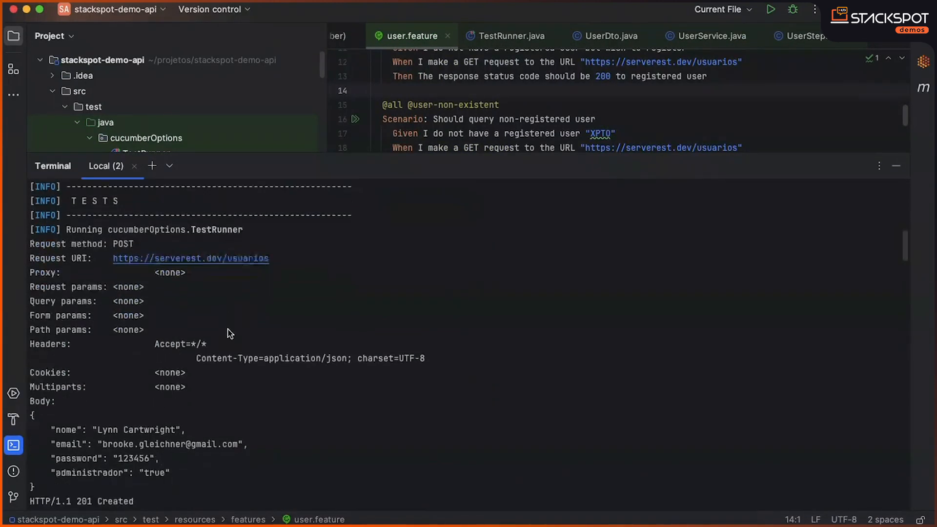
drag(370, 157, 369, 198)
scroll(571, 125, up, 5)
scroll(571, 124, up, 3)
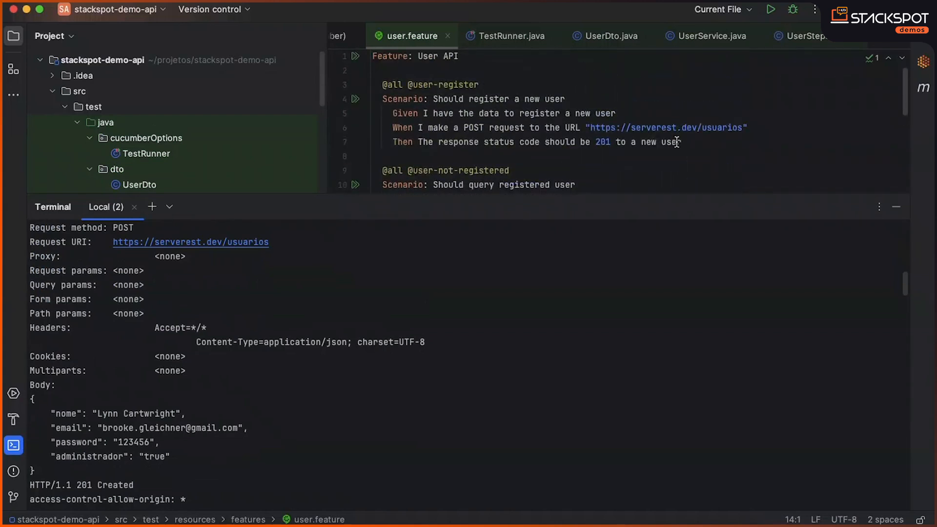
click(680, 142)
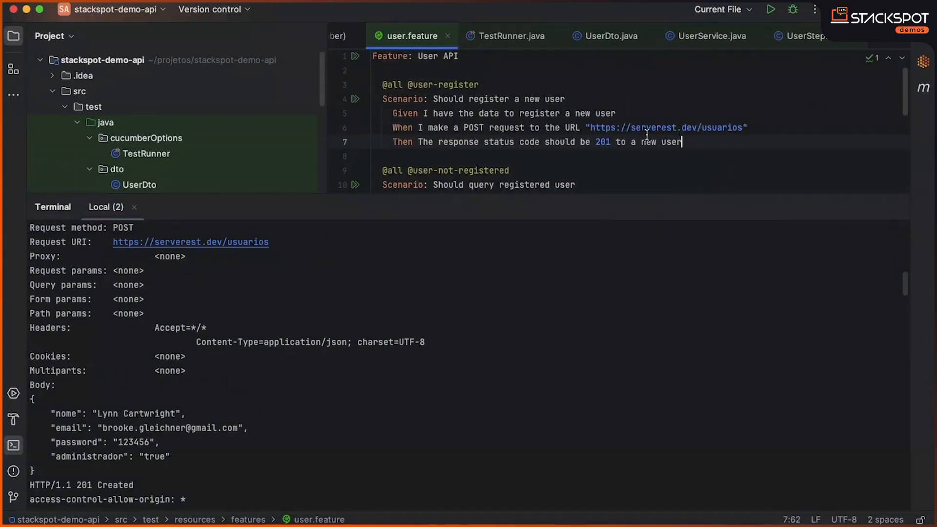
drag(681, 142, 518, 141)
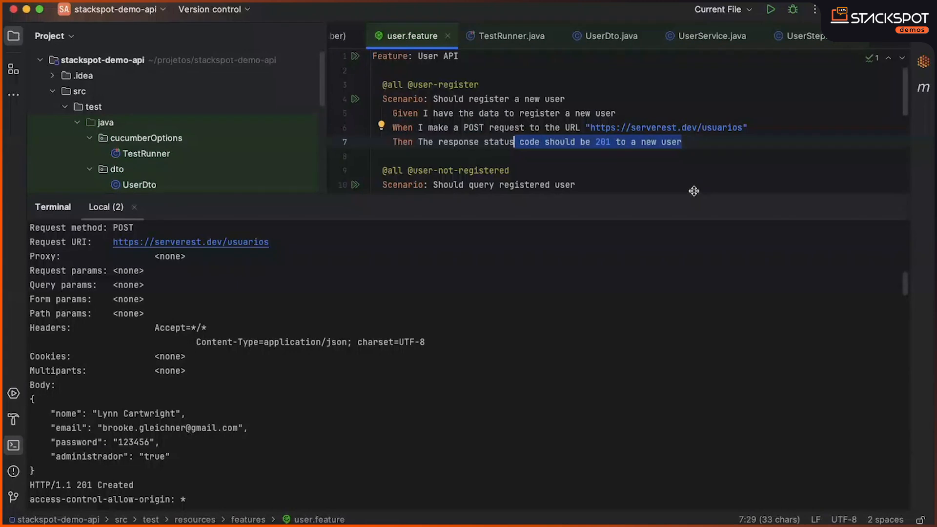
drag(172, 461, 57, 417)
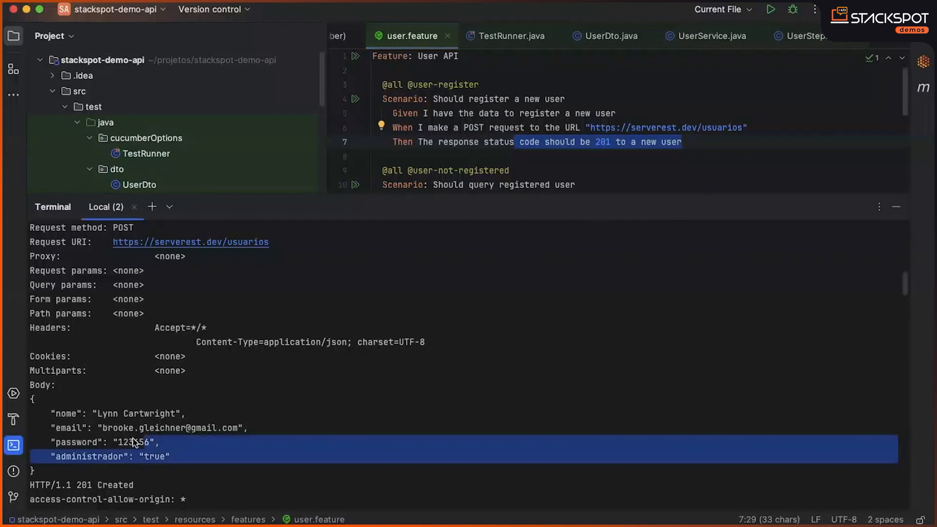
scroll(214, 417, down, 1)
scroll(214, 418, down, 1)
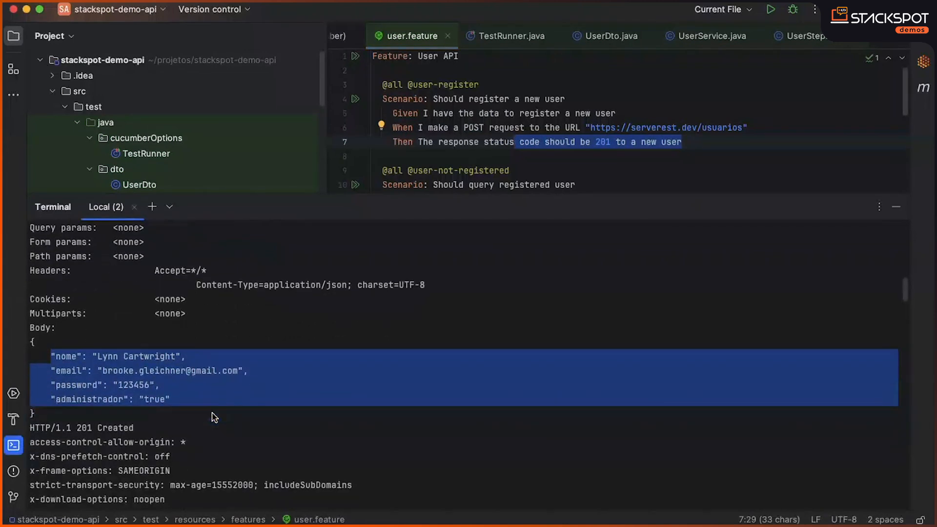
scroll(214, 417, down, 1)
scroll(187, 414, down, 1)
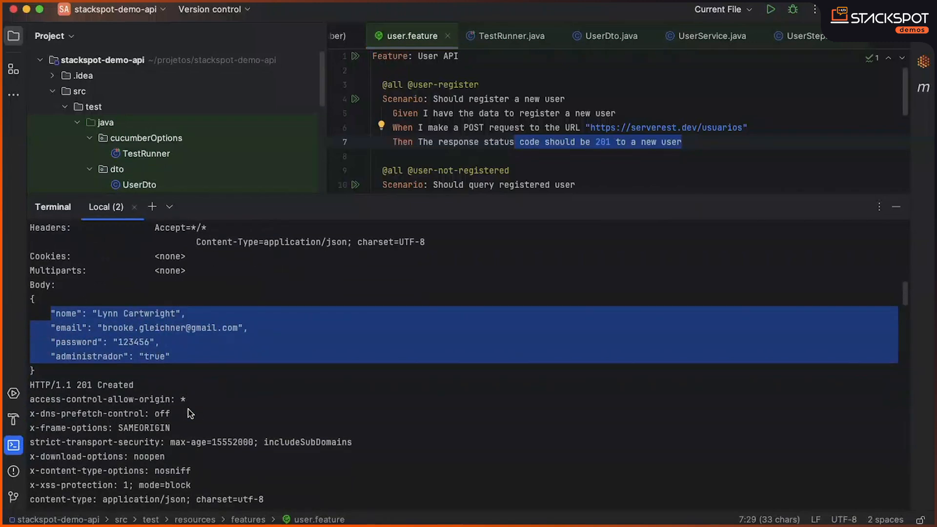
scroll(175, 406, down, 2)
triple_click(153, 357)
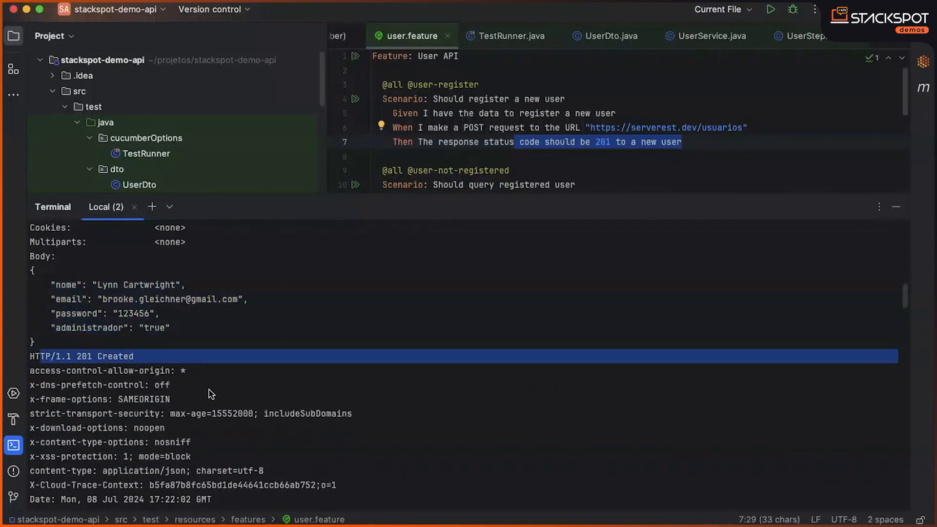
scroll(454, 137, down, 3)
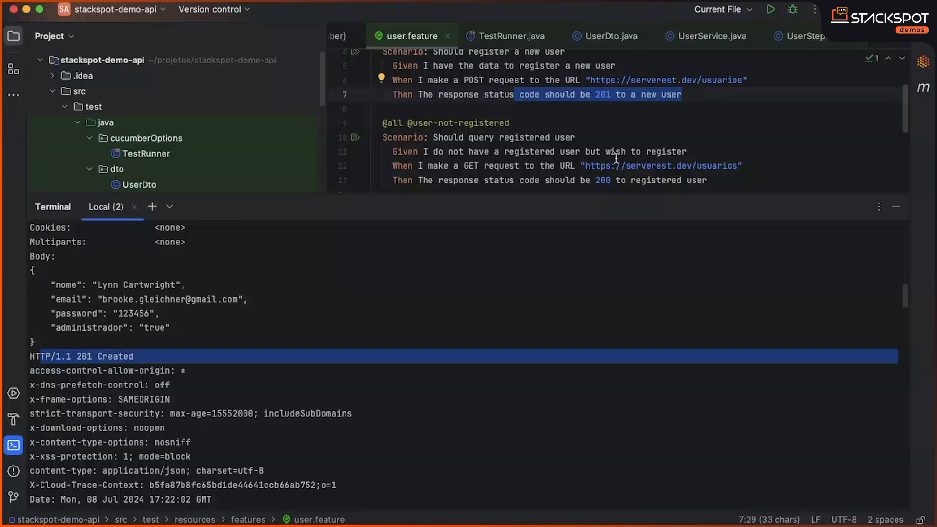
Highlight the registered-user query scenario, its GET request URI and the HTTP/1.1 200 OK response.
drag(709, 175, 383, 118)
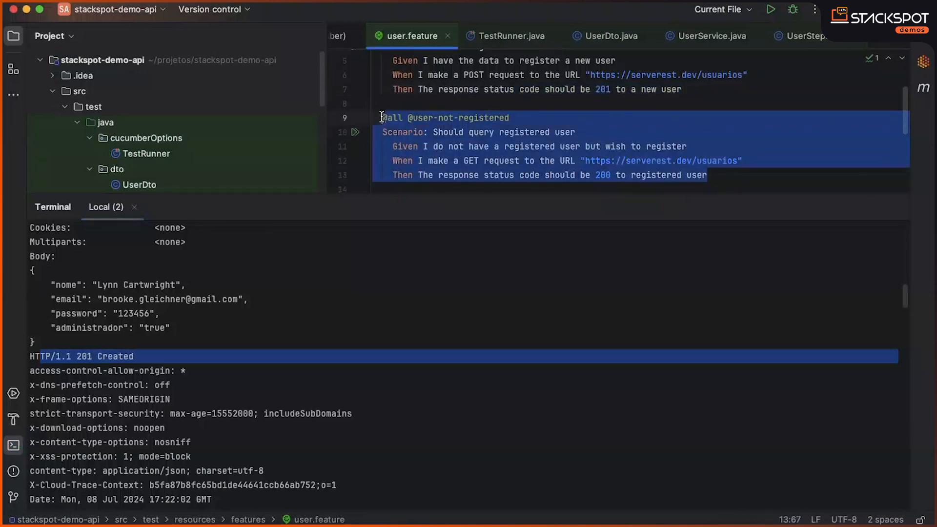
scroll(222, 355, down, 3)
scroll(222, 355, down, 4)
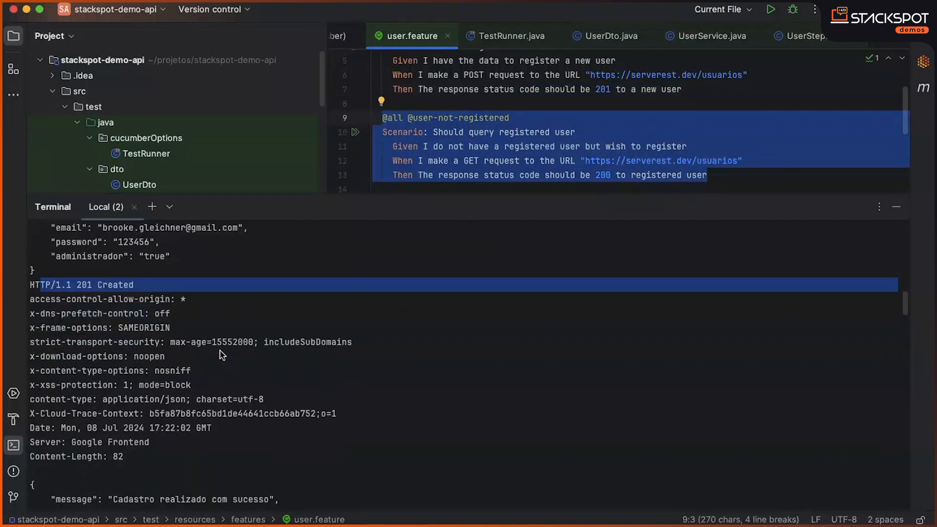
scroll(221, 354, down, 5)
scroll(222, 355, down, 4)
scroll(222, 355, down, 3)
scroll(222, 355, down, 4)
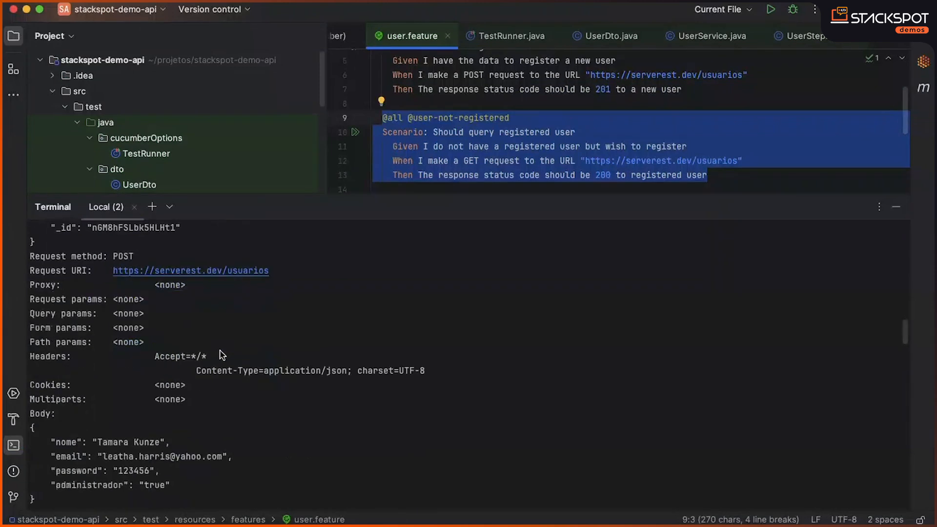
scroll(218, 356, down, 3)
scroll(223, 346, down, 4)
scroll(223, 346, down, 4)
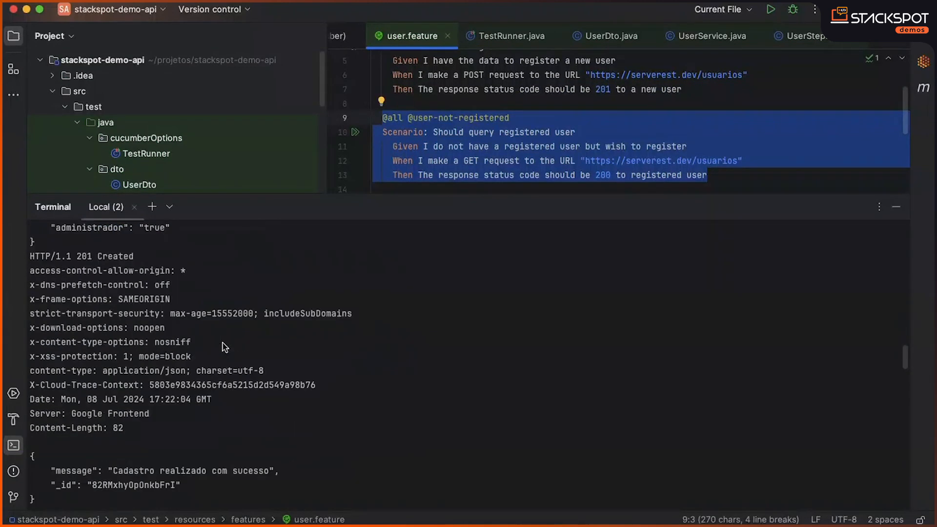
scroll(222, 341, down, 4)
scroll(221, 342, down, 3)
scroll(221, 350, down, 4)
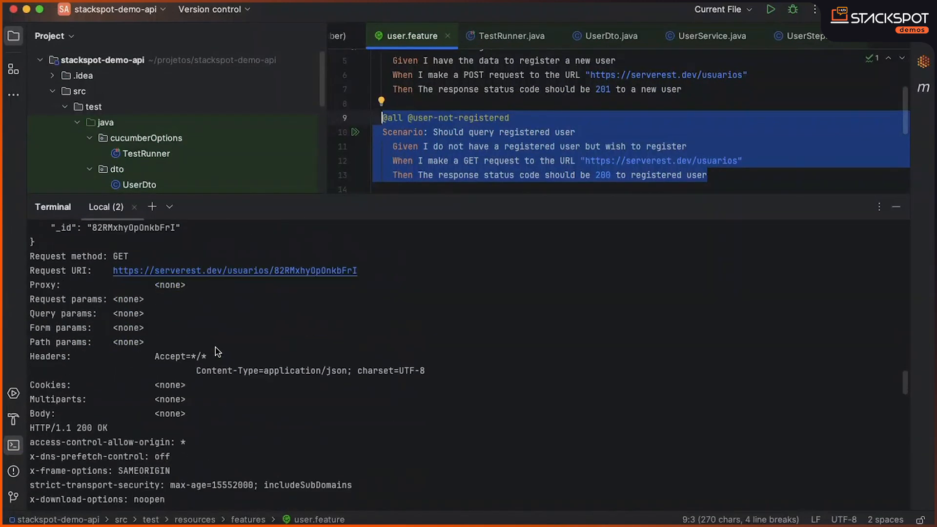
scroll(220, 349, down, 4)
scroll(216, 352, down, 4)
scroll(211, 350, down, 3)
scroll(211, 350, down, 3)
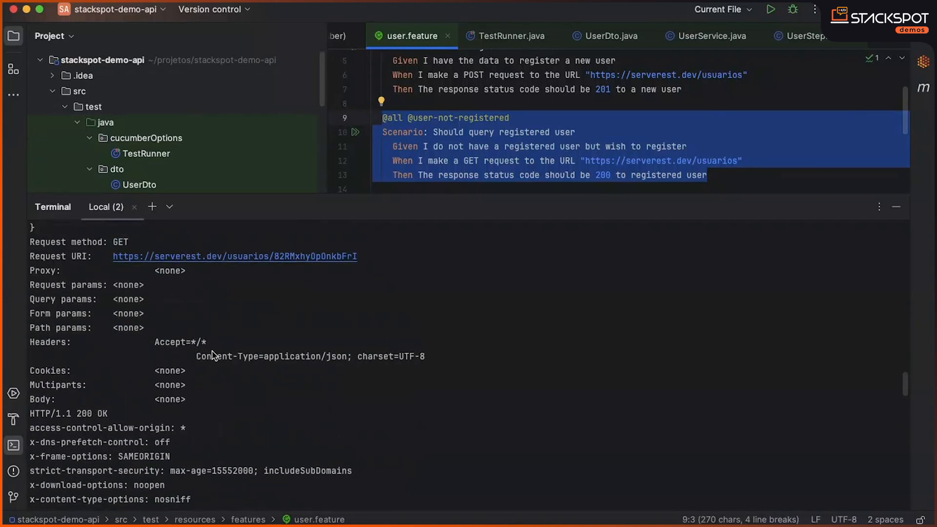
scroll(212, 351, down, 2)
drag(897, 285, 239, 290)
scroll(300, 351, down, 1)
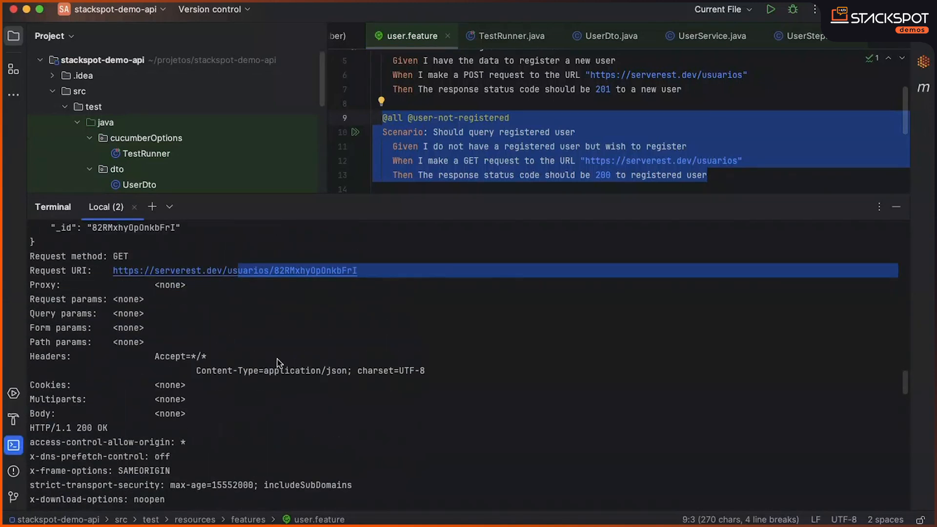
scroll(278, 362, down, 1)
drag(111, 414, 41, 418)
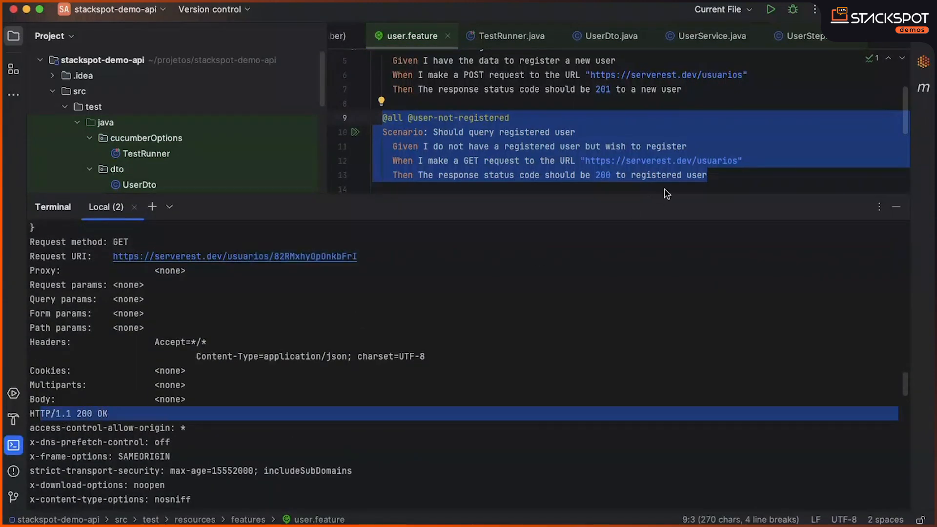
Highlight the non-registered user scenario and its 400 Bad Request response, then close the test output.
click(708, 134)
drag(713, 177, 569, 163)
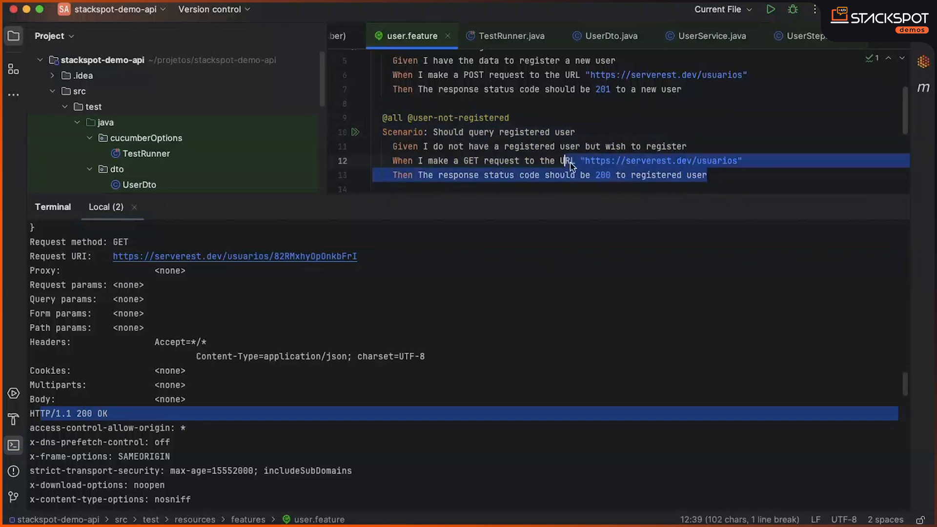
scroll(263, 368, down, 2)
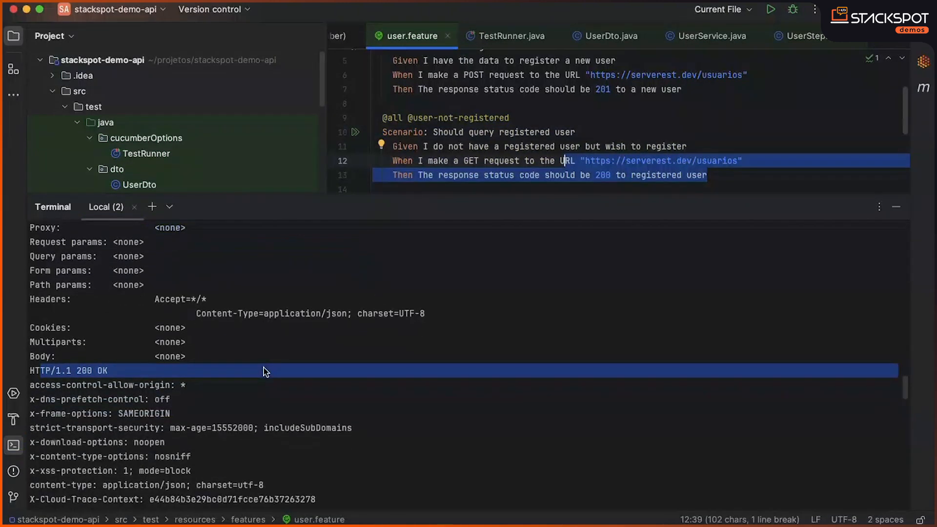
scroll(264, 368, down, 5)
scroll(648, 125, down, 3)
scroll(648, 126, down, 2)
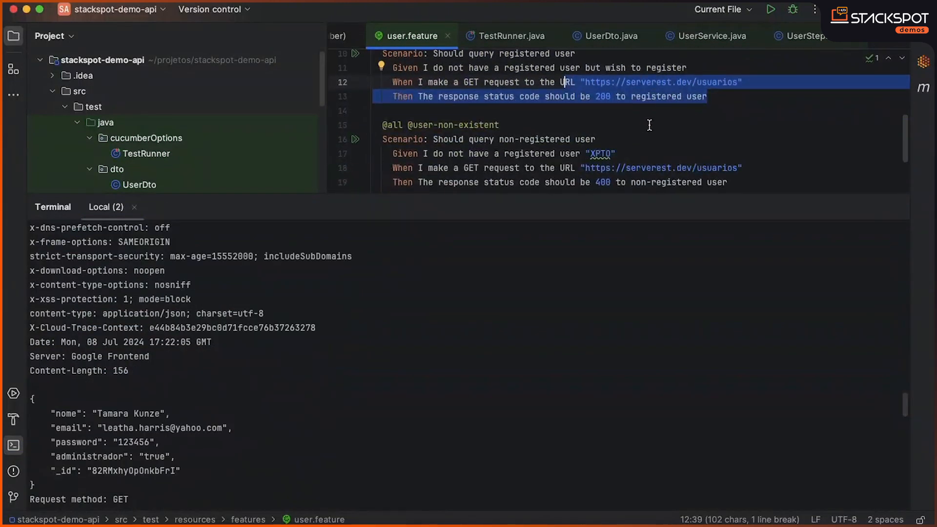
drag(728, 182, 500, 138)
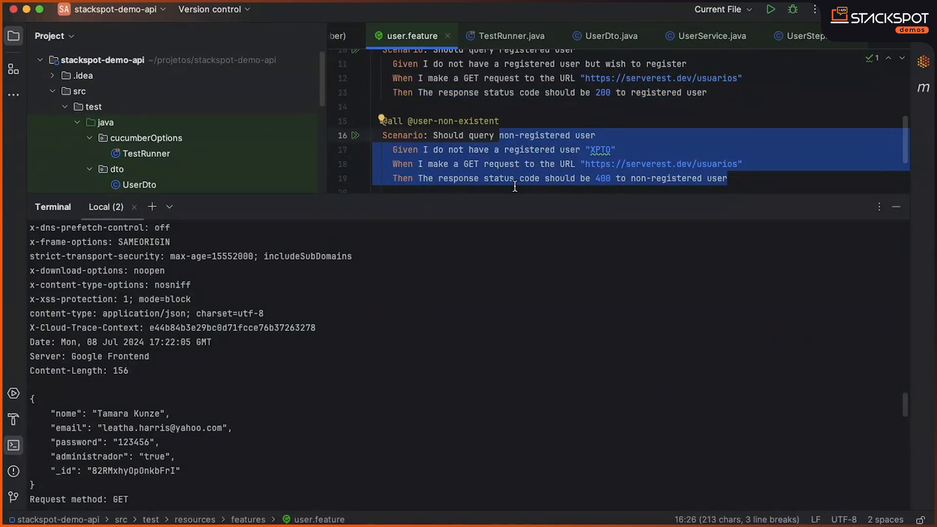
scroll(126, 375, down, 2)
scroll(126, 375, down, 1)
scroll(127, 376, down, 2)
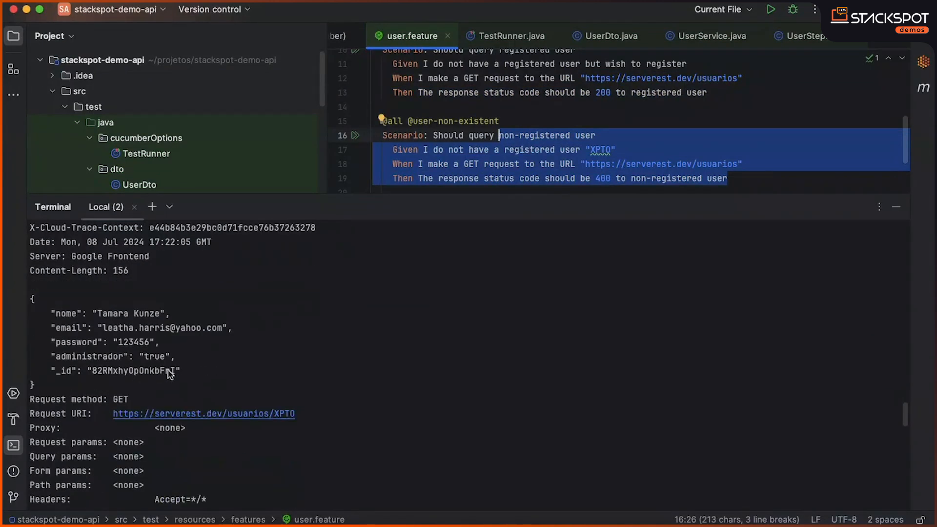
scroll(175, 378, down, 1)
scroll(176, 378, down, 2)
drag(323, 331, 192, 328)
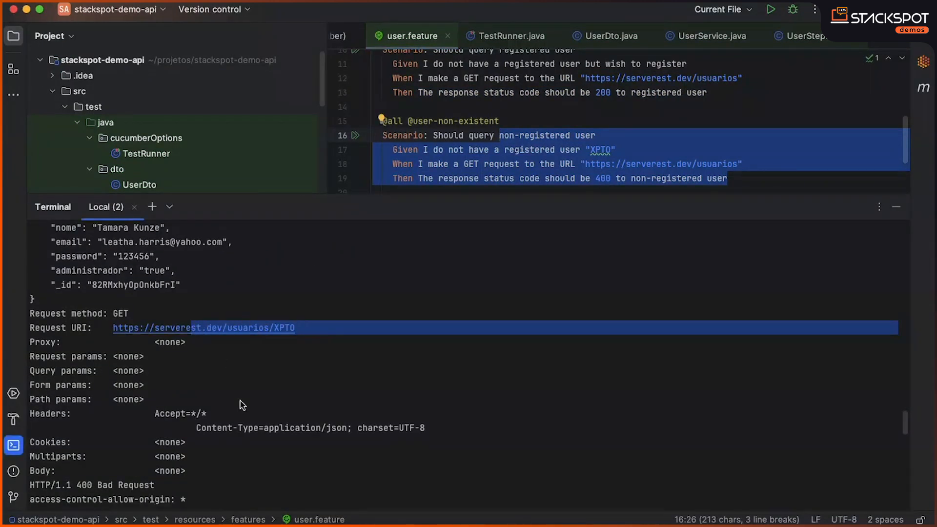
scroll(240, 401, down, 2)
scroll(209, 404, down, 2)
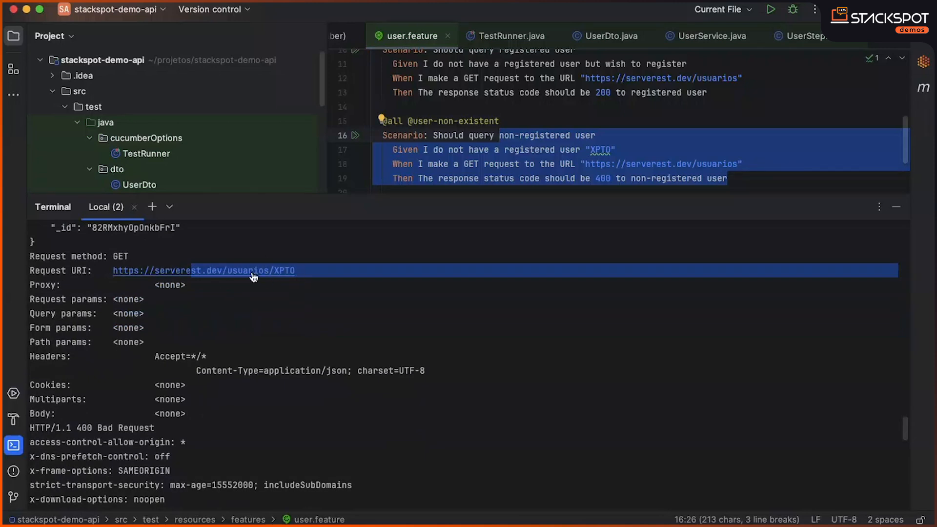
drag(162, 427, 56, 427)
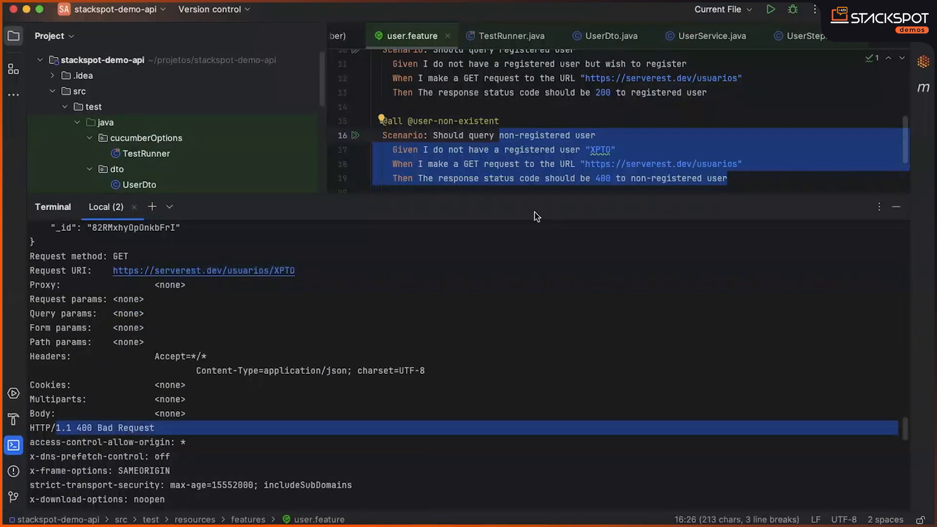
click(896, 208)
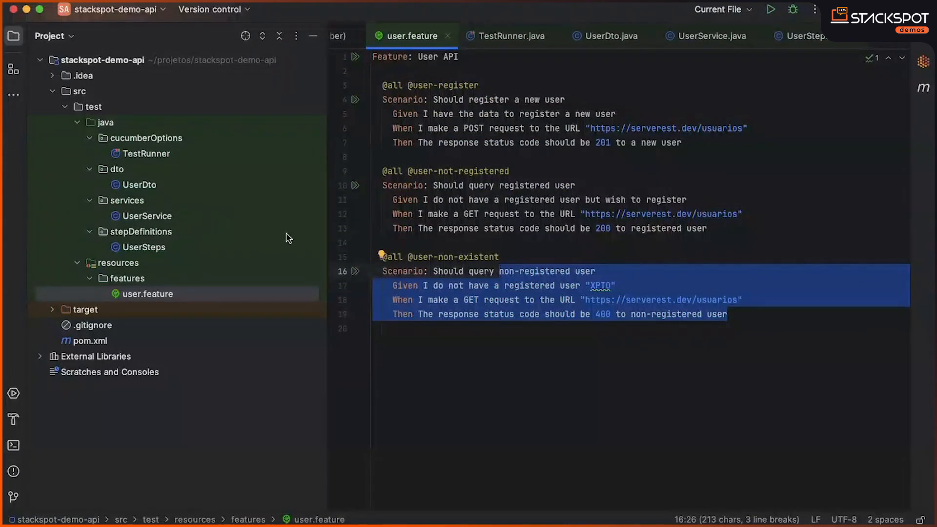
Review the original prompt sent to the StackSpot AI chat.
click(923, 61)
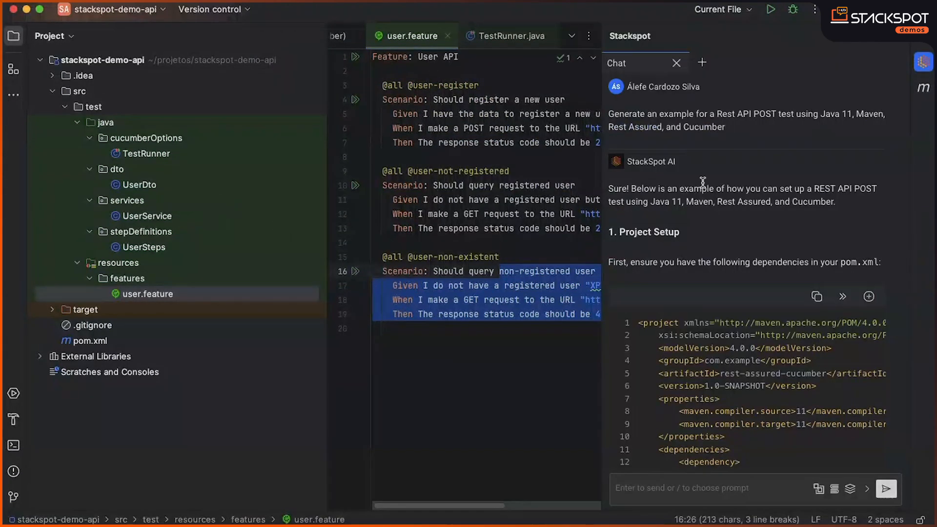
drag(728, 131, 602, 115)
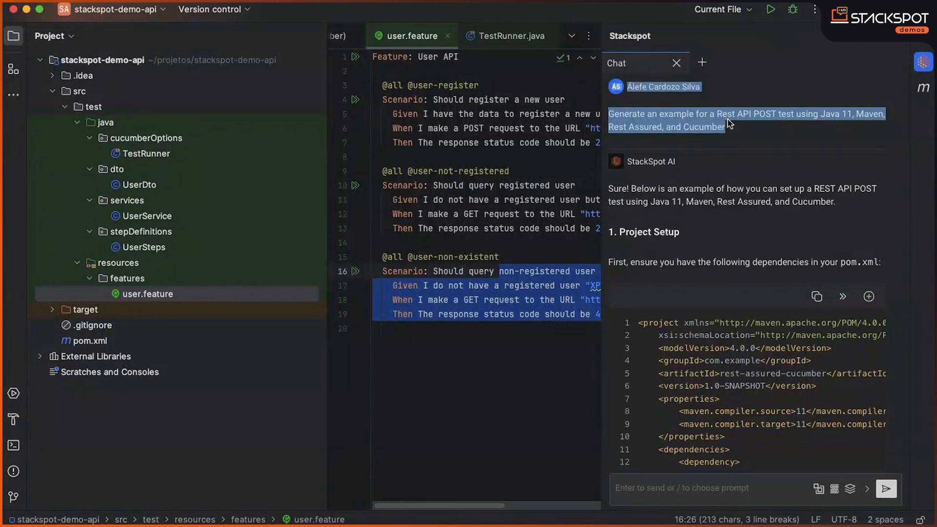
click(700, 259)
scroll(697, 251, down, 1)
drag(637, 214, 704, 285)
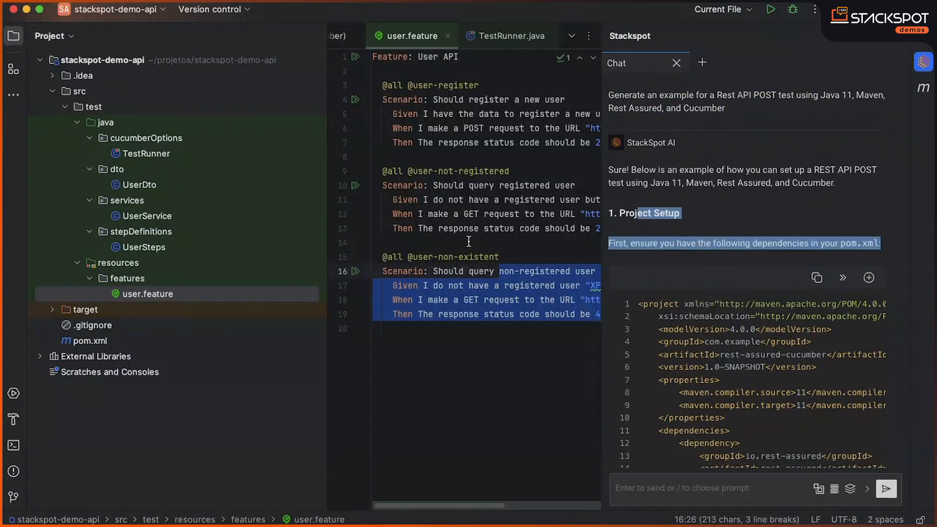
scroll(688, 363, down, 2)
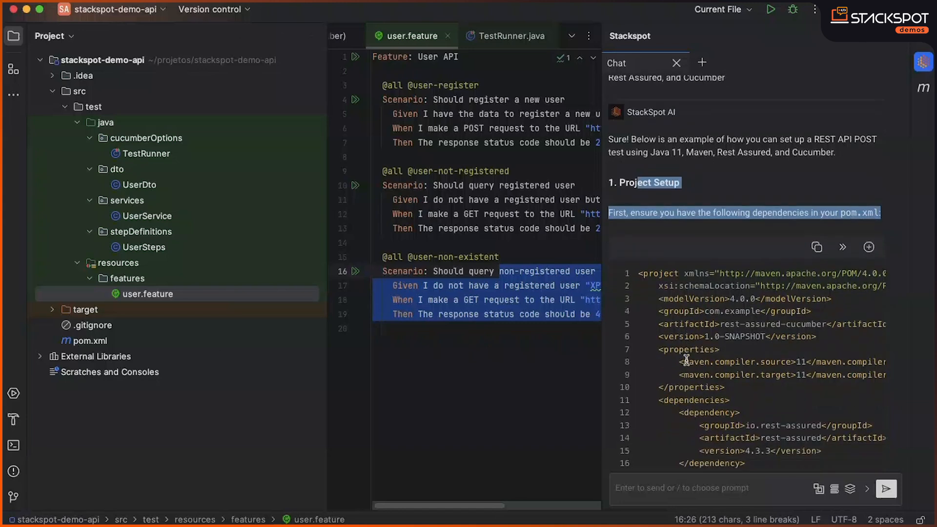
scroll(686, 362, down, 2)
scroll(684, 360, down, 2)
scroll(682, 359, down, 2)
scroll(680, 359, down, 3)
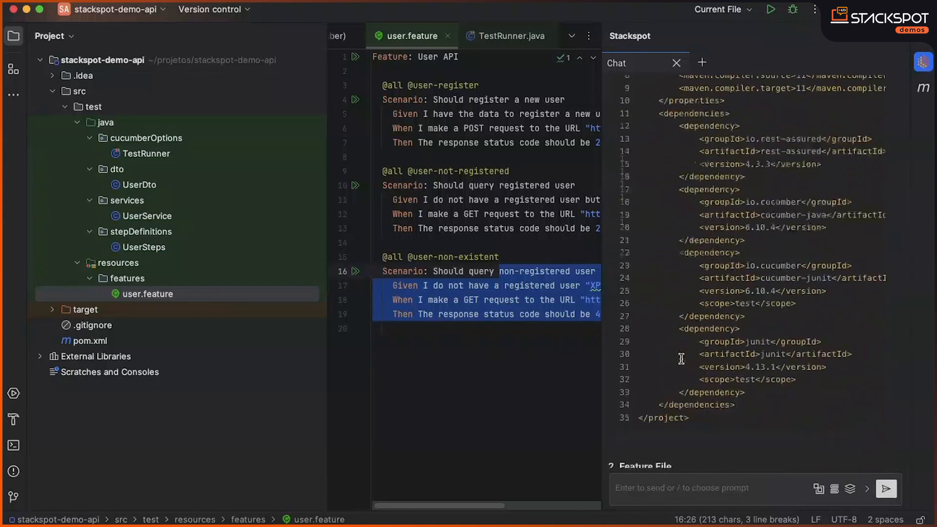
scroll(682, 360, down, 3)
scroll(683, 361, down, 2)
scroll(685, 364, down, 2)
scroll(685, 364, down, 2)
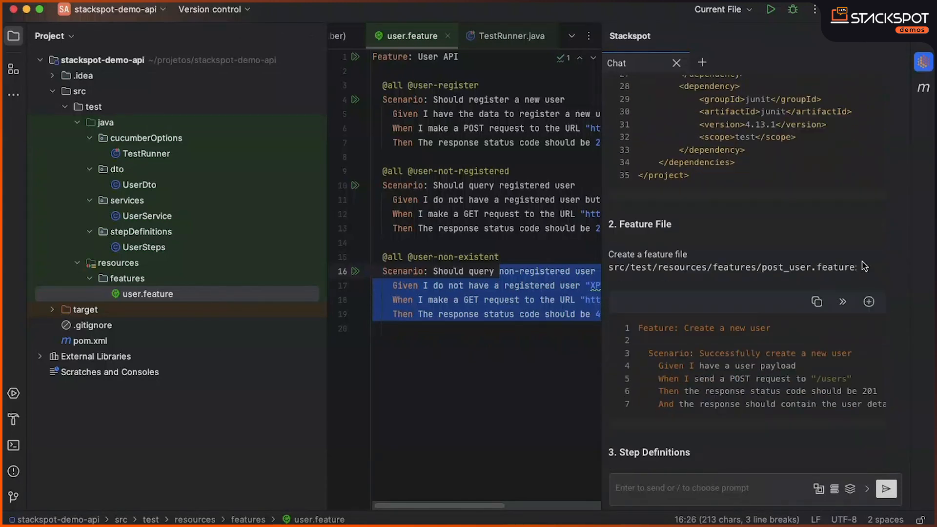
Pick out the suggested feature, step definitions and test runner file names, then close the chat.
drag(857, 267, 764, 281)
scroll(721, 298, down, 2)
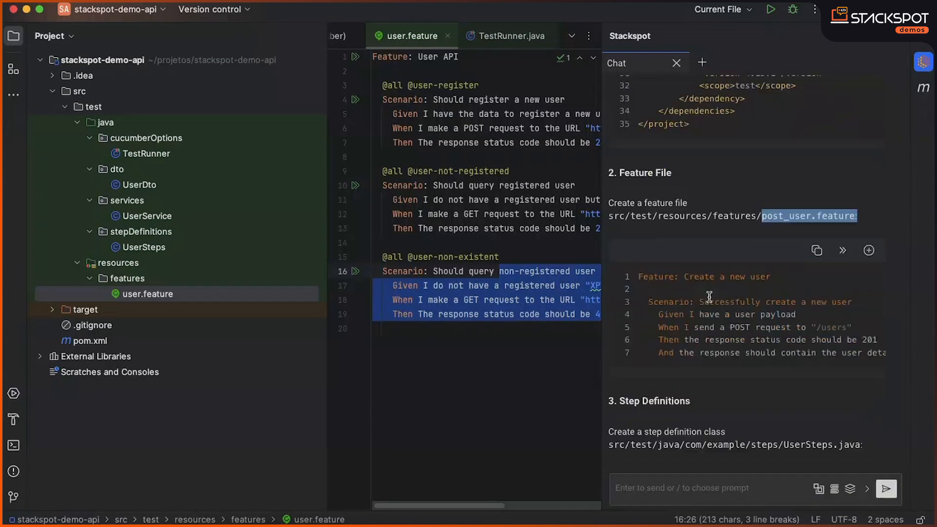
scroll(714, 296, down, 2)
scroll(706, 293, down, 3)
scroll(673, 242, down, 3)
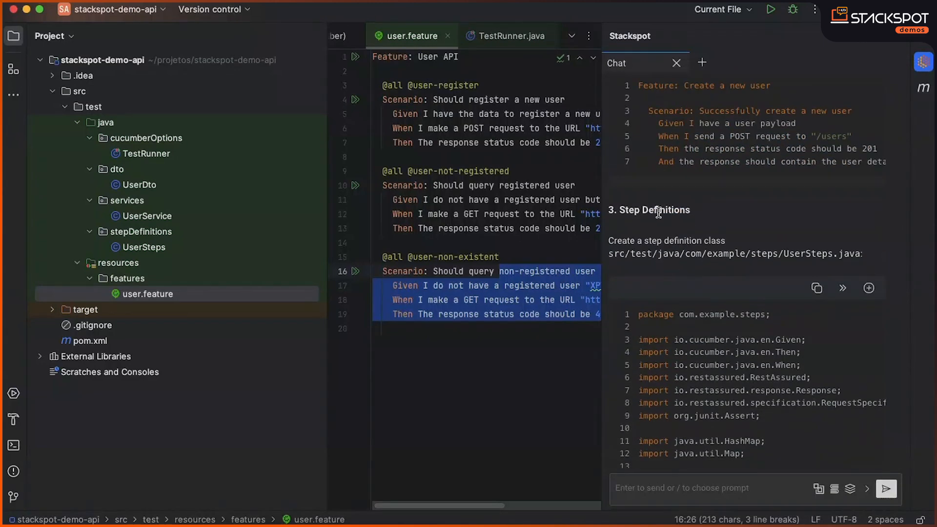
drag(862, 254, 774, 255)
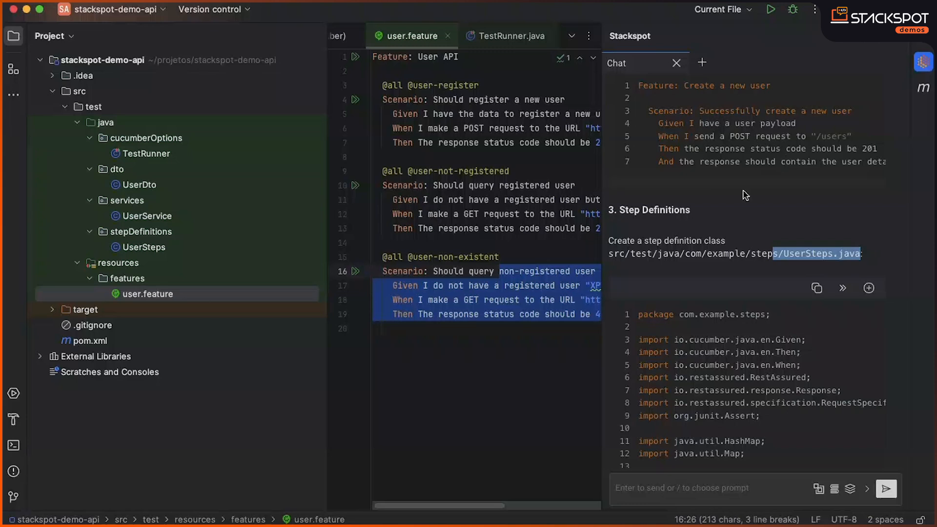
scroll(743, 194, down, 2)
scroll(739, 219, down, 2)
scroll(732, 257, down, 2)
scroll(717, 315, down, 1)
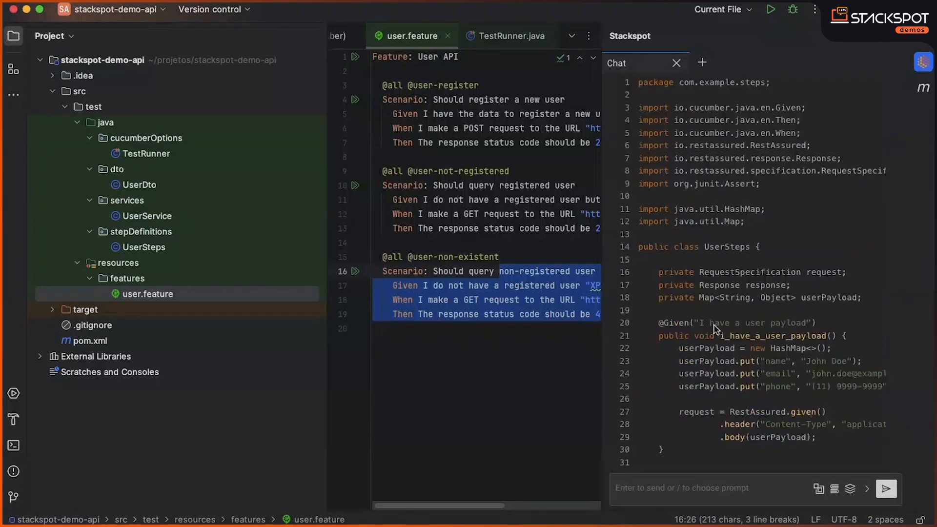
scroll(710, 323, down, 3)
scroll(703, 293, down, 3)
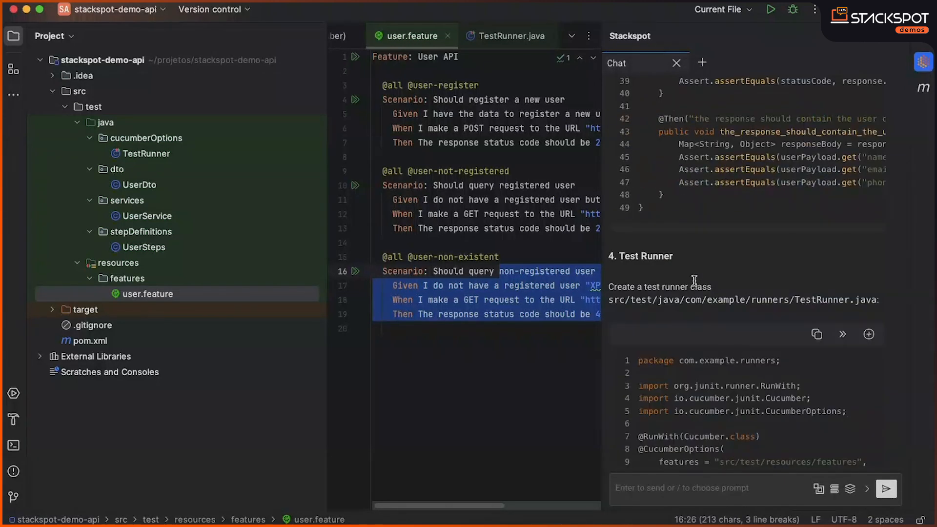
scroll(823, 306, down, 2)
drag(876, 218, 799, 219)
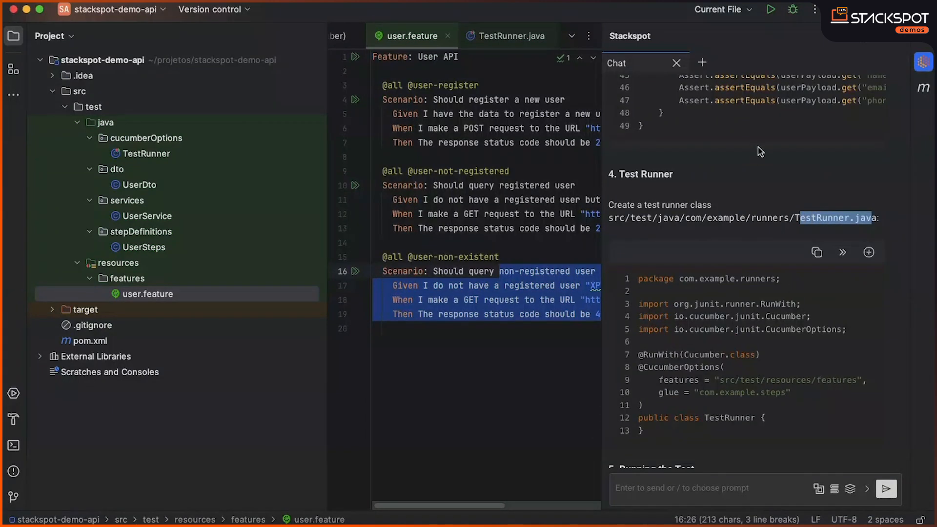
scroll(776, 290, down, 2)
scroll(767, 288, down, 2)
scroll(767, 289, down, 2)
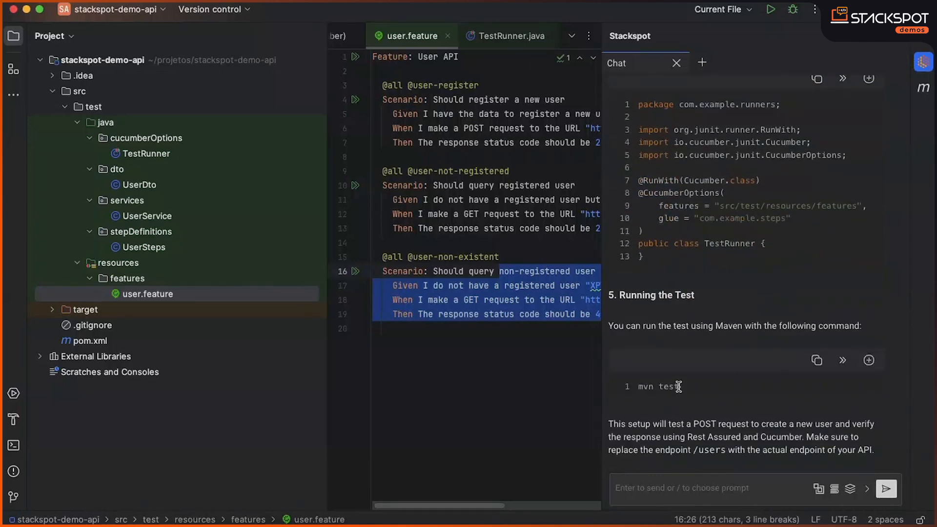
drag(679, 387, 643, 386)
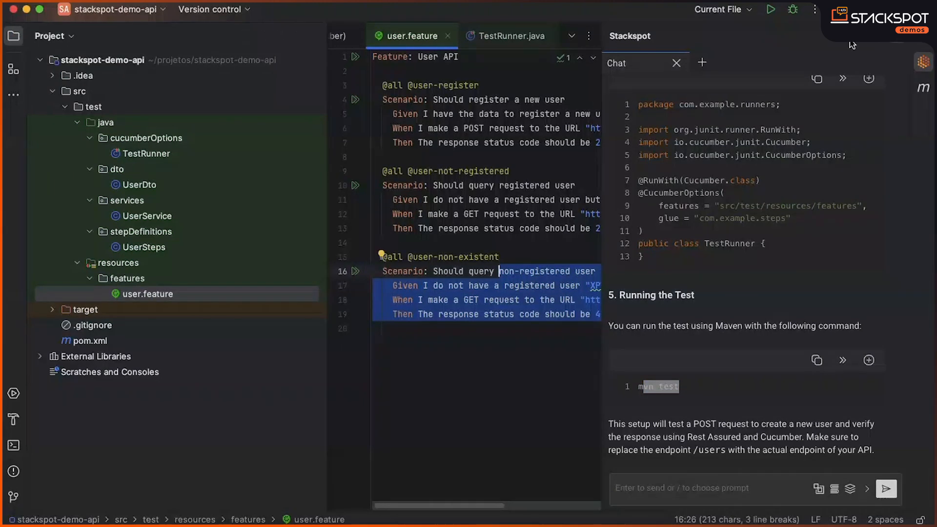
key(shift+Escape)
Review the Given step in user.feature and open the TestRunner class.
click(475, 156)
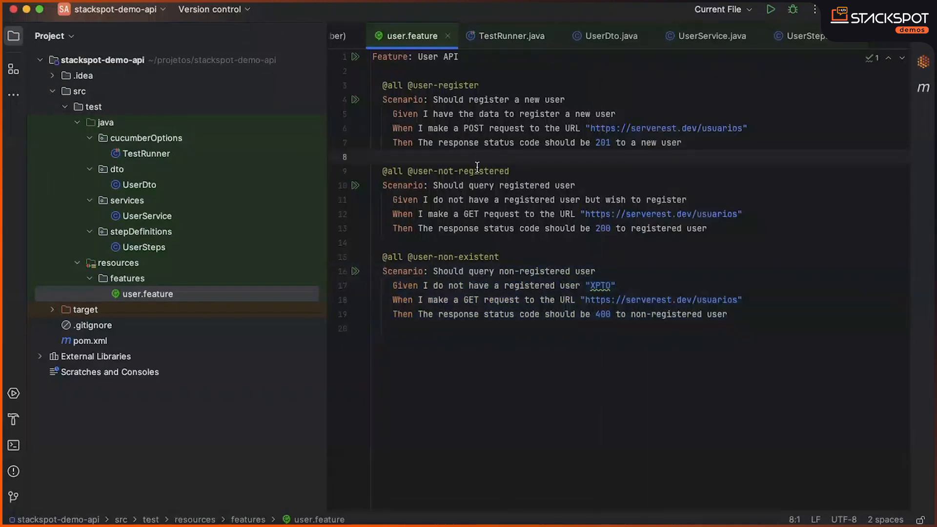
double_click(404, 114)
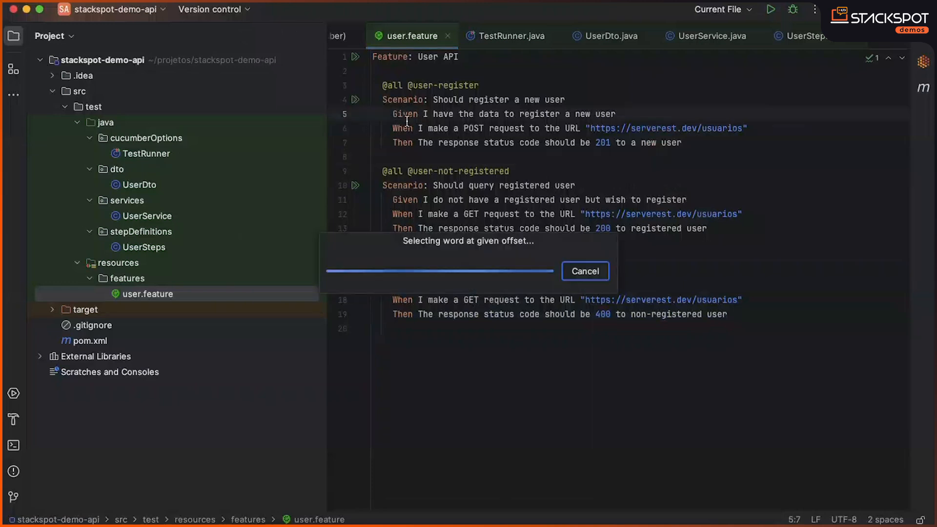
mouse_move(135, 275)
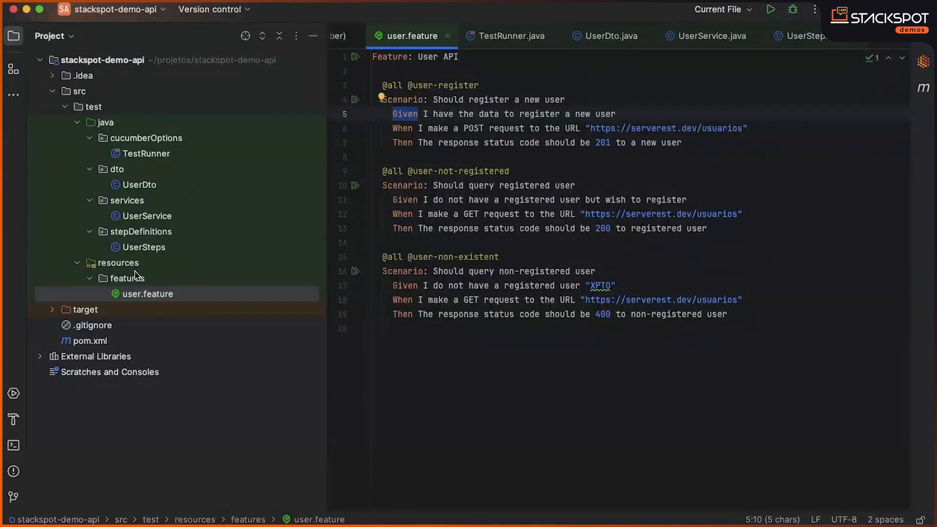
click(146, 153)
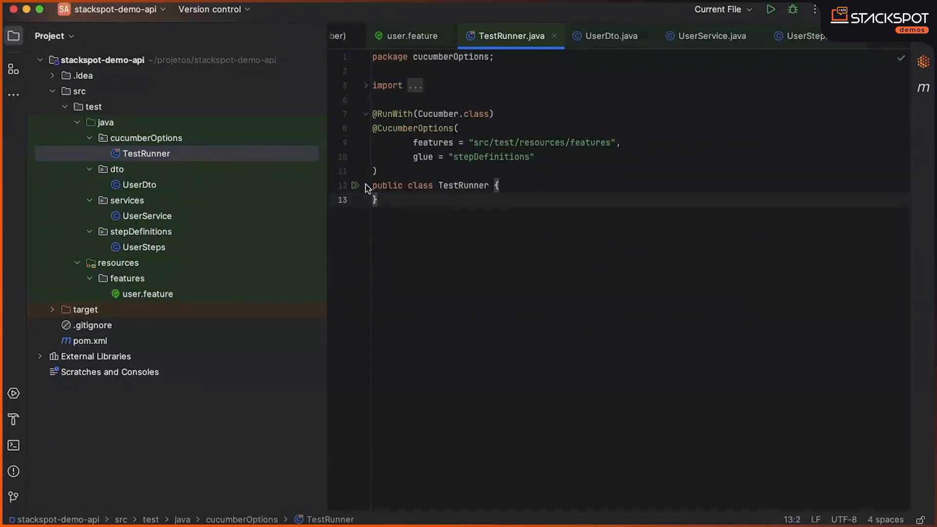
Reselect user.feature in the project tree and open the UserDto class.
click(141, 294)
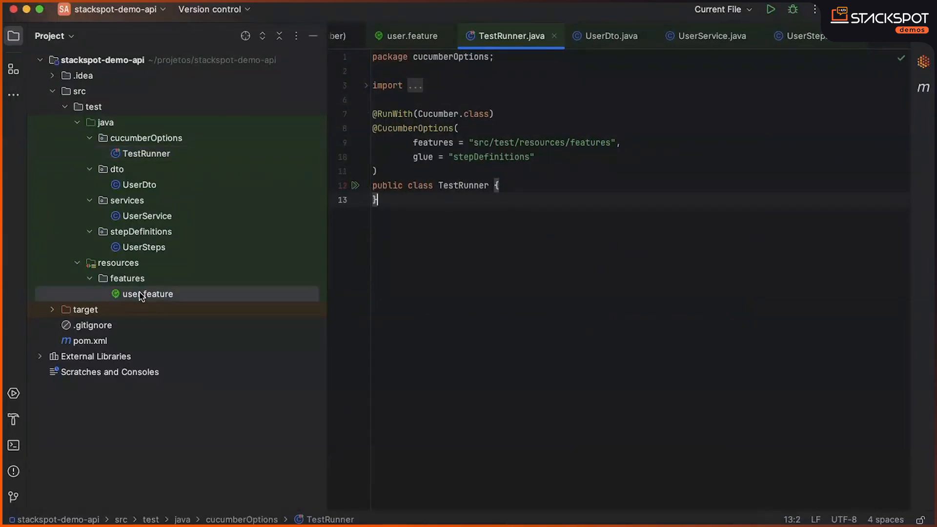
click(131, 280)
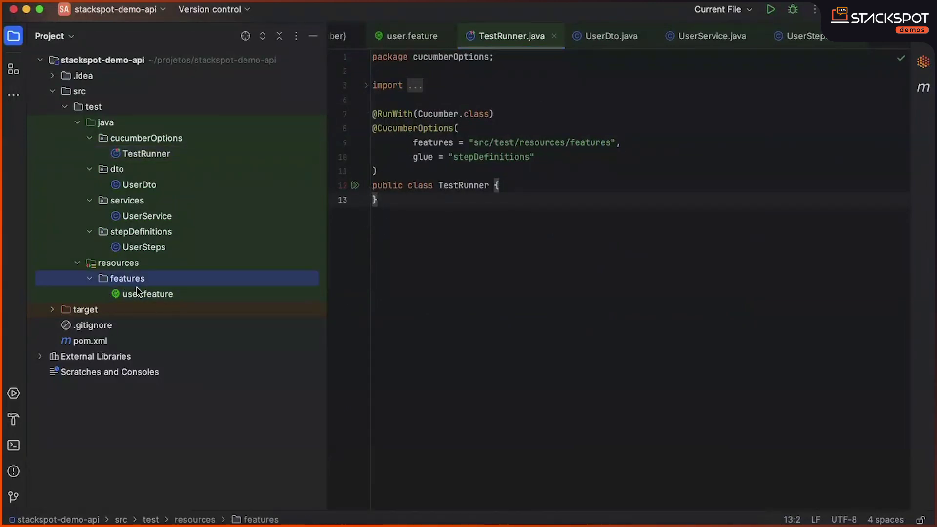
click(140, 185)
scroll(560, 205, up, 3)
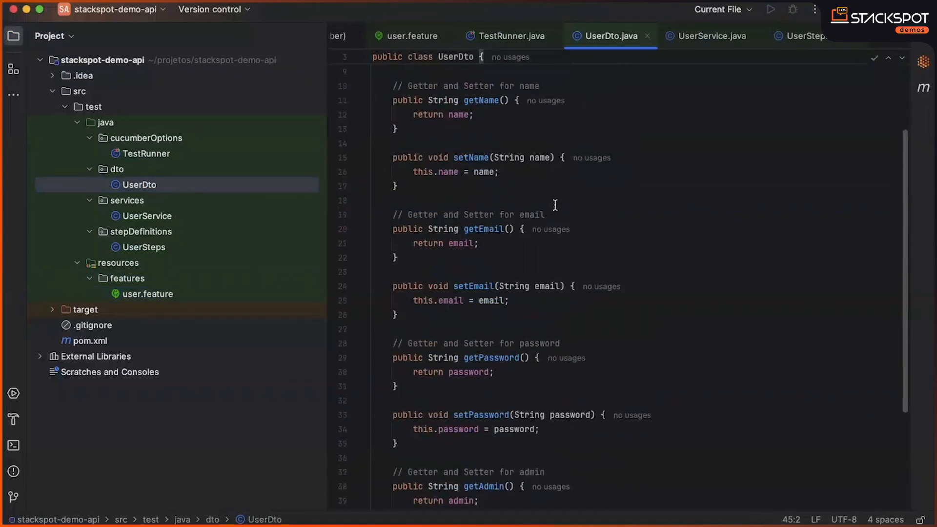
scroll(554, 206, up, 3)
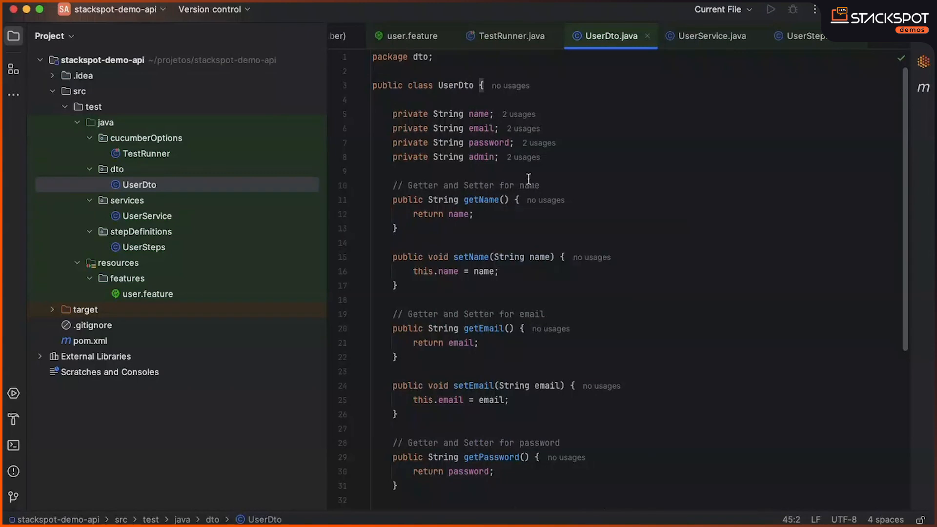
Open UserService and review the generateUserData and validateRegisteredUserData methods.
double_click(147, 216)
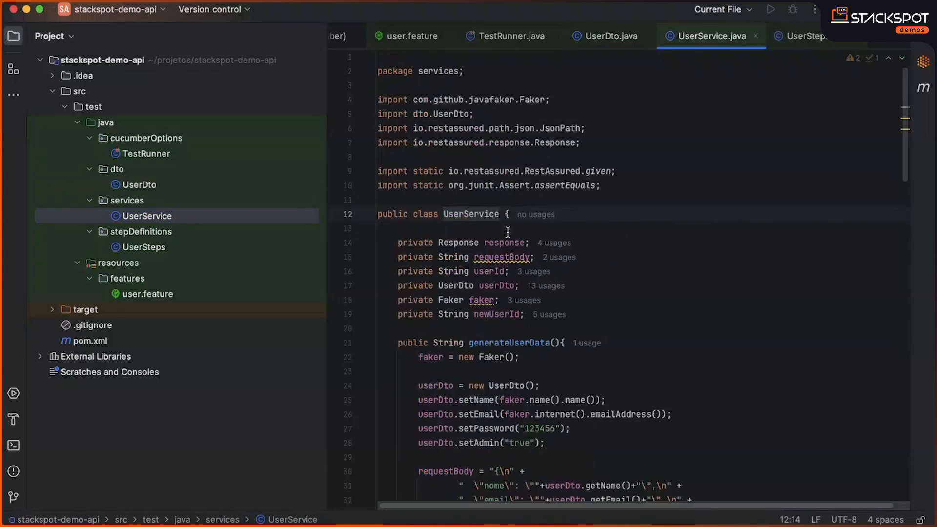
scroll(507, 234, down, 2)
scroll(512, 249, down, 2)
scroll(527, 264, down, 2)
scroll(535, 276, down, 2)
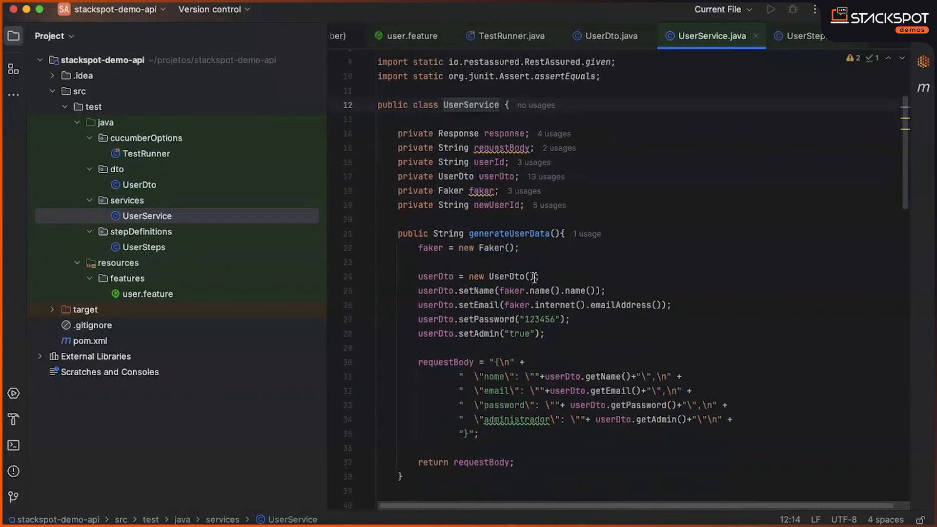
scroll(535, 277, down, 1)
drag(404, 462, 418, 219)
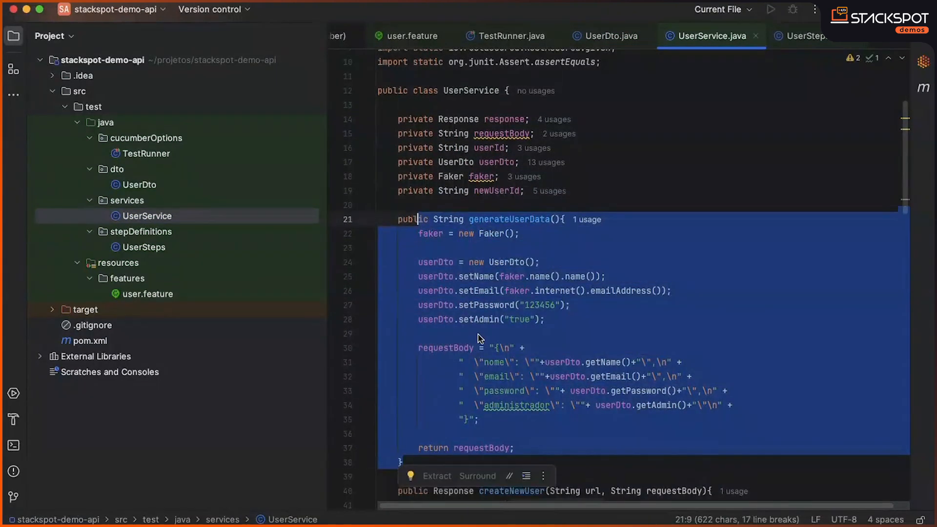
scroll(477, 338, down, 2)
scroll(477, 338, down, 2)
scroll(477, 338, down, 2)
drag(403, 430, 434, 272)
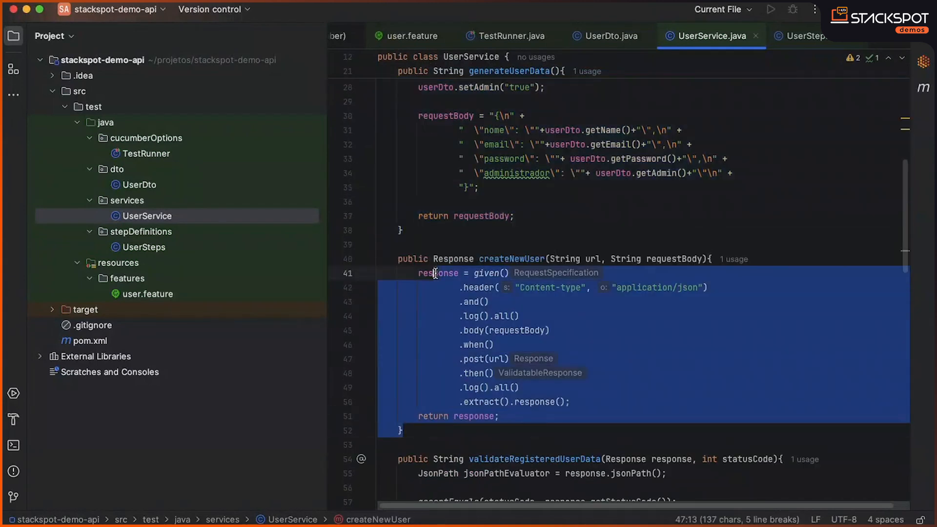
scroll(478, 339, down, 3)
scroll(477, 338, down, 3)
drag(403, 382, 378, 325)
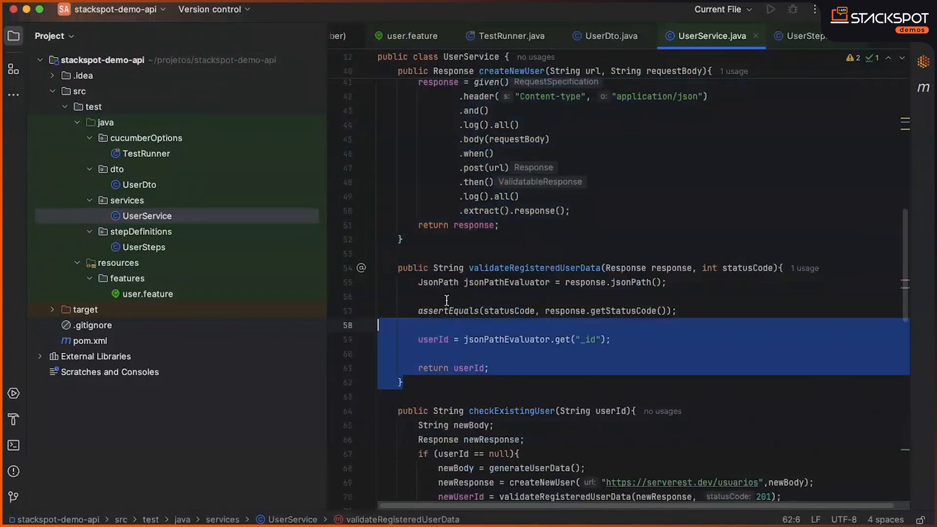
drag(446, 294, 443, 267)
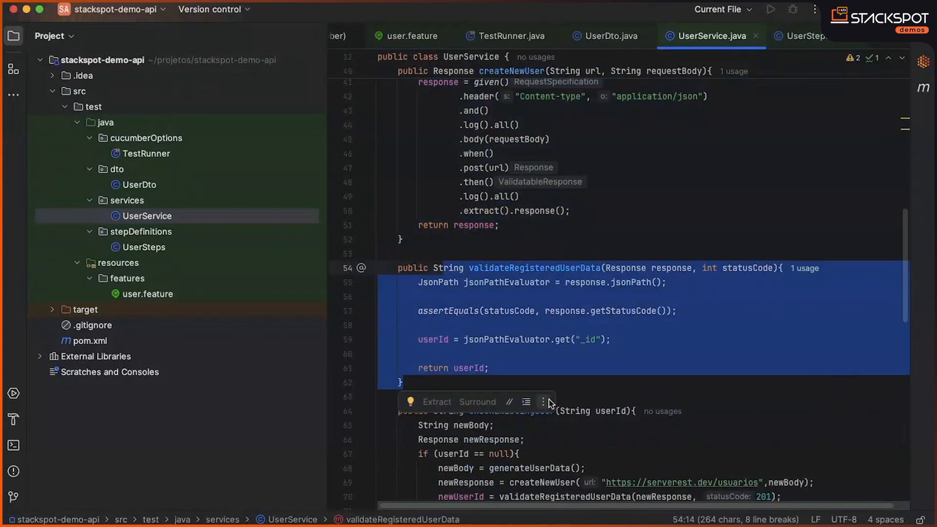
scroll(549, 403, down, 3)
scroll(597, 369, down, 1)
Review the checkExistingUser, queryUser and validateNonRegisteredUserData methods.
click(455, 459)
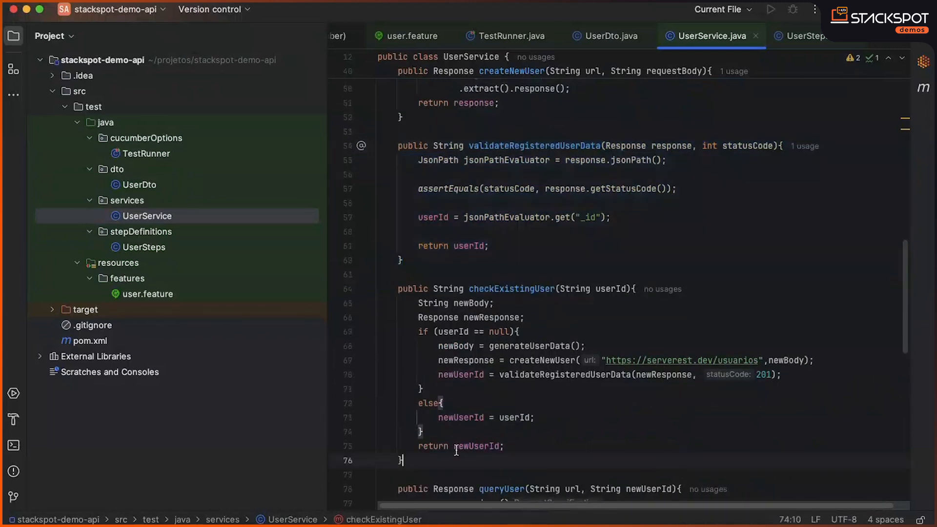
shift+click(432, 288)
scroll(556, 415, down, 5)
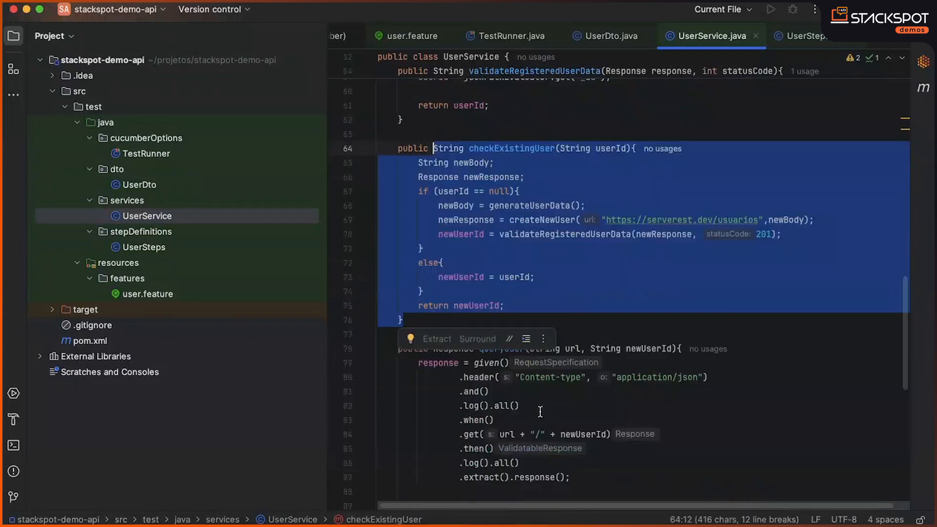
click(410, 441)
shift+click(432, 270)
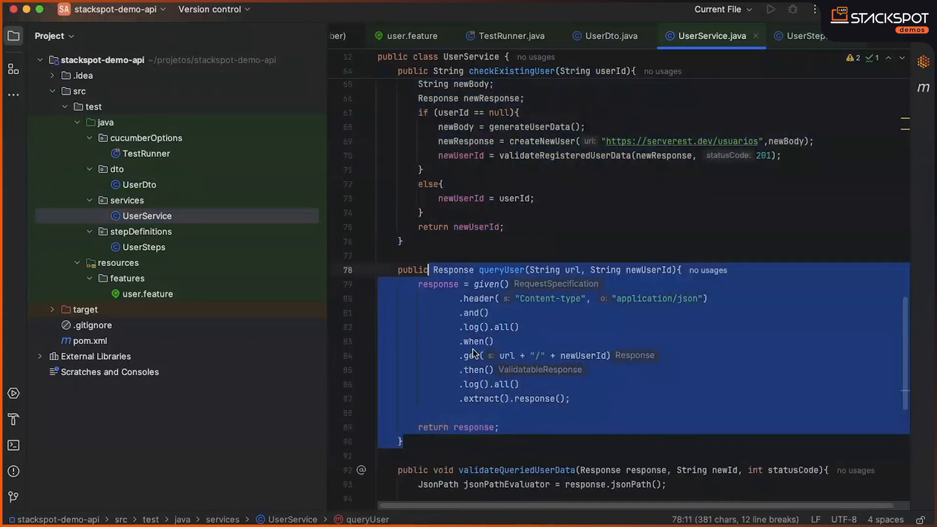
scroll(475, 354, down, 3)
scroll(474, 354, down, 3)
scroll(474, 354, down, 3)
mouse_move(404, 439)
mouse_down()
mouse_move(430, 382)
mouse_move(424, 240)
mouse_move(432, 224)
mouse_up()
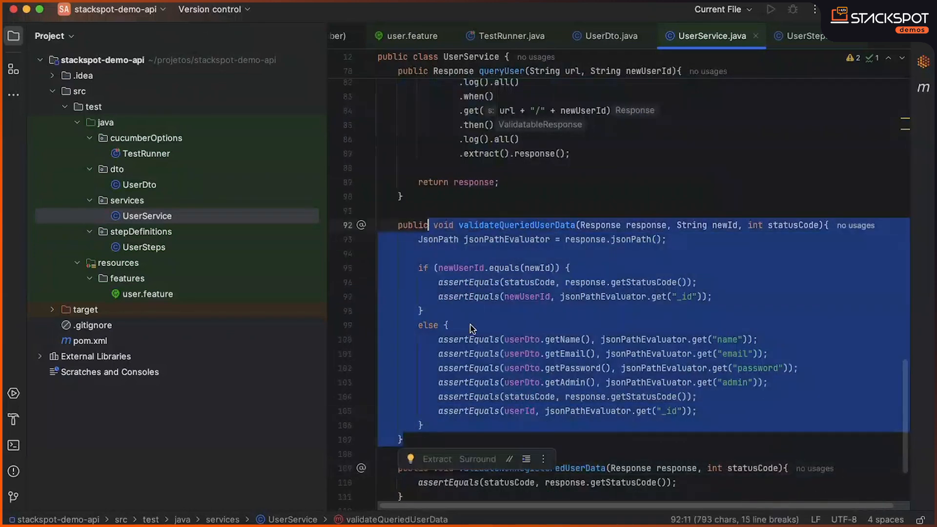
scroll(469, 328, down, 3)
click(410, 428)
drag(404, 428, 412, 400)
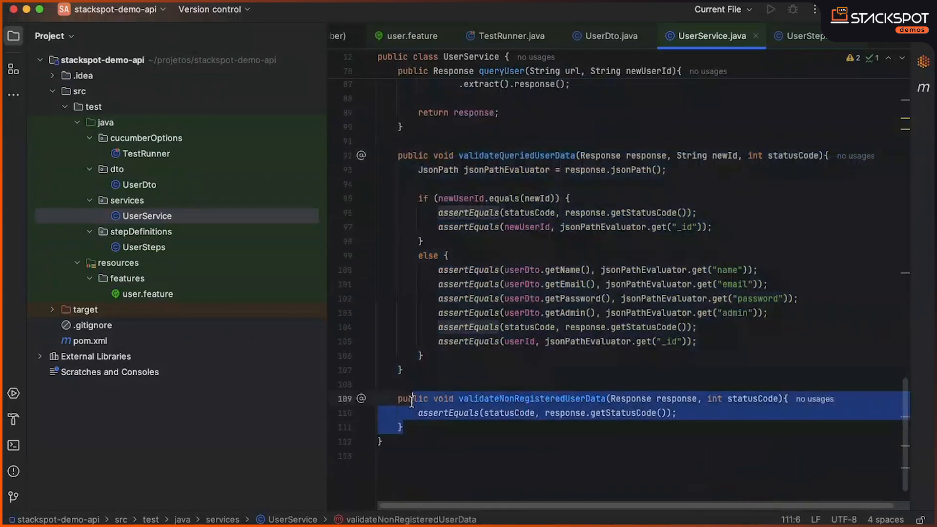
mouse_move(181, 242)
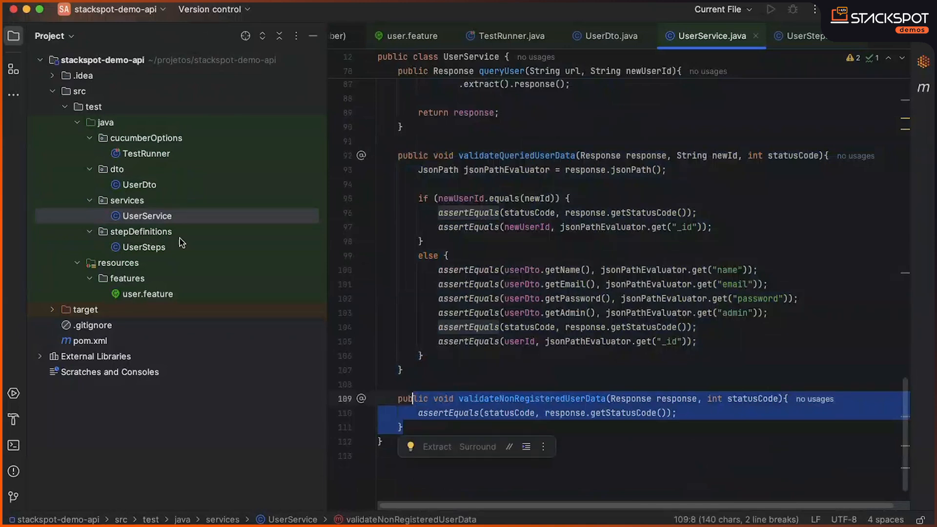
Open the UserSteps step definitions class from the project tree.
double_click(154, 250)
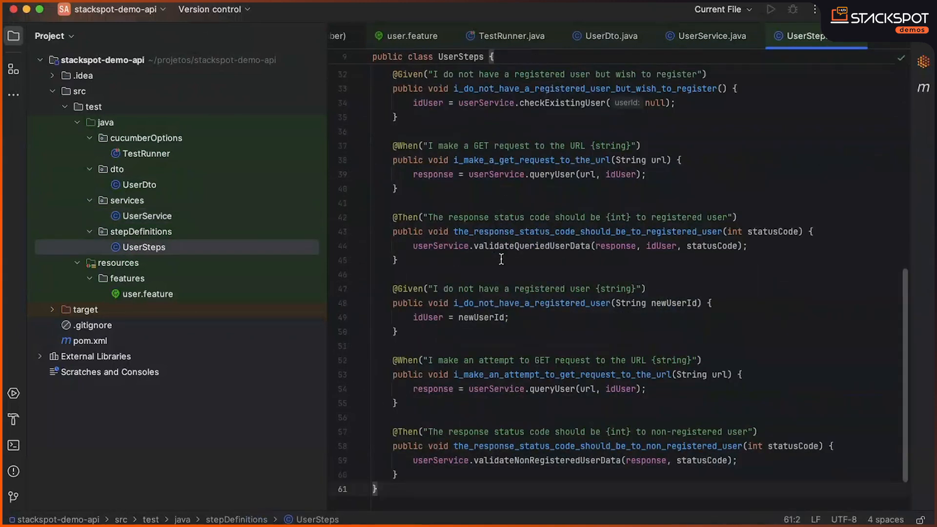
scroll(501, 259, up, 3)
scroll(501, 260, up, 3)
scroll(502, 260, up, 3)
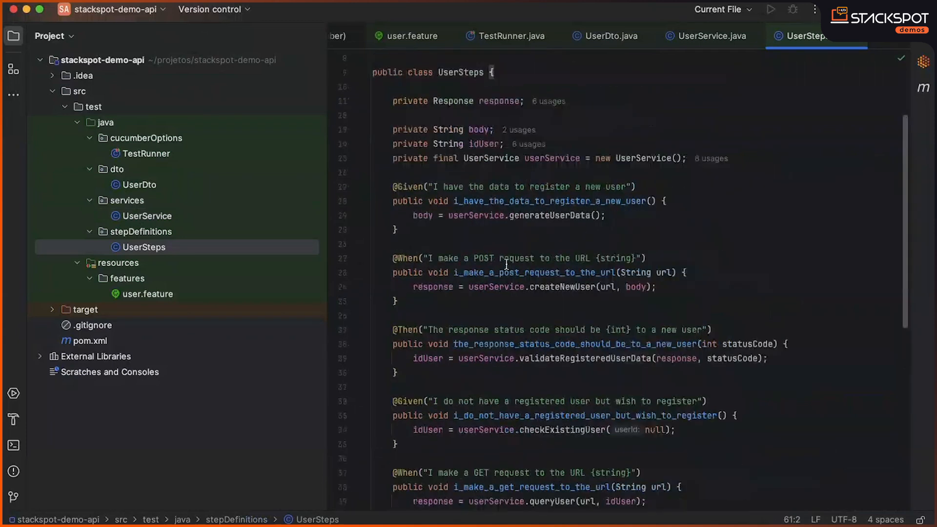